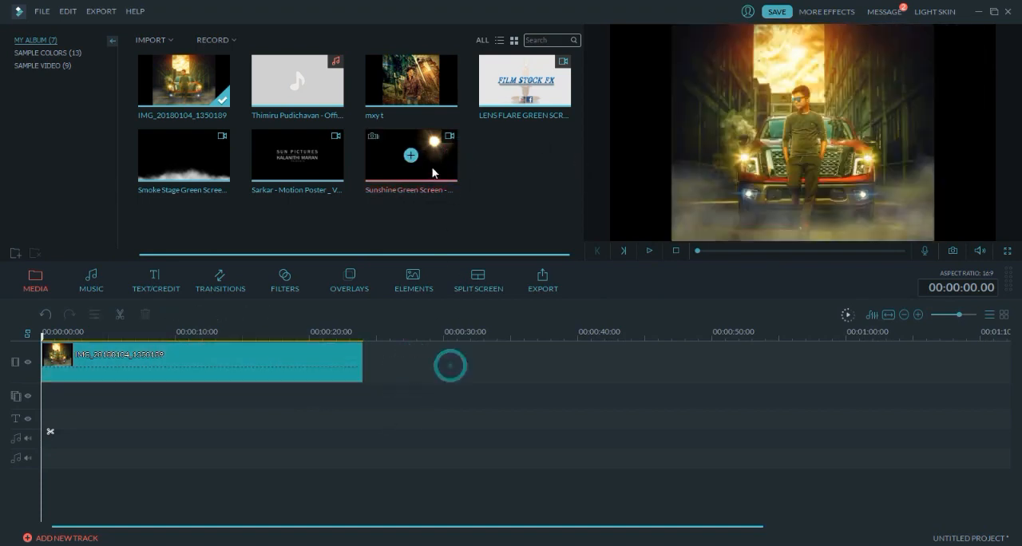
# - Add the Sunshine Green Screen clip to the overlay track at the timeline start and split it at 00:00:15.07, where its green section begins
pyautogui.moveTo(413, 405); pyautogui.dragTo(162, 377)
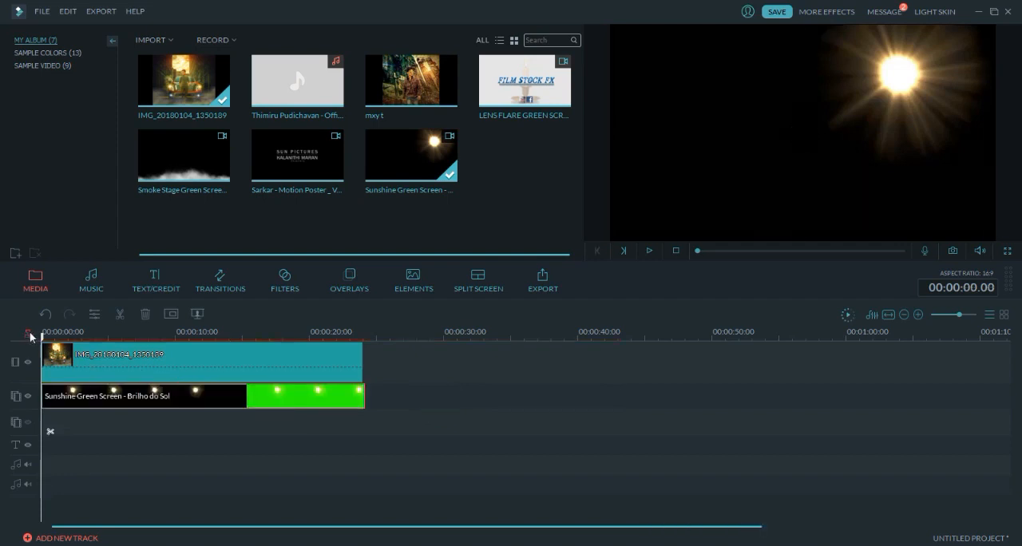
pyautogui.moveTo(44, 358); pyautogui.dragTo(251, 363)
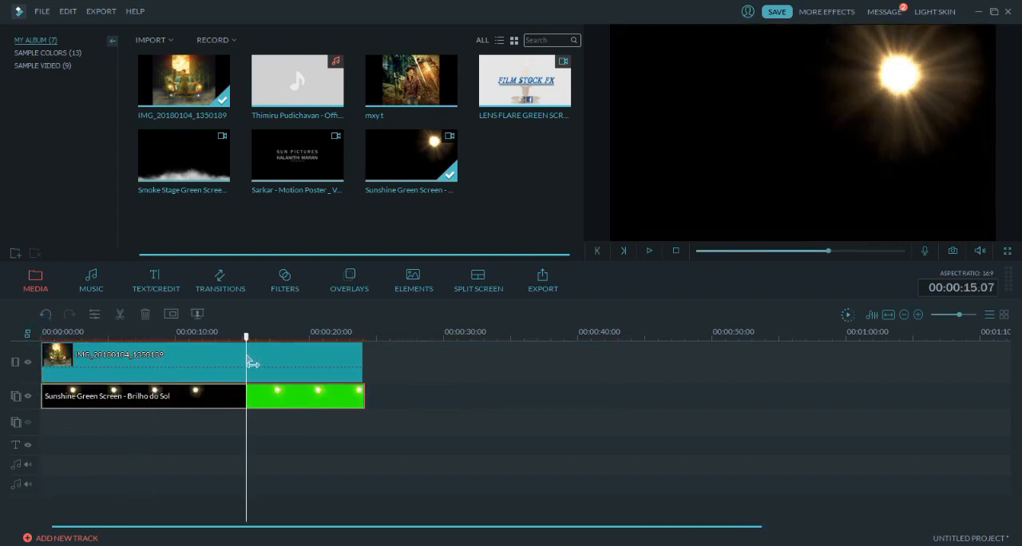
pyautogui.click(274, 403)
# - Delete the black part of the Sunshine clip and place the green part at the timeline start
pyautogui.click(211, 403)
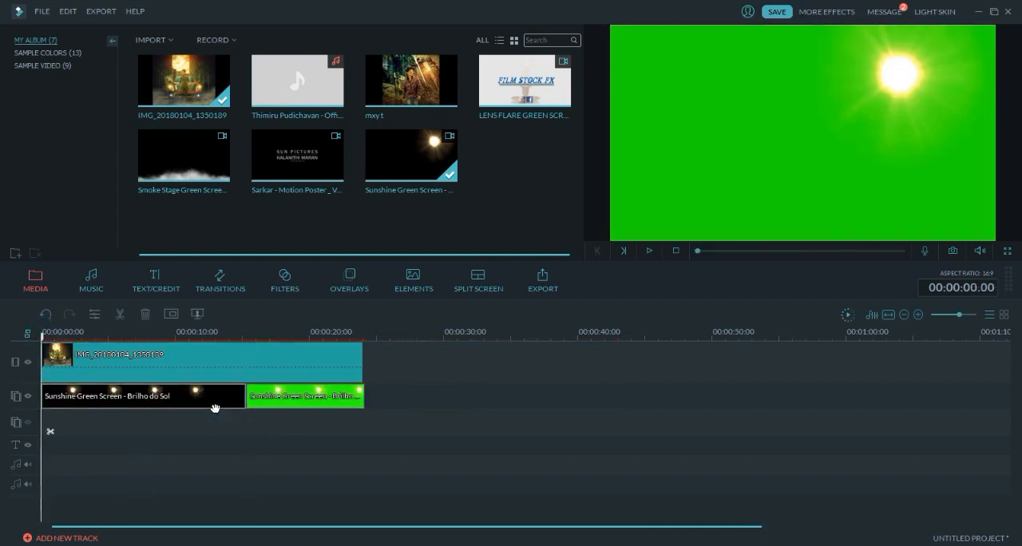
pyautogui.press('Delete')
pyautogui.moveTo(309, 402); pyautogui.dragTo(159, 397)
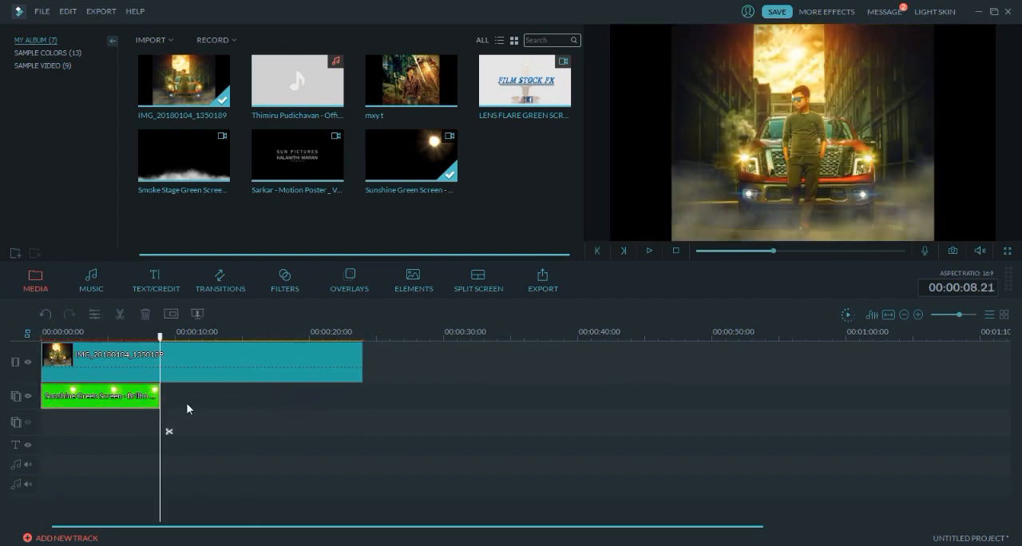
pyautogui.moveTo(959, 316); pyautogui.dragTo(956, 316)
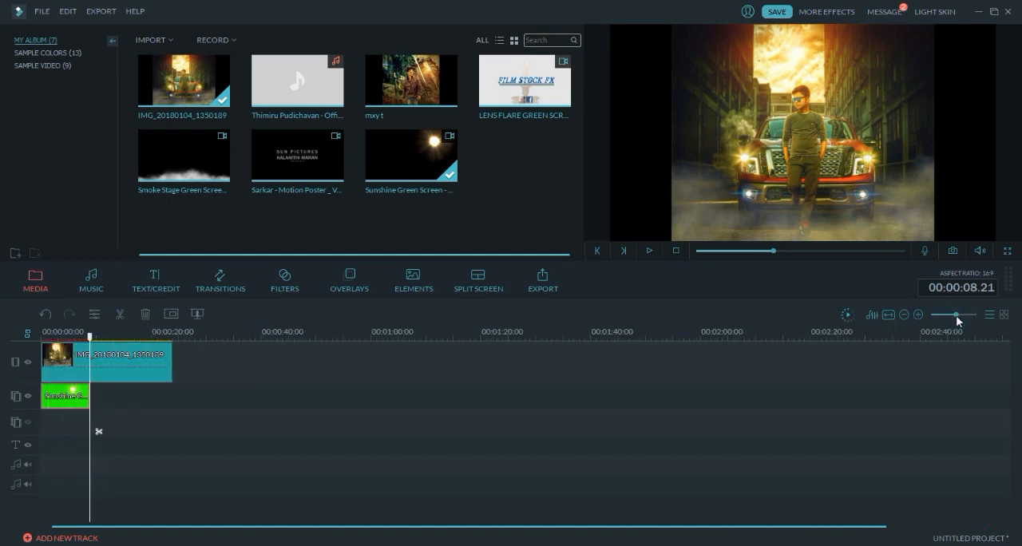
pyautogui.moveTo(94, 345)
pyautogui.mouseDown()
pyautogui.moveTo(38, 344)
pyautogui.moveTo(100, 351)
pyautogui.moveTo(89, 349)
pyautogui.mouseUp()
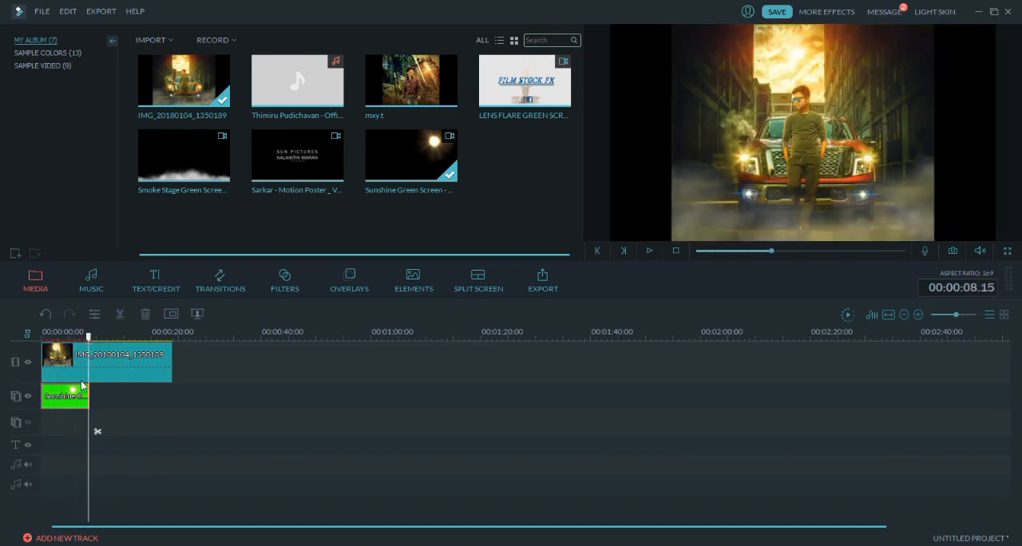
pyautogui.click(73, 405)
pyautogui.press('Delete')
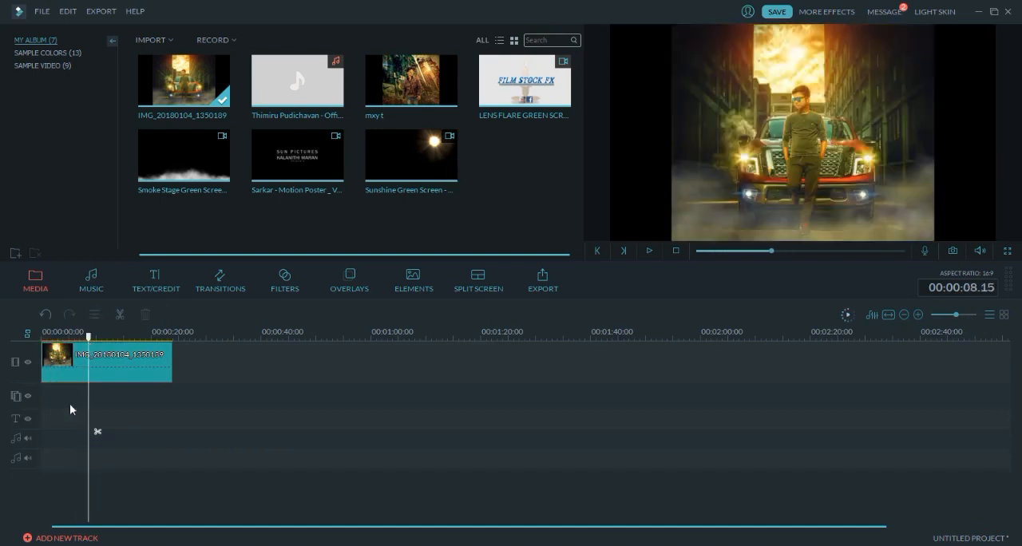
pyautogui.hotkey('ctrl', 'z')
pyautogui.click(79, 386)
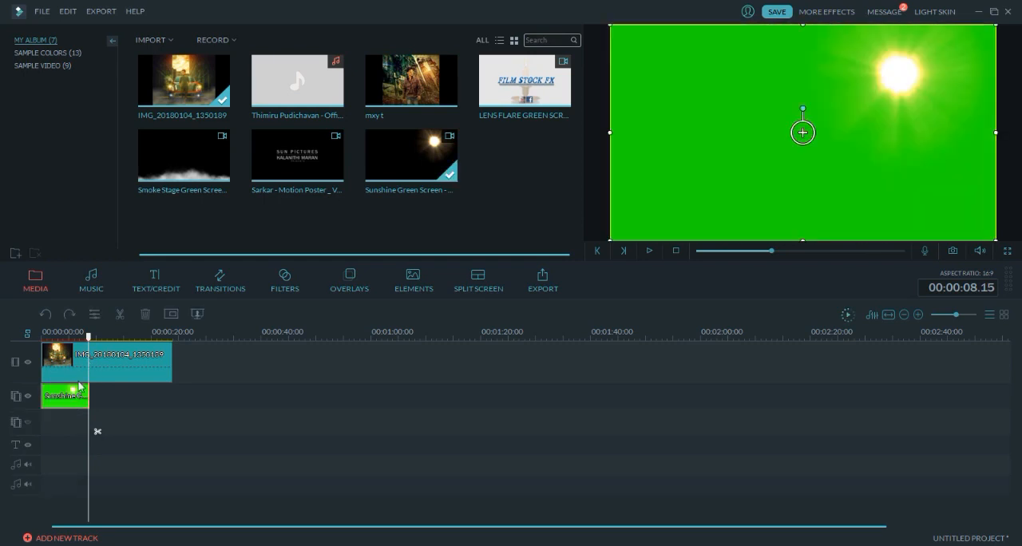
pyautogui.rightClick(71, 406)
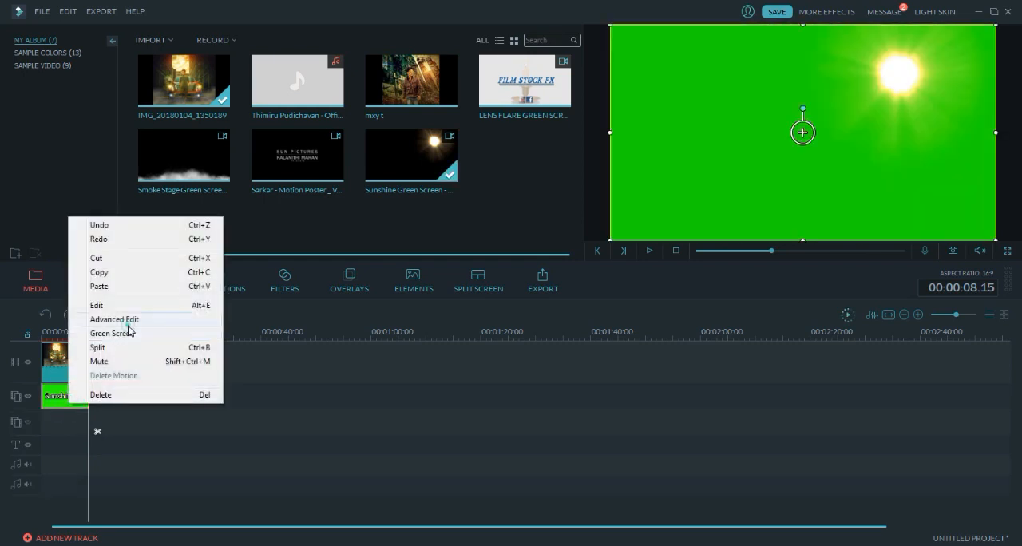
pyautogui.click(128, 319)
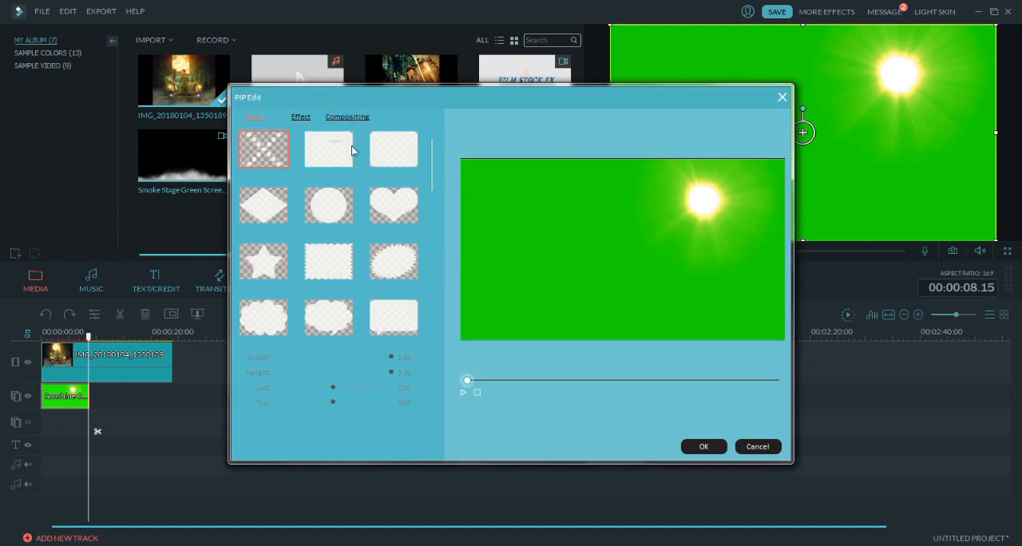
pyautogui.click(348, 118)
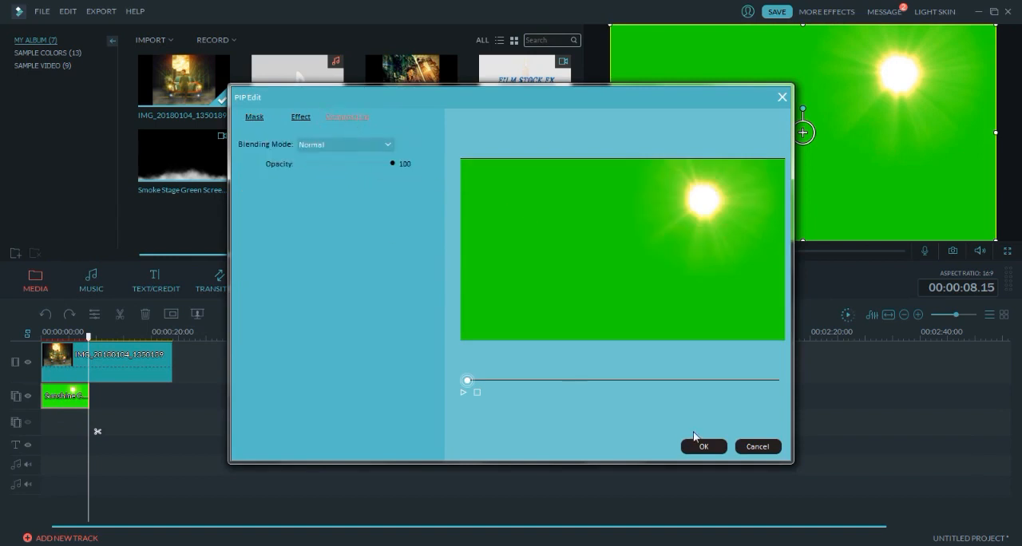
pyautogui.click(757, 446)
# - Make the Sunshine clip's green background transparent with Chroma Key, sampling the green as the key colour
pyautogui.click(197, 314)
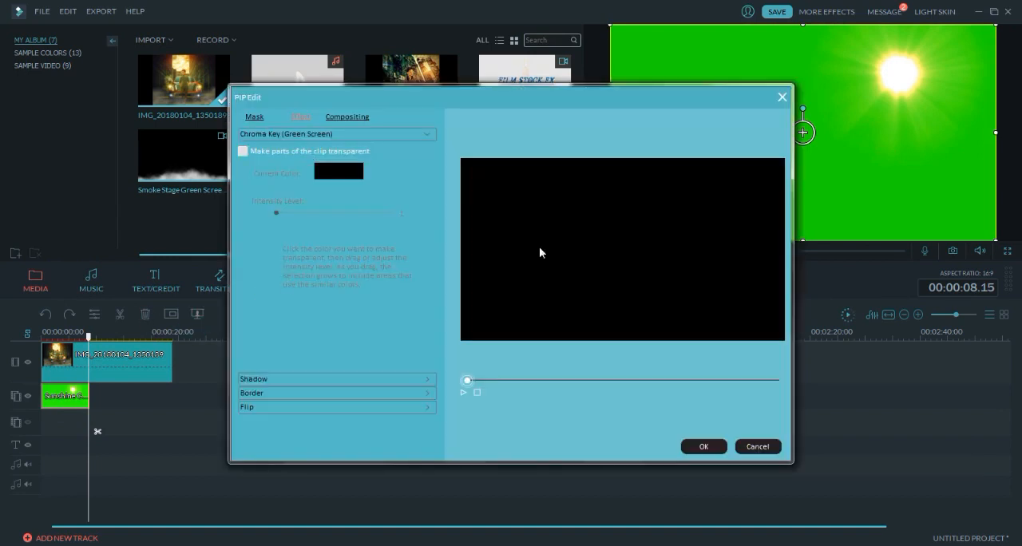
pyautogui.click(303, 150)
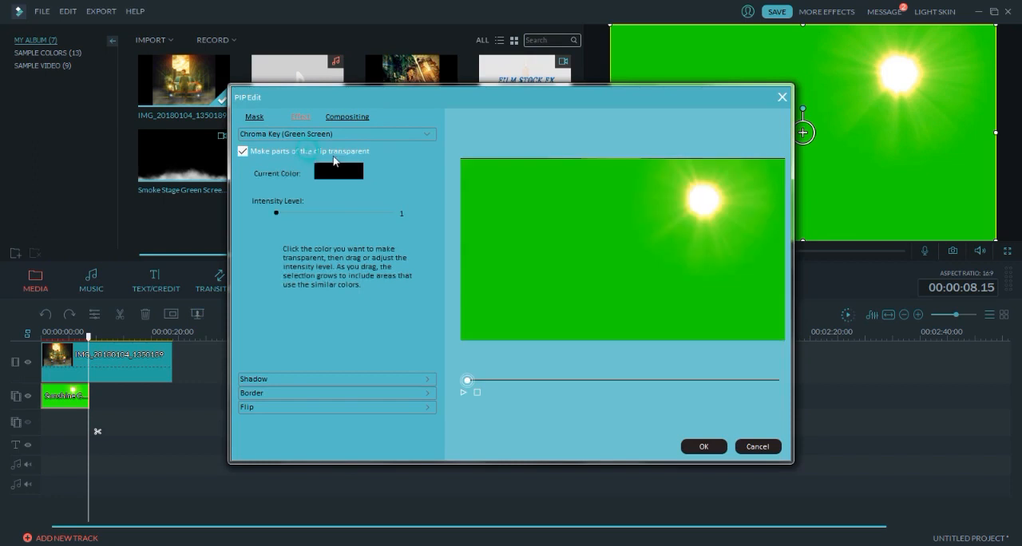
pyautogui.click(540, 185)
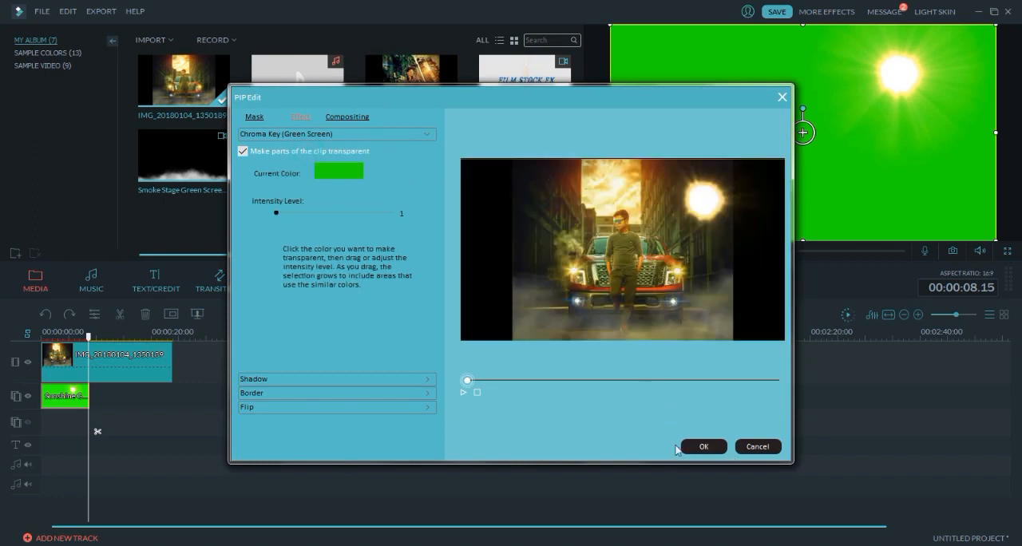
pyautogui.click(691, 448)
# - Resize and reposition the sunshine overlay in the preview so the sun sits in the bright sky above the man's head
pyautogui.moveTo(886, 153); pyautogui.dragTo(799, 152)
pyautogui.moveTo(835, 104); pyautogui.dragTo(835, 126)
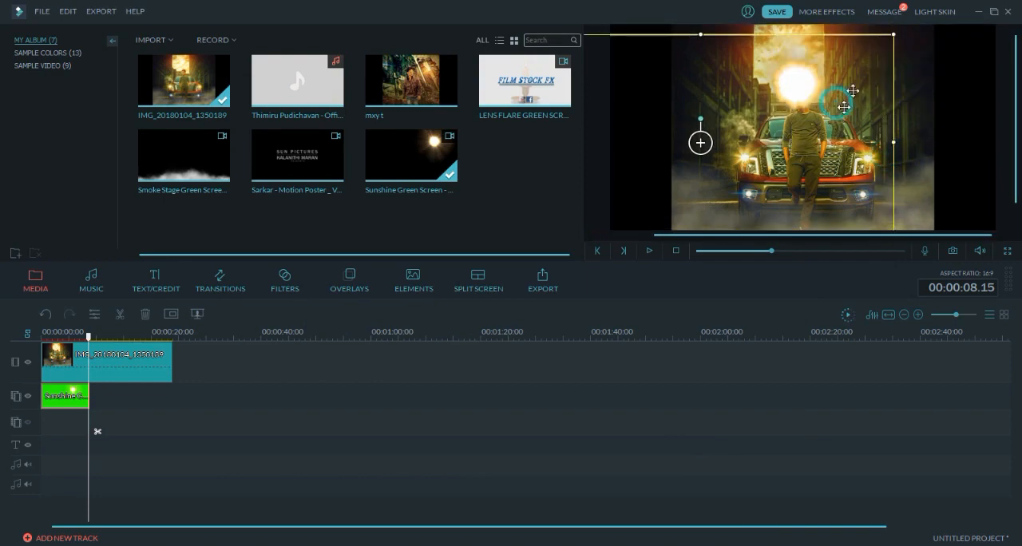
pyautogui.moveTo(894, 36); pyautogui.dragTo(919, 16)
pyautogui.moveTo(853, 94); pyautogui.dragTo(809, 112)
pyautogui.moveTo(870, 72); pyautogui.dragTo(850, 109)
pyautogui.click(875, 57)
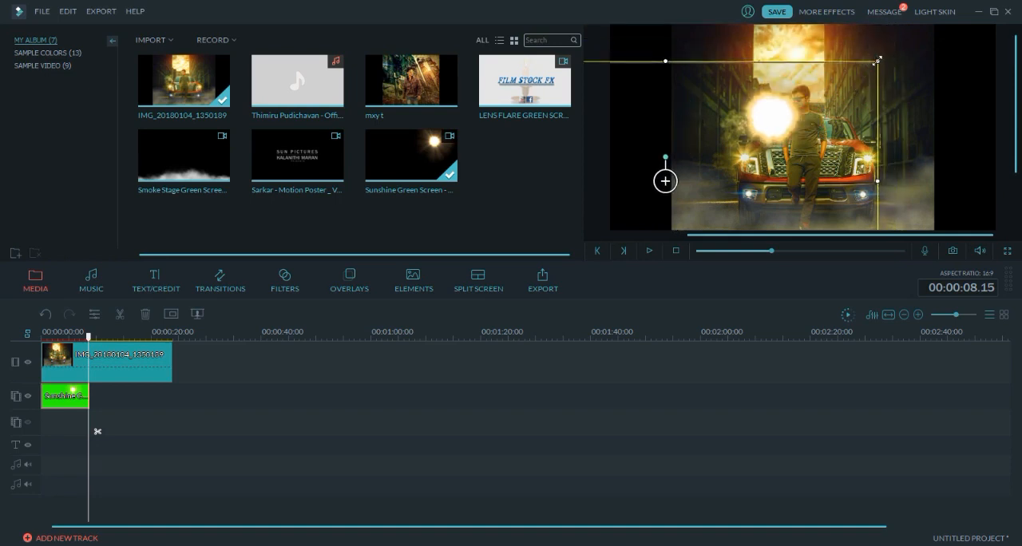
pyautogui.moveTo(877, 61); pyautogui.dragTo(929, 30)
pyautogui.moveTo(853, 119); pyautogui.dragTo(836, 92)
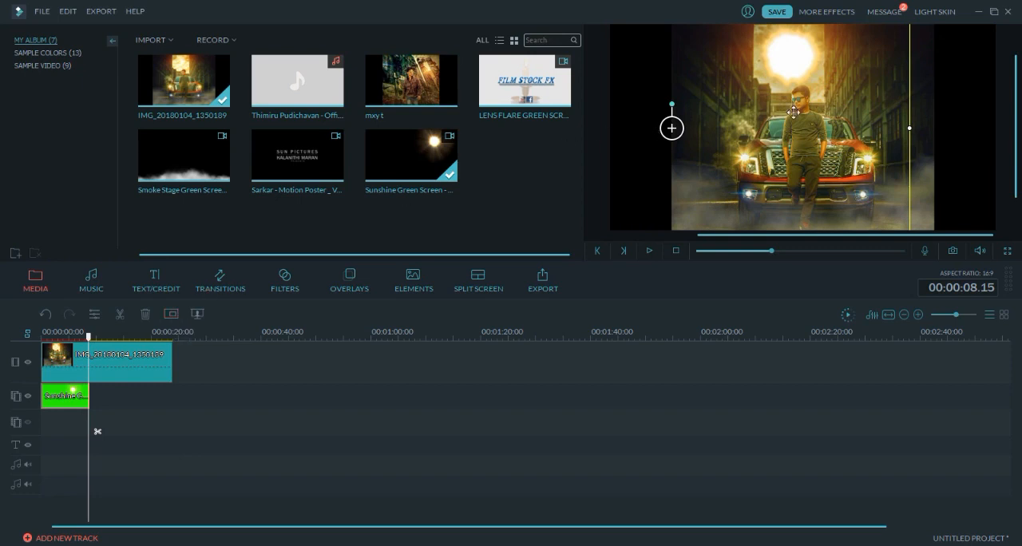
pyautogui.moveTo(792, 113); pyautogui.dragTo(789, 143)
pyautogui.moveTo(876, 48); pyautogui.dragTo(917, 28)
pyautogui.moveTo(831, 88); pyautogui.dragTo(790, 73)
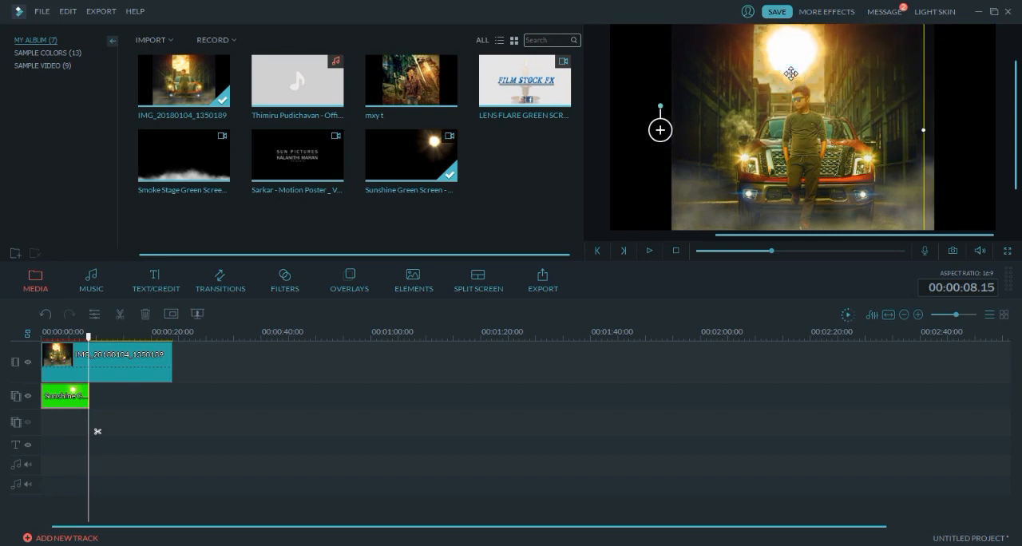
# - Set the sunshine overlay's blending mode to Screen, preview it and apply the change
pyautogui.click(167, 314)
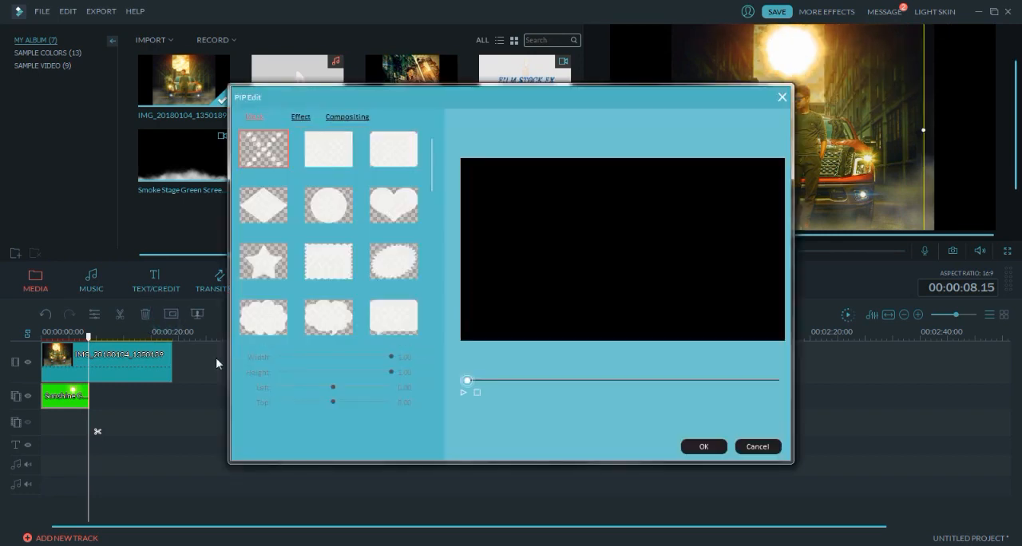
pyautogui.click(301, 117)
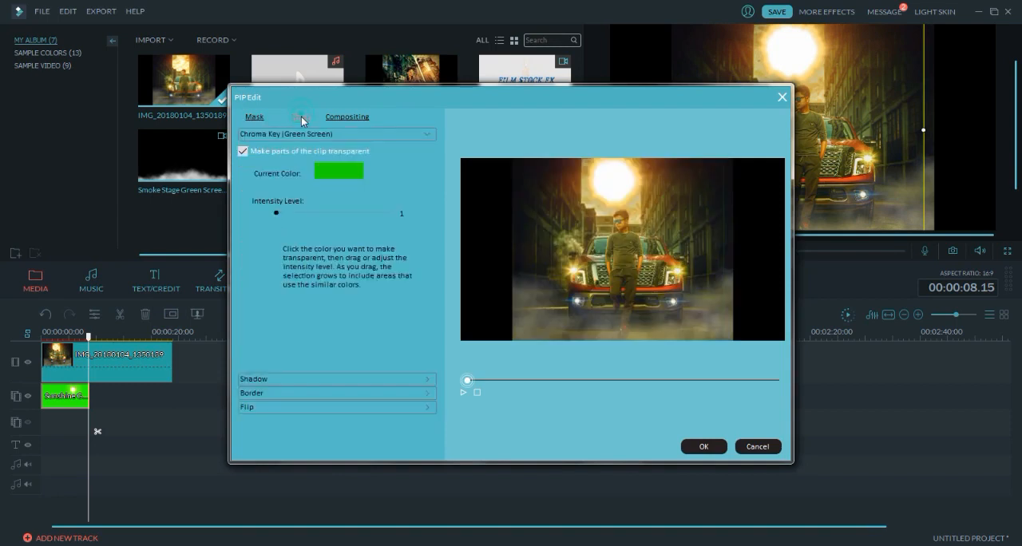
pyautogui.click(359, 117)
pyautogui.click(345, 145)
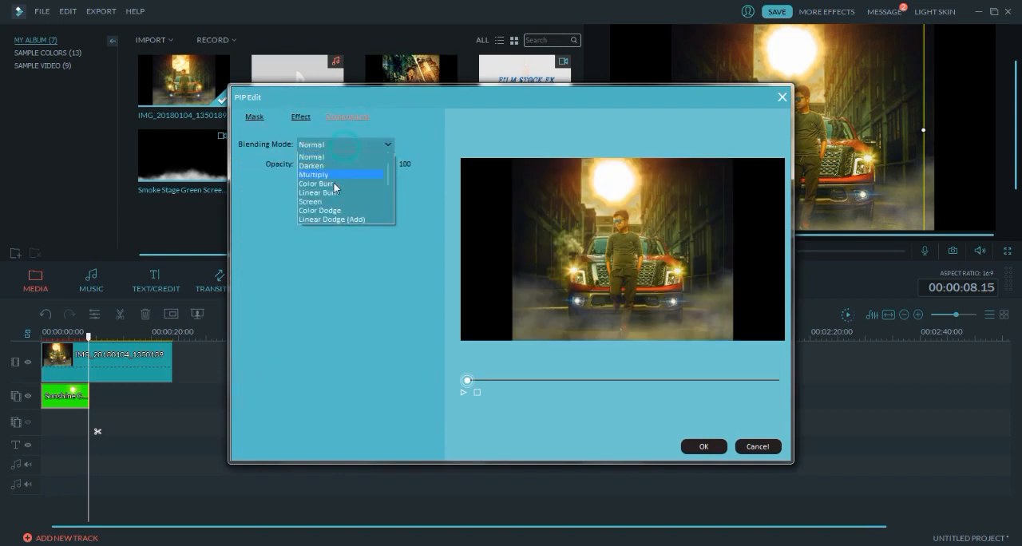
pyautogui.click(328, 204)
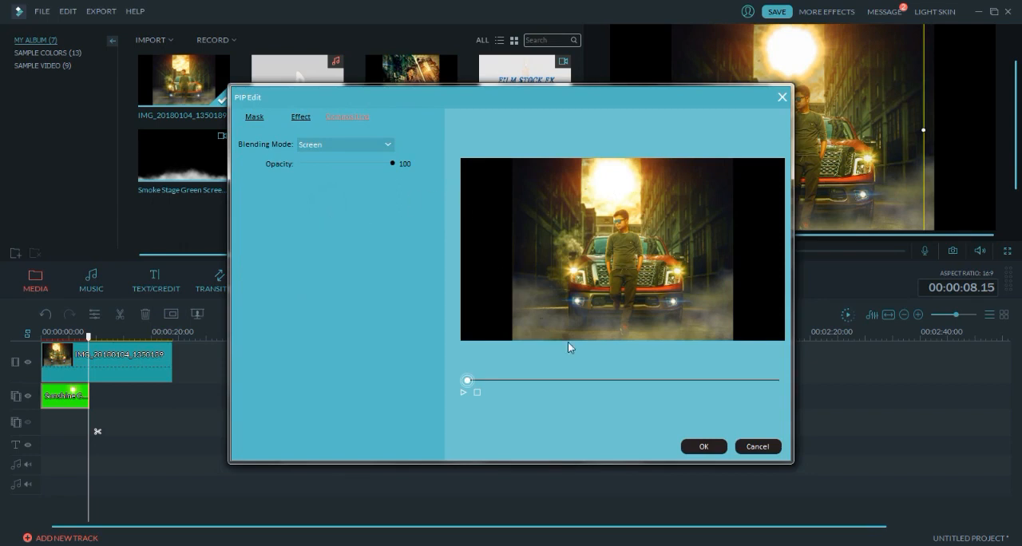
pyautogui.click(461, 390)
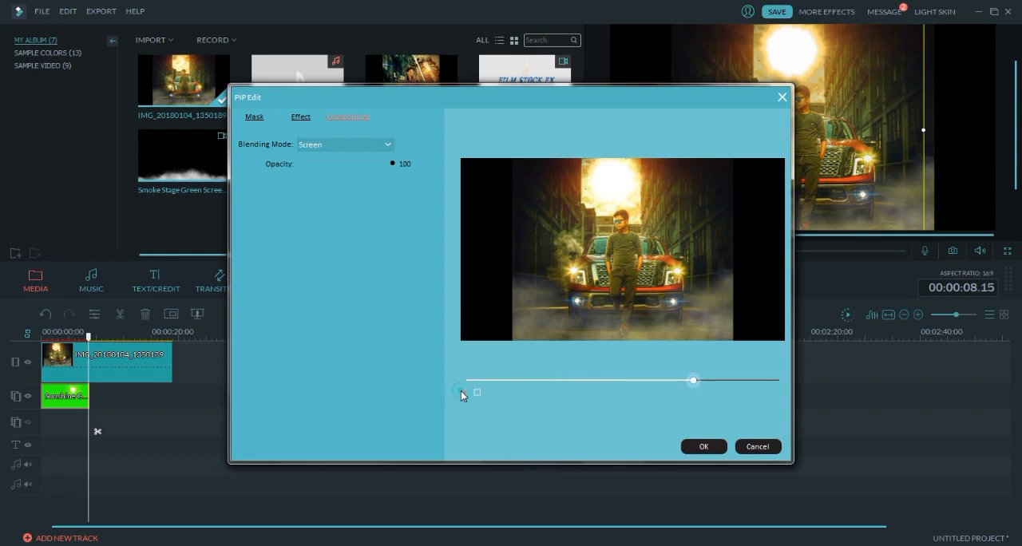
pyautogui.click(716, 445)
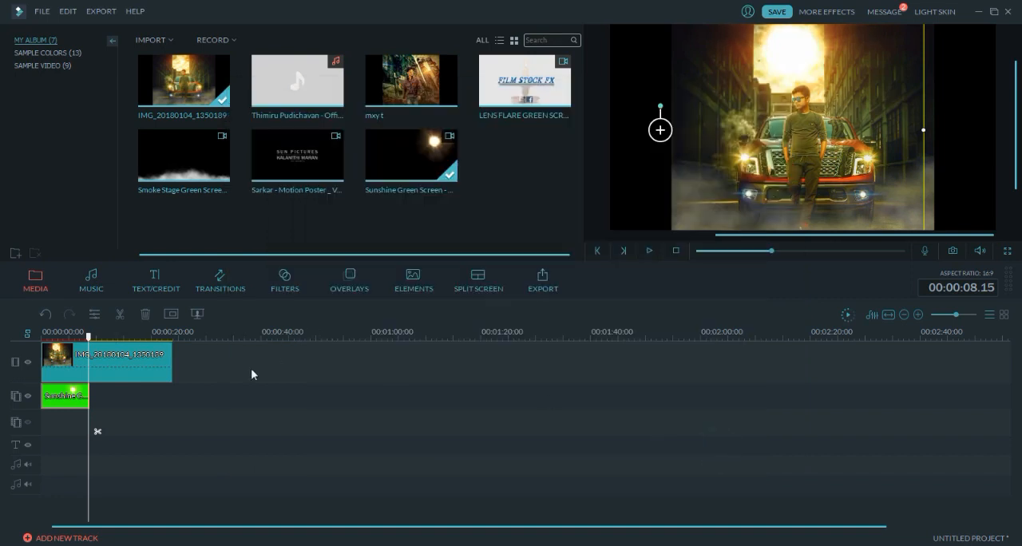
# - Copy the edited Sunshine clip and paste a duplicate directly after it at 00:00:08.15
pyautogui.rightClick(48, 407)
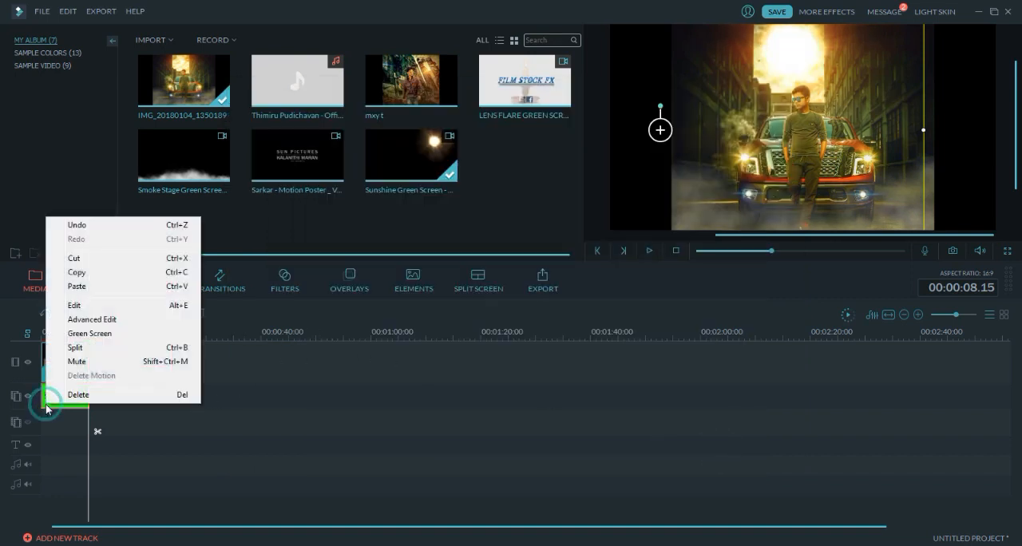
pyautogui.click(114, 266)
pyautogui.click(116, 395)
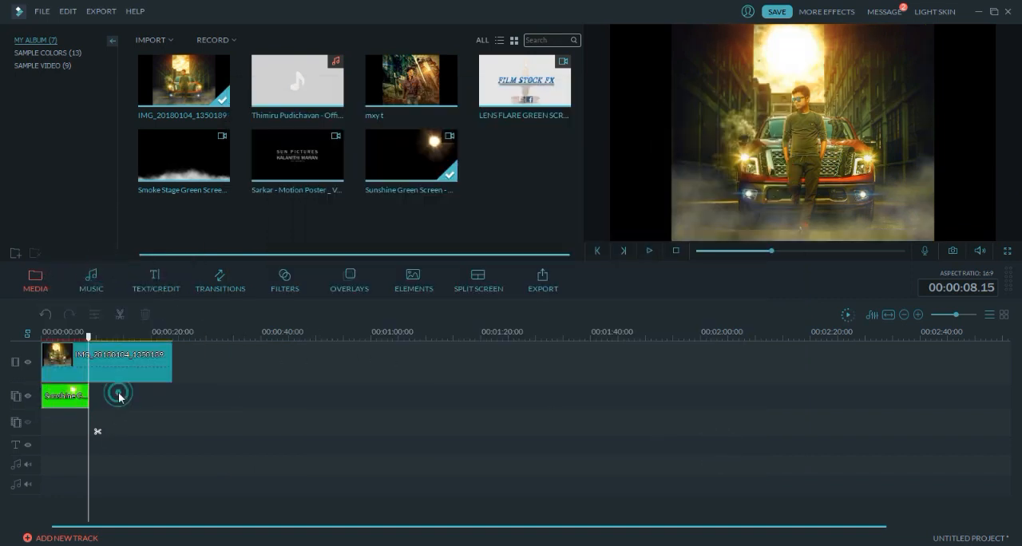
pyautogui.hotkey('ctrl', 'v')
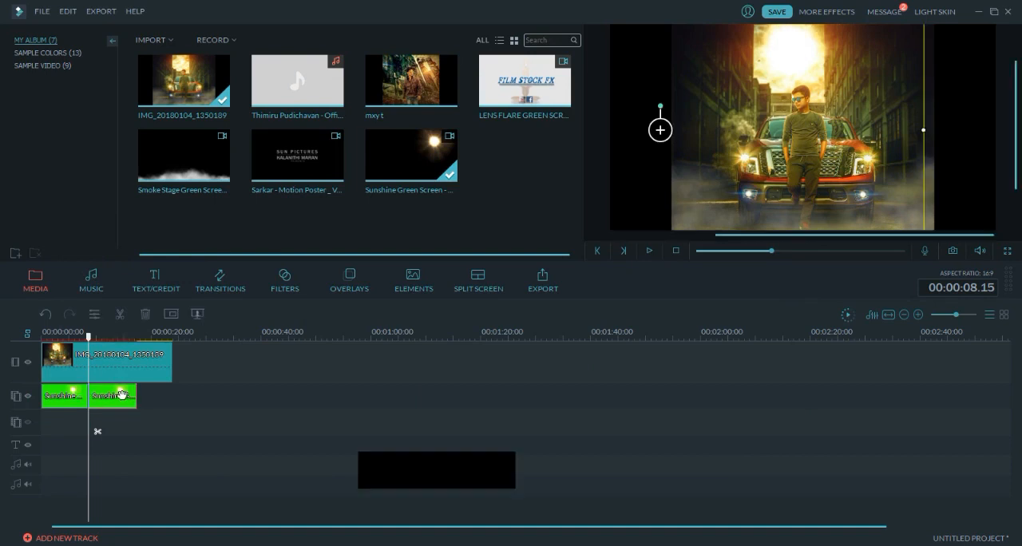
# - Paste a third Sunshine clip at 00:00:17.11 and trim its end to the photo clip's end at 00:00:23.21
pyautogui.moveTo(88, 336); pyautogui.dragTo(142, 353)
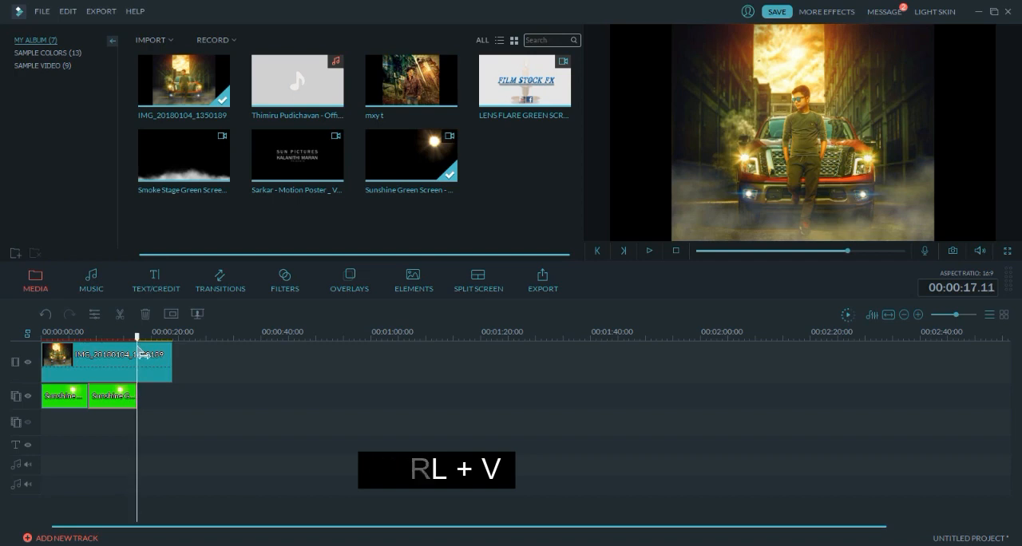
pyautogui.hotkey('ctrl', 'v')
pyautogui.moveTo(141, 339); pyautogui.dragTo(177, 347)
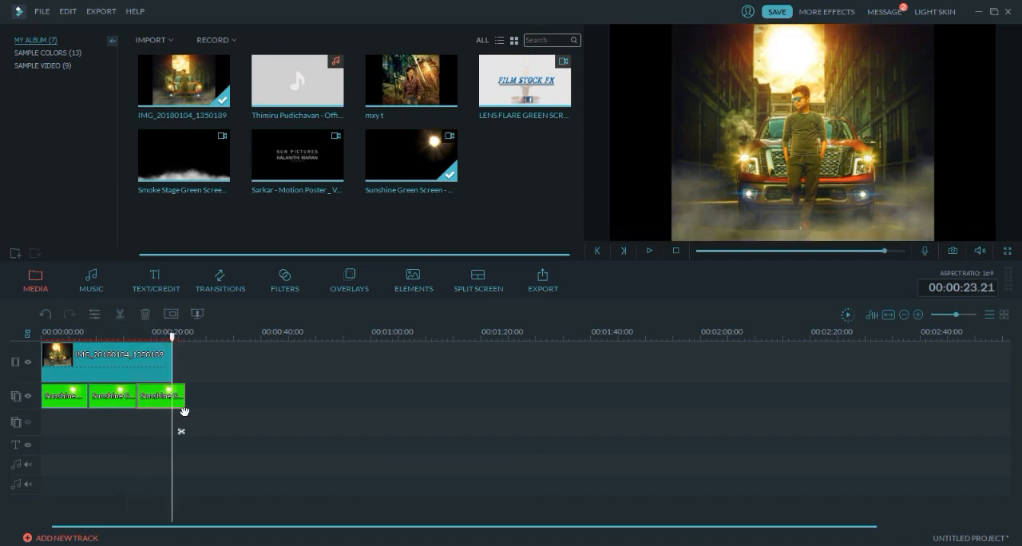
pyautogui.moveTo(183, 412); pyautogui.dragTo(176, 417)
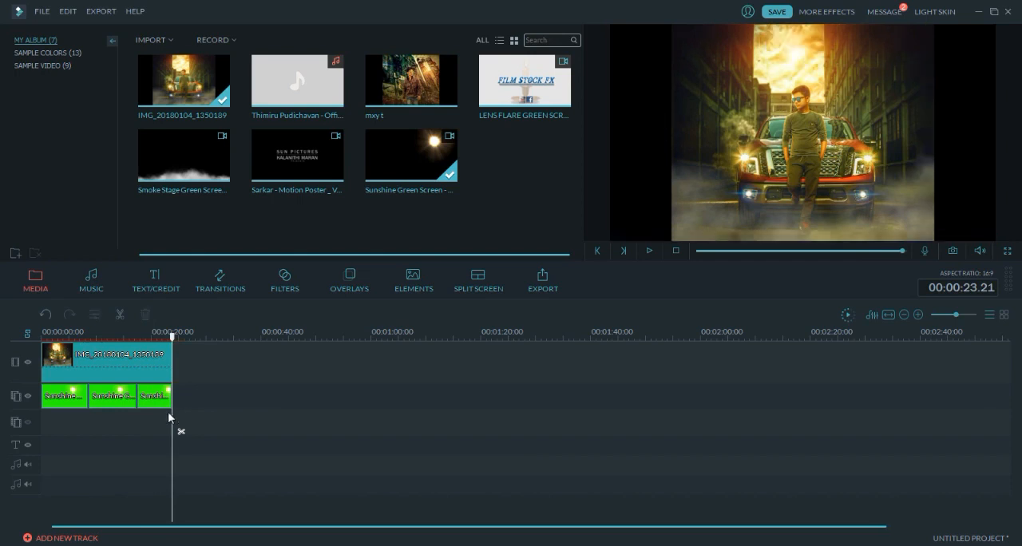
# - Check the joins between the Sunshine clips and play the timeline from the start to review the overlay
pyautogui.click(98, 400)
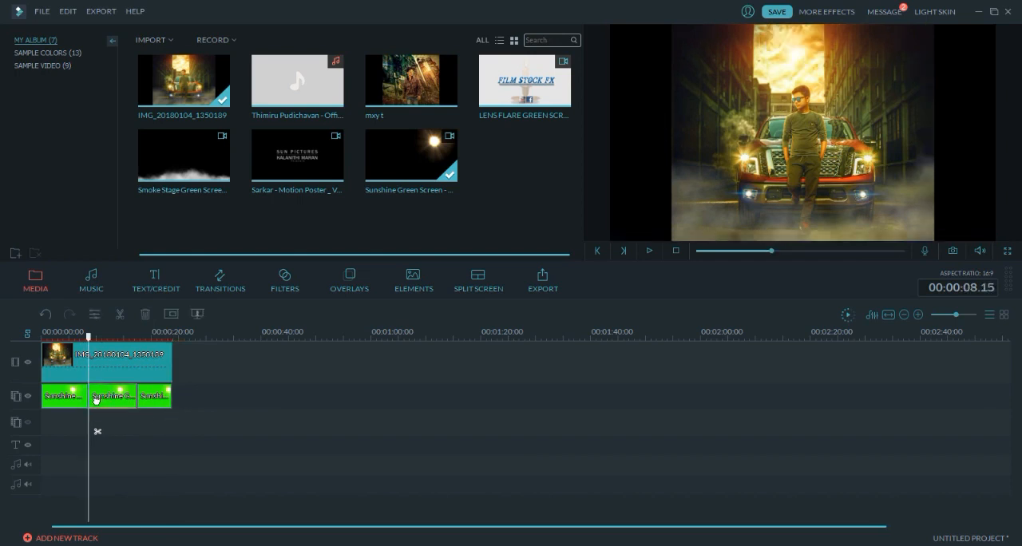
pyautogui.click(145, 399)
pyautogui.moveTo(137, 338); pyautogui.dragTo(27, 345)
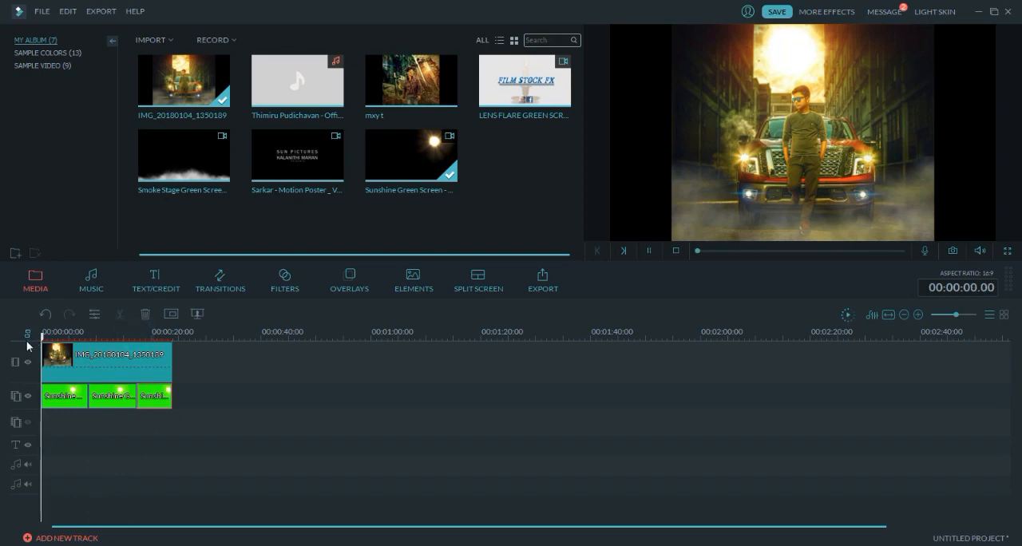
pyautogui.click(645, 252)
pyautogui.click(648, 251)
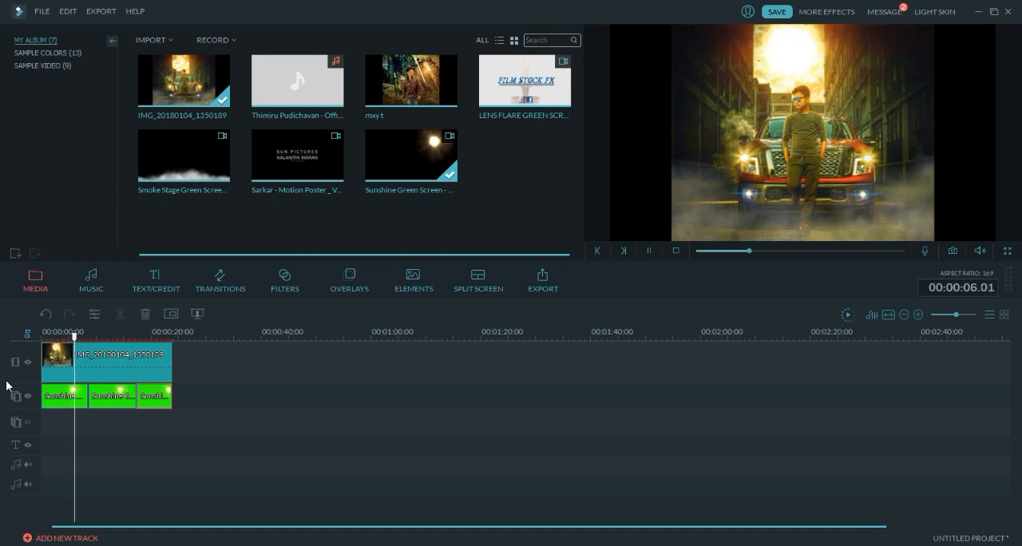
pyautogui.press('space')
pyautogui.moveTo(90, 349); pyautogui.dragTo(8, 346)
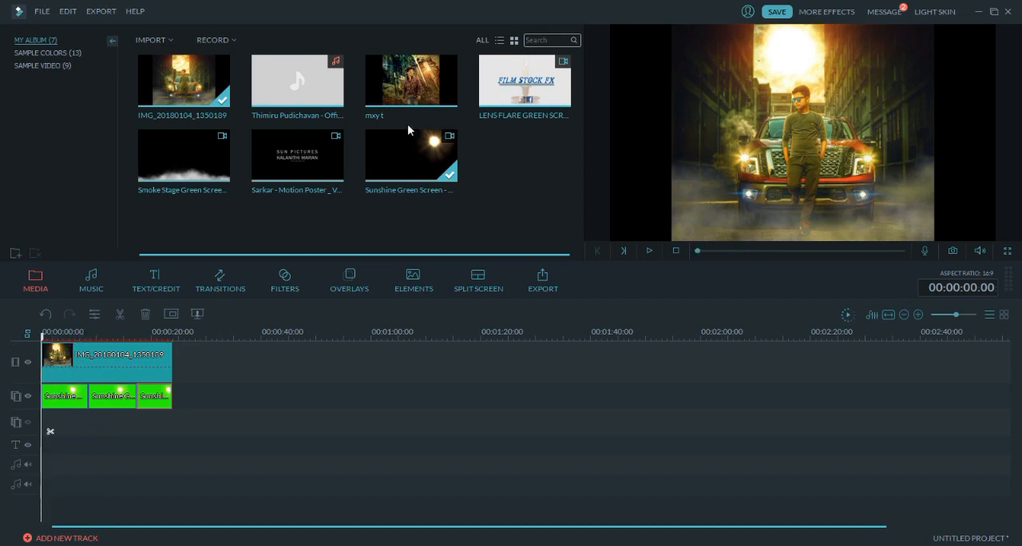
# - Add the LENS FLARE GREEN SCREEN clip to the second overlay track at the timeline start
pyautogui.moveTo(524, 81); pyautogui.dragTo(43, 422)
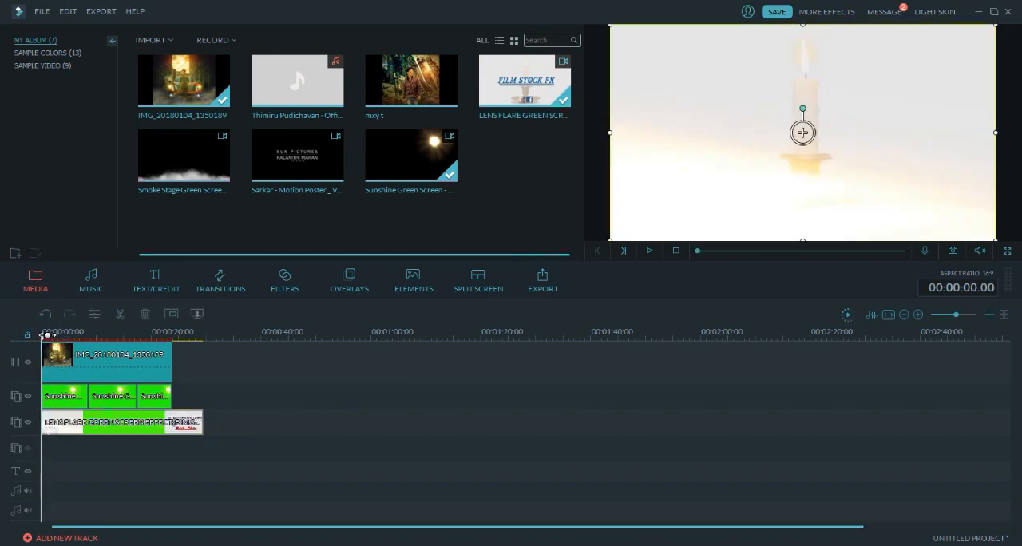
# - Split the LENS FLARE clip at 00:00:07.14 and 00:00:16.10 and delete its closing section
pyautogui.moveTo(44, 338); pyautogui.dragTo(82, 335)
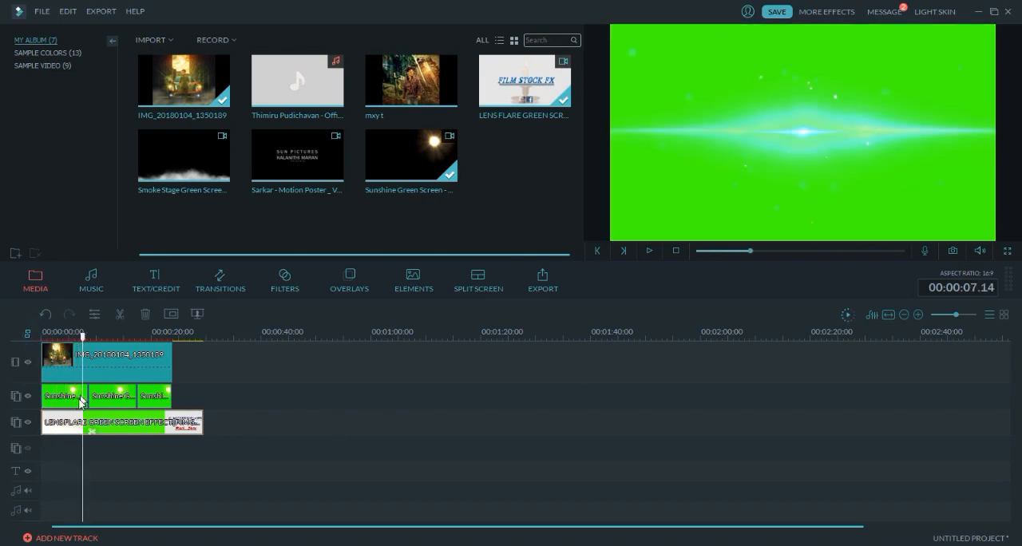
pyautogui.click(86, 432)
pyautogui.click(90, 432)
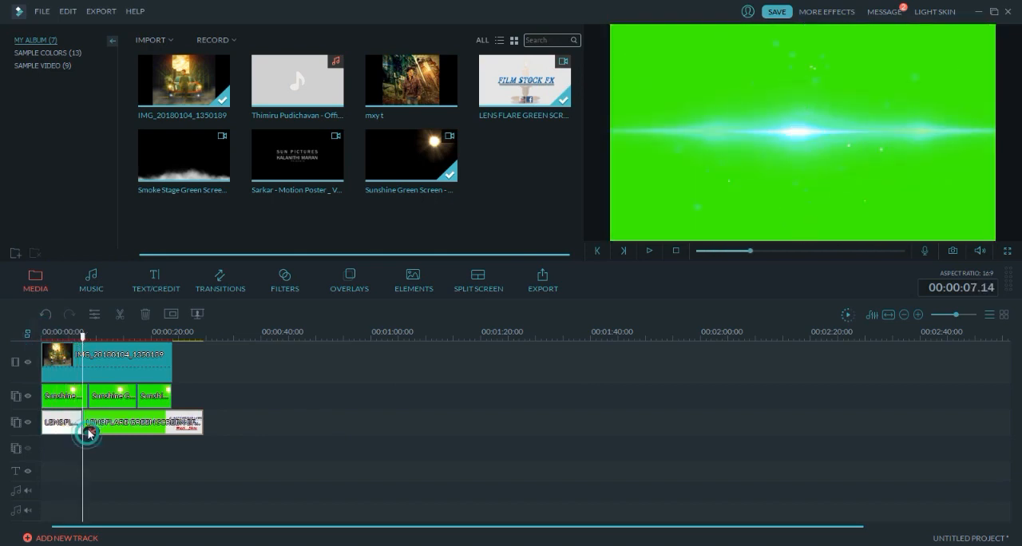
pyautogui.moveTo(83, 335); pyautogui.dragTo(137, 361)
pyautogui.click(138, 430)
pyautogui.click(156, 425)
pyautogui.press('Delete')
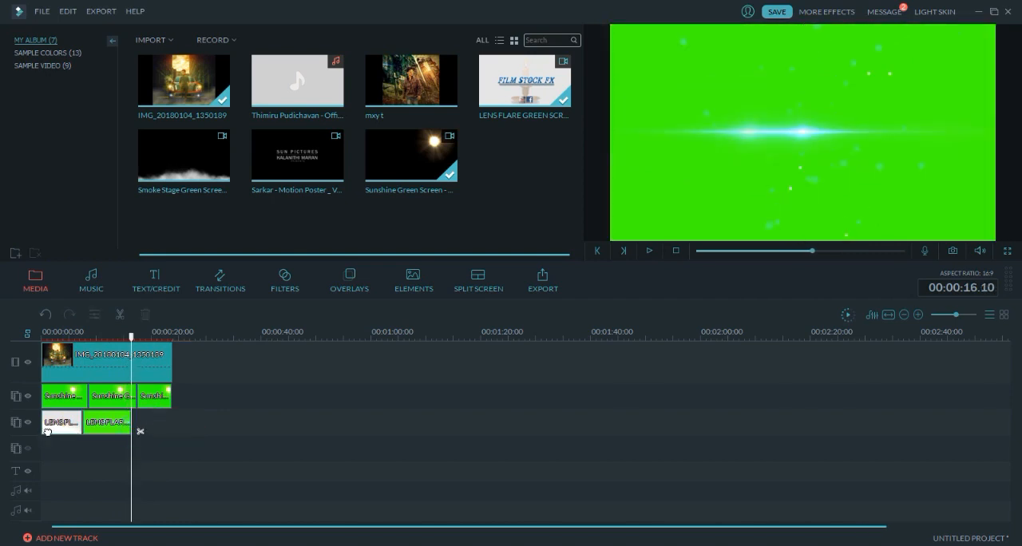
# - Delete the lens flare clip's opening section and move the remaining green-screen section to the timeline start
pyautogui.click(44, 430)
pyautogui.click(70, 427)
pyautogui.press('Delete')
pyautogui.moveTo(102, 424); pyautogui.dragTo(34, 431)
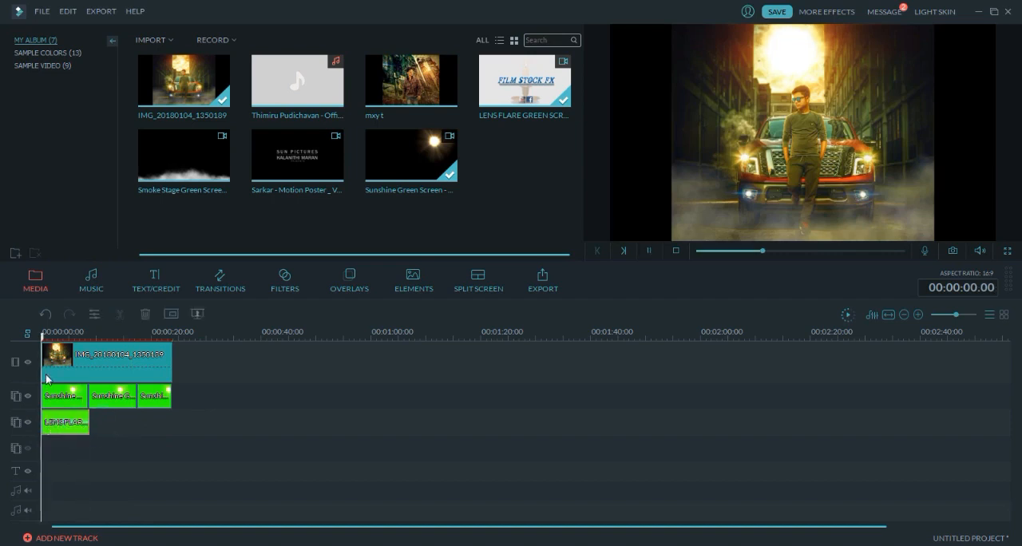
# - Play the start of the timeline and mute the lens flare clip
pyautogui.press('space')
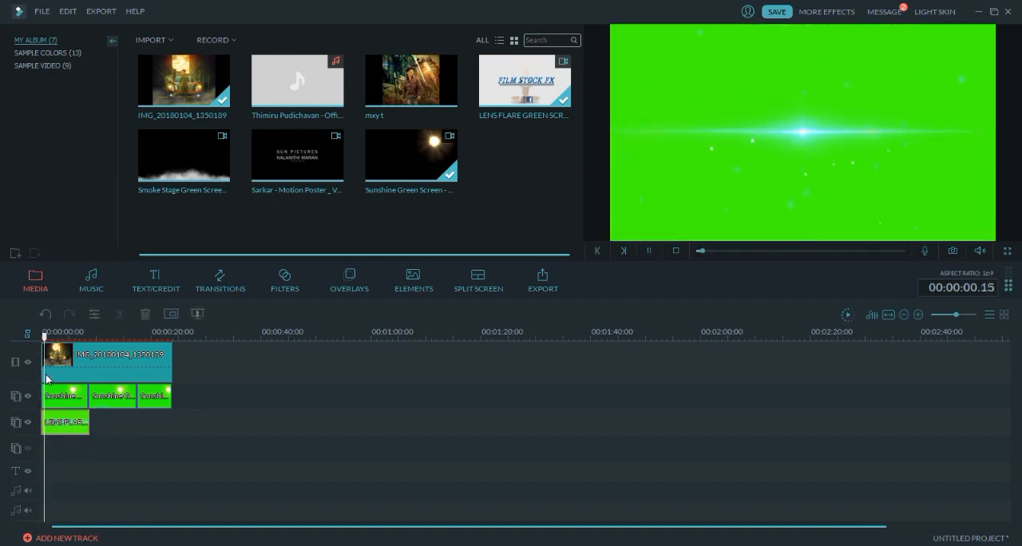
pyautogui.rightClick(60, 427)
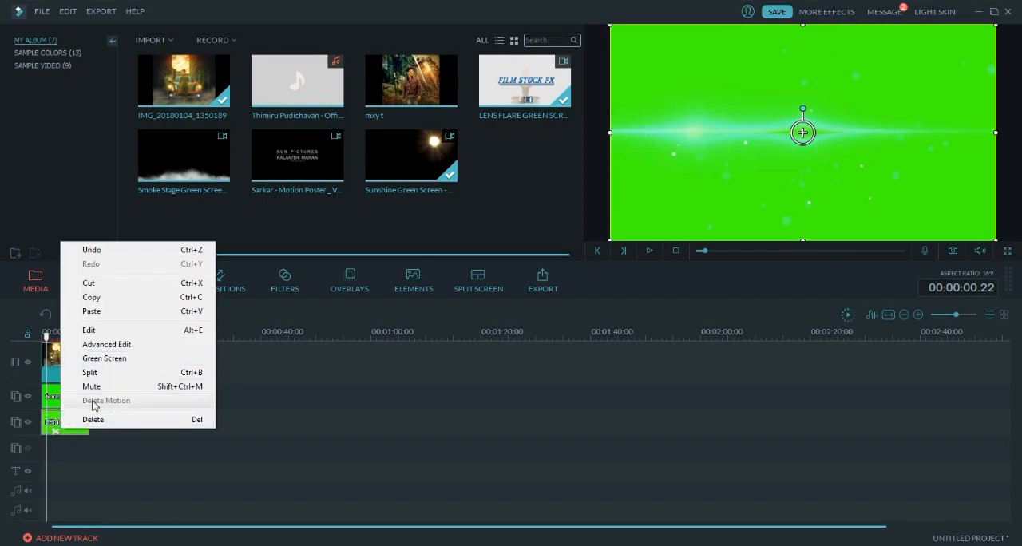
pyautogui.click(97, 387)
pyautogui.press('space')
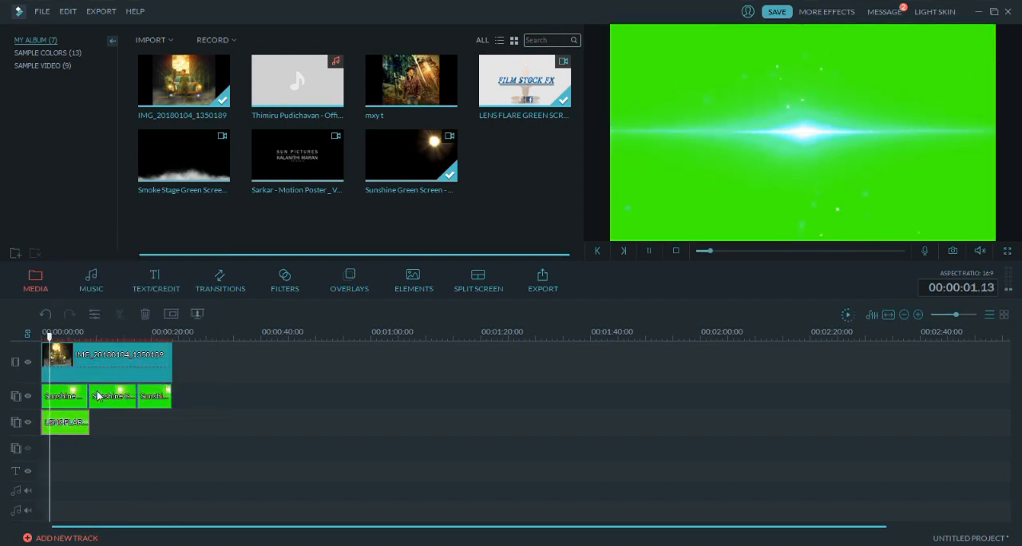
# - Split the lens flare clip at 00:00:01.24, delete the first part and move the rest to the timeline start
pyautogui.press('space')
pyautogui.moveTo(54, 348)
pyautogui.mouseDown()
pyautogui.moveTo(45, 345)
pyautogui.moveTo(52, 348)
pyautogui.mouseUp()
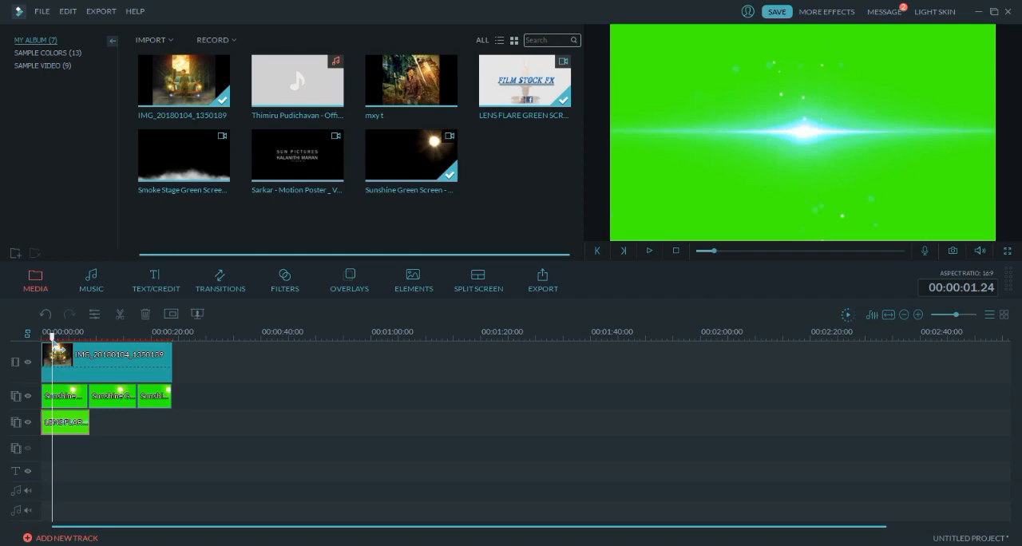
pyautogui.click(60, 432)
pyautogui.click(41, 423)
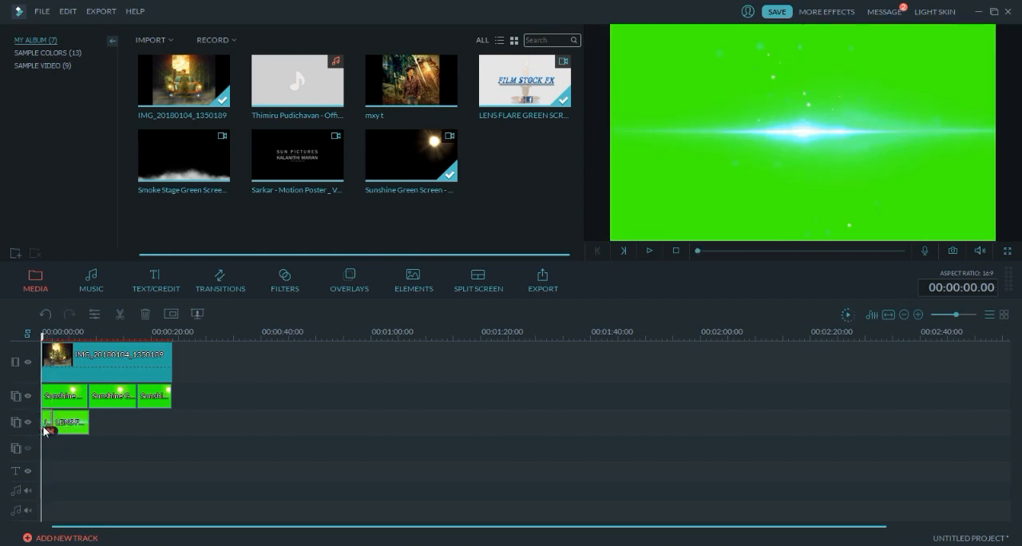
pyautogui.press('Delete')
pyautogui.moveTo(58, 424); pyautogui.dragTo(27, 423)
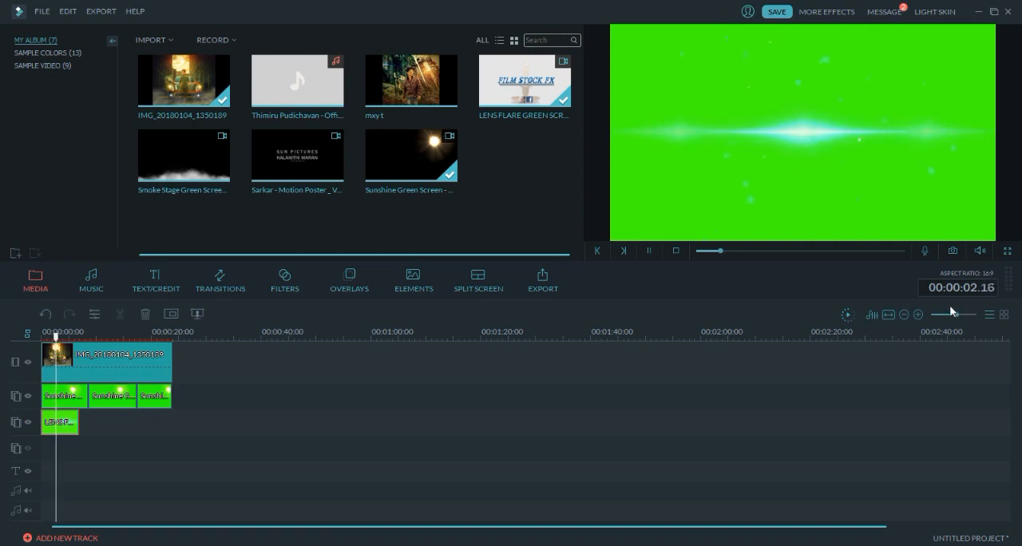
# - Play the timeline through the trimmed lens flare clip and replay its beginning to review the flare
pyautogui.moveTo(955, 313); pyautogui.dragTo(957, 313)
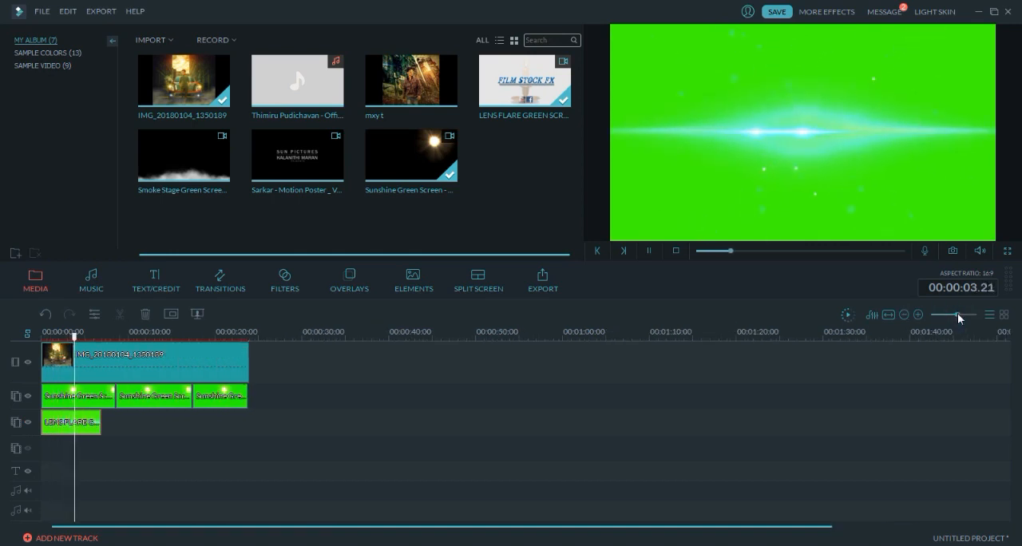
pyautogui.press('space')
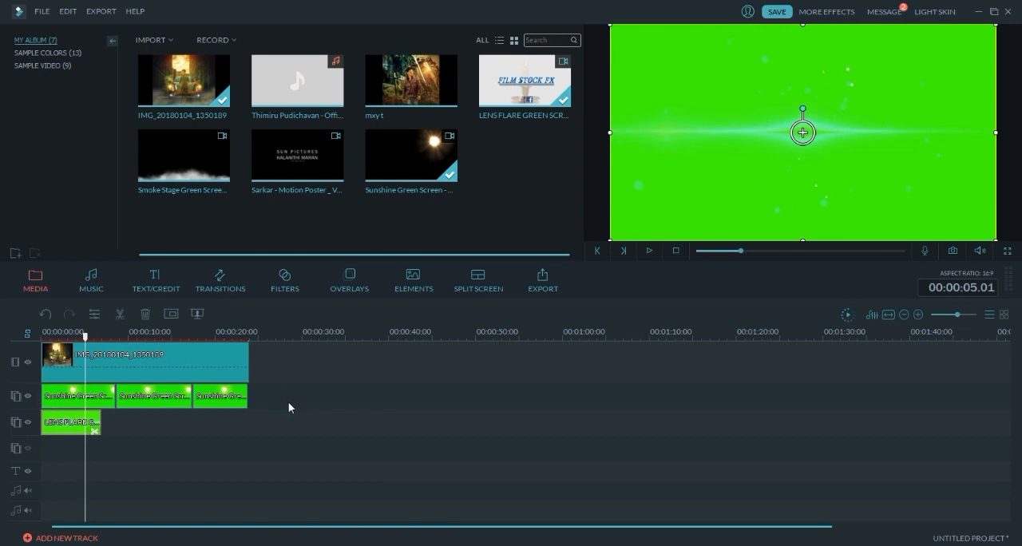
pyautogui.press('space')
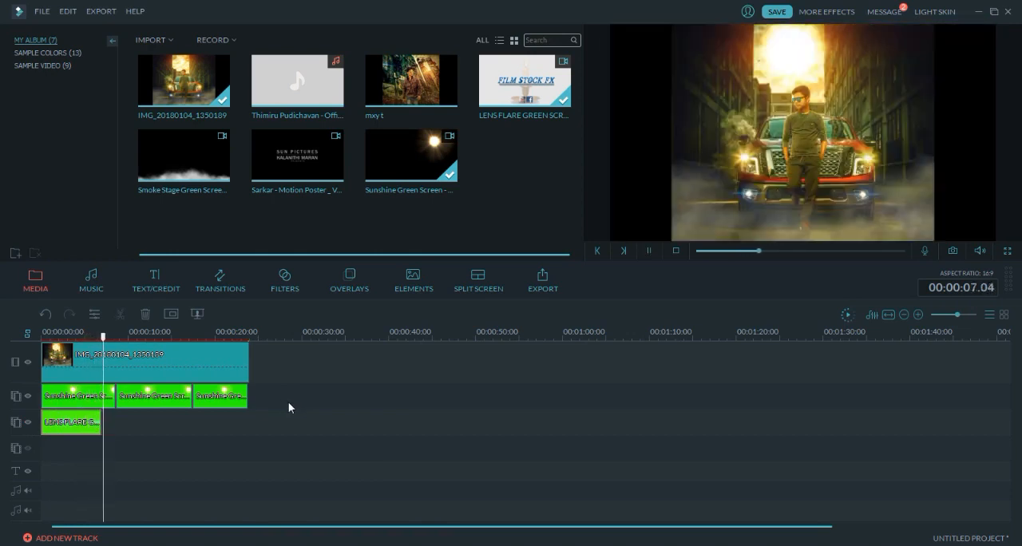
pyautogui.moveTo(104, 336); pyautogui.dragTo(49, 336)
pyautogui.press('space')
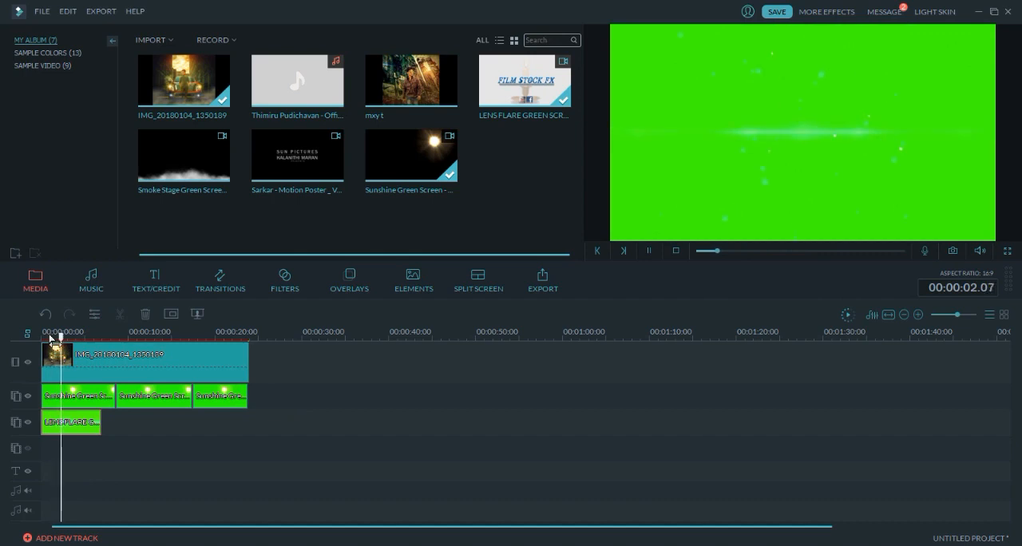
pyautogui.click(86, 414)
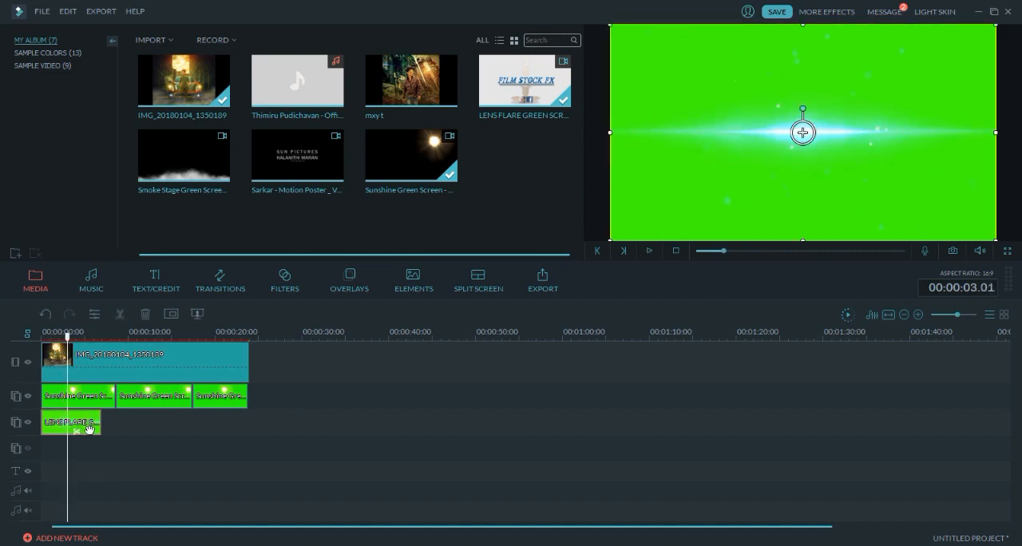
pyautogui.click(200, 313)
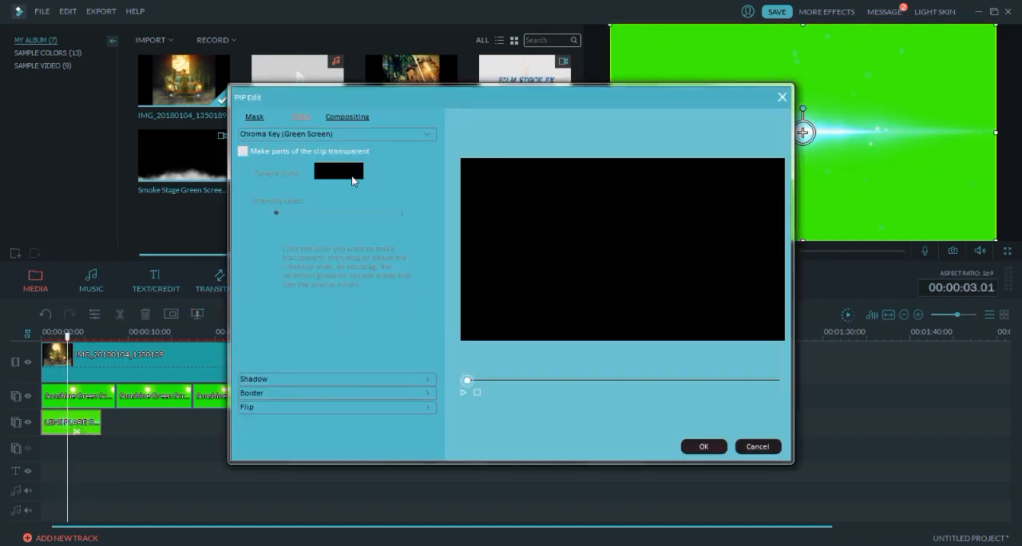
pyautogui.click(356, 117)
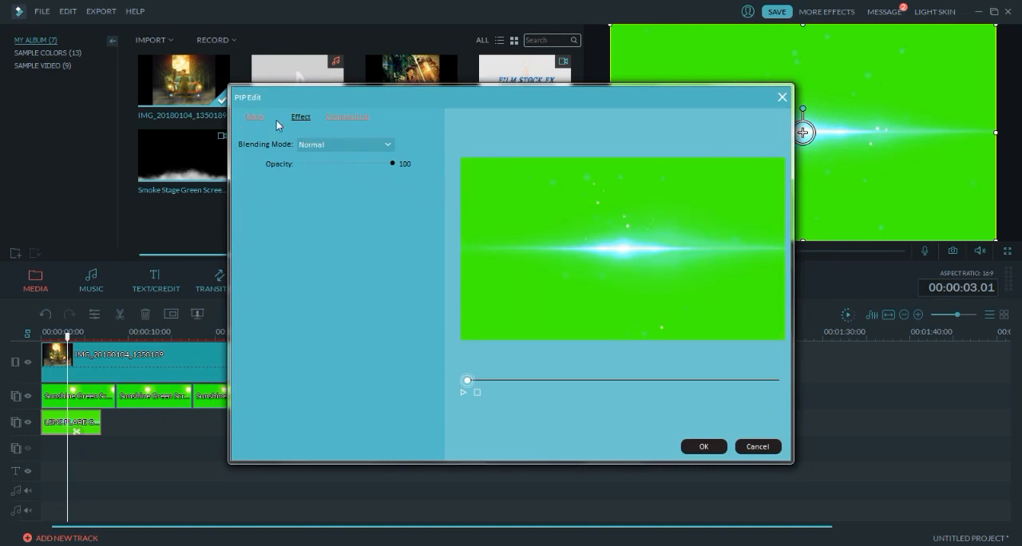
pyautogui.click(763, 446)
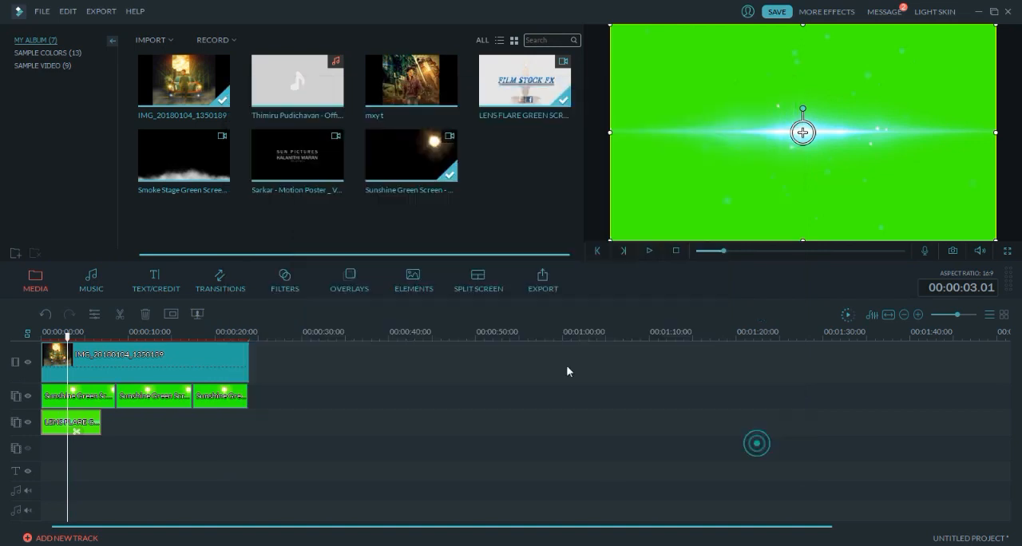
# - Apply Chroma Key to the lens flare clip, making its green background colour transparent
pyautogui.click(193, 317)
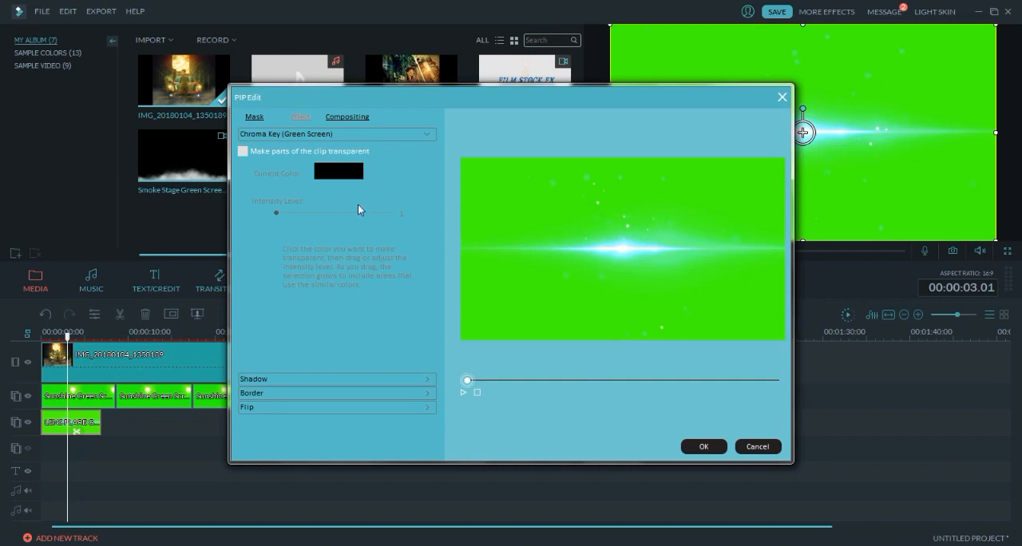
pyautogui.click(303, 152)
pyautogui.click(569, 198)
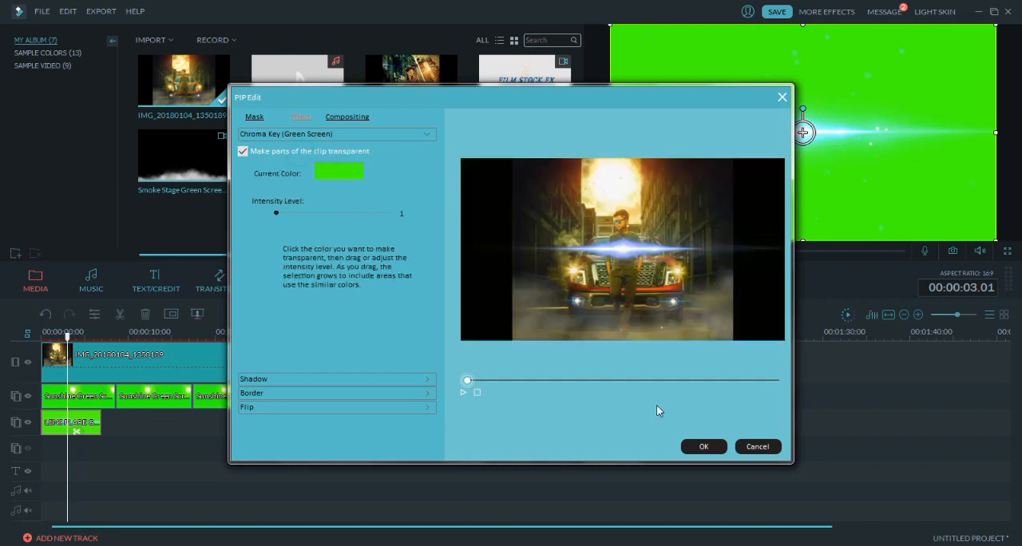
pyautogui.click(704, 452)
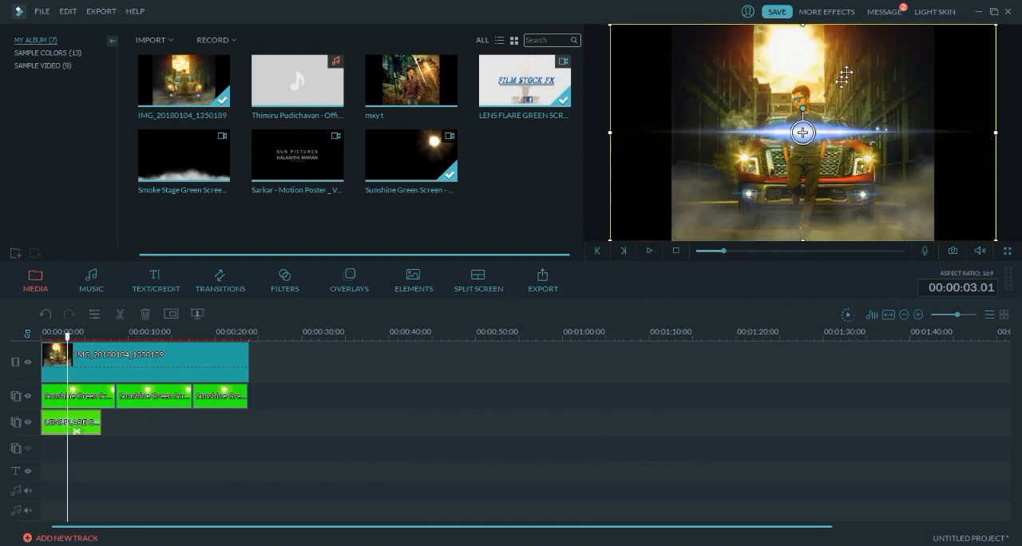
# - Shrink the lens flare overlay in the preview and centre it on the truck's lower left front light
pyautogui.moveTo(846, 72); pyautogui.dragTo(802, 118)
pyautogui.moveTo(952, 70); pyautogui.dragTo(894, 103)
pyautogui.moveTo(807, 125); pyautogui.dragTo(747, 158)
pyautogui.moveTo(702, 219); pyautogui.dragTo(762, 175)
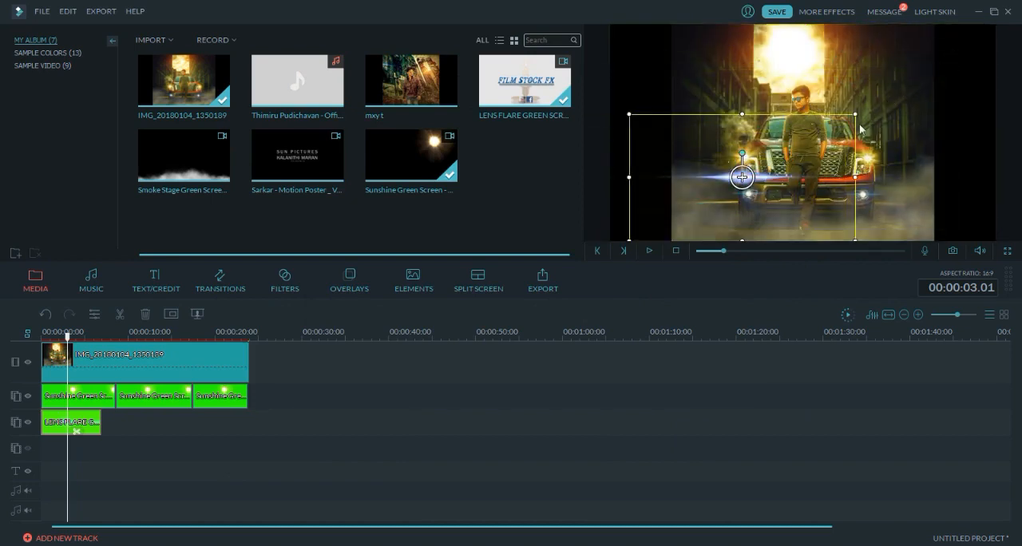
pyautogui.moveTo(854, 117); pyautogui.dragTo(800, 147)
pyautogui.moveTo(747, 218); pyautogui.dragTo(783, 215)
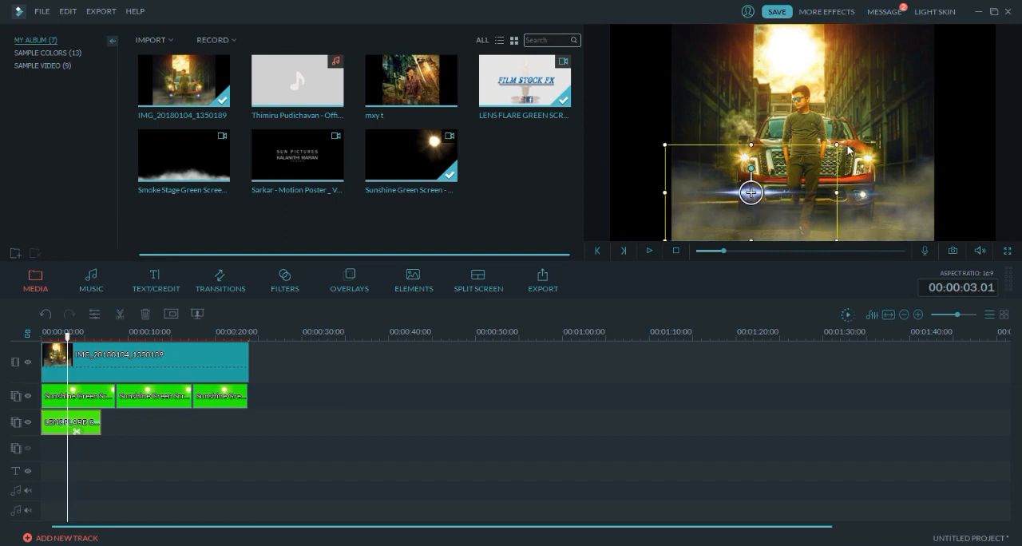
pyautogui.moveTo(806, 153); pyautogui.dragTo(770, 198)
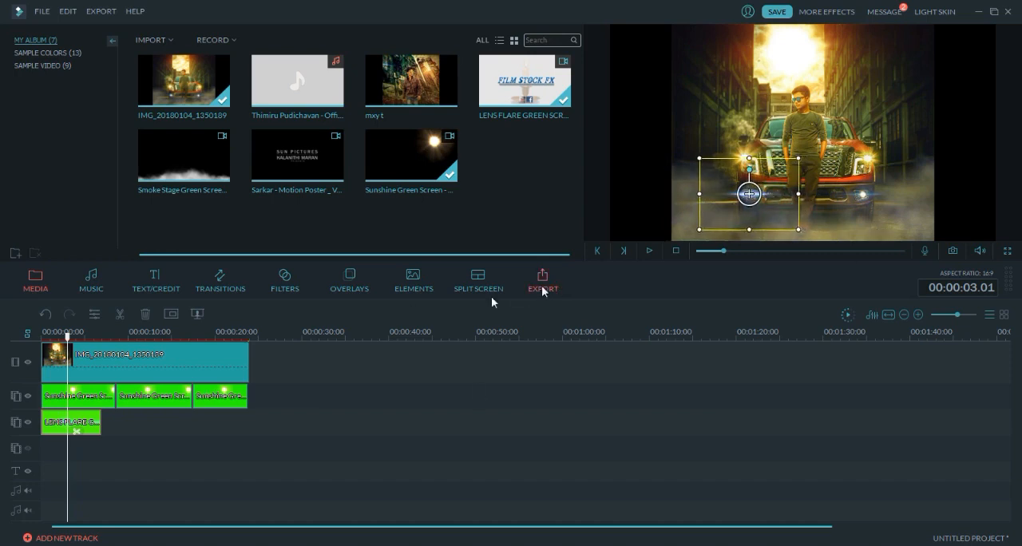
# - Play the timeline from the start to review the flare on the truck's light
pyautogui.moveTo(69, 335); pyautogui.dragTo(8, 345)
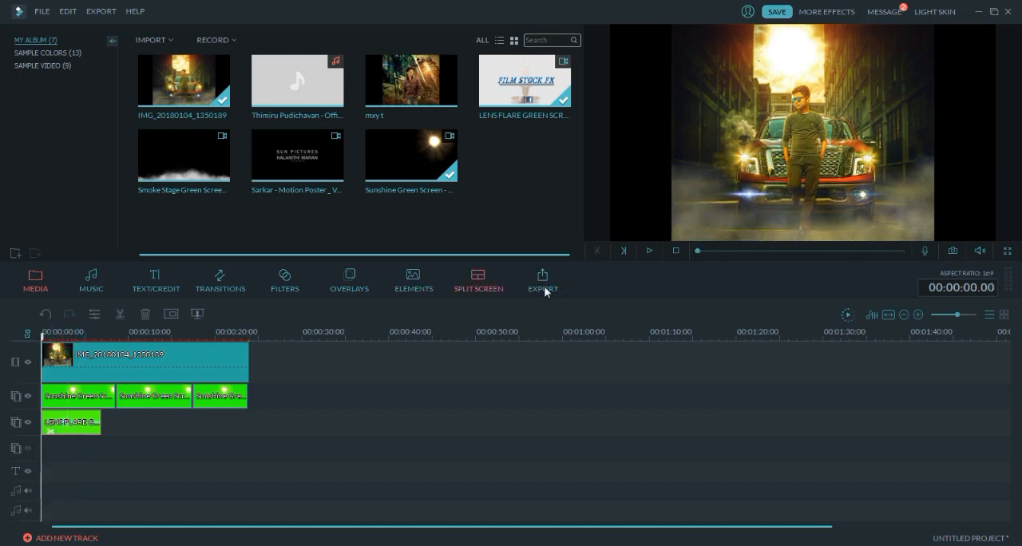
pyautogui.click(648, 251)
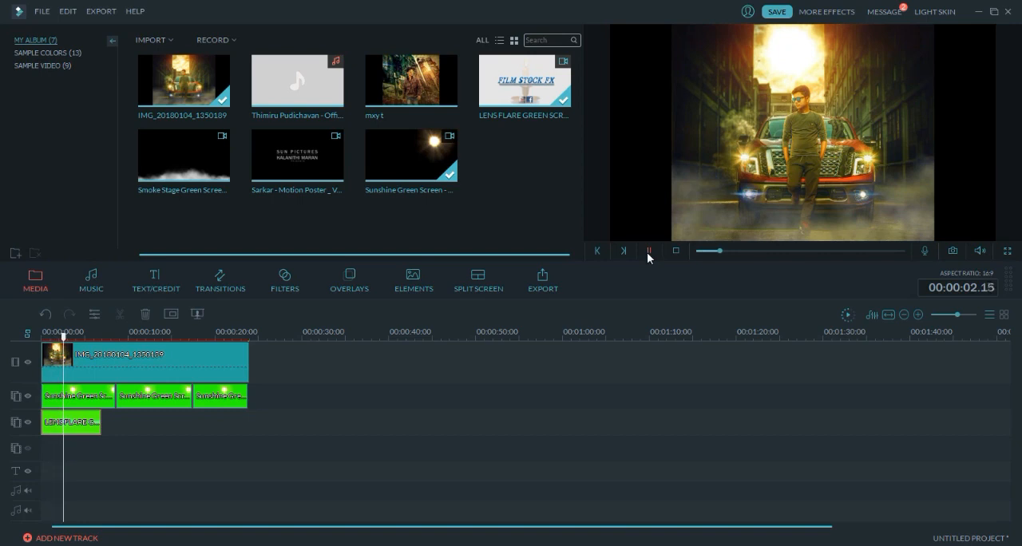
pyautogui.click(99, 431)
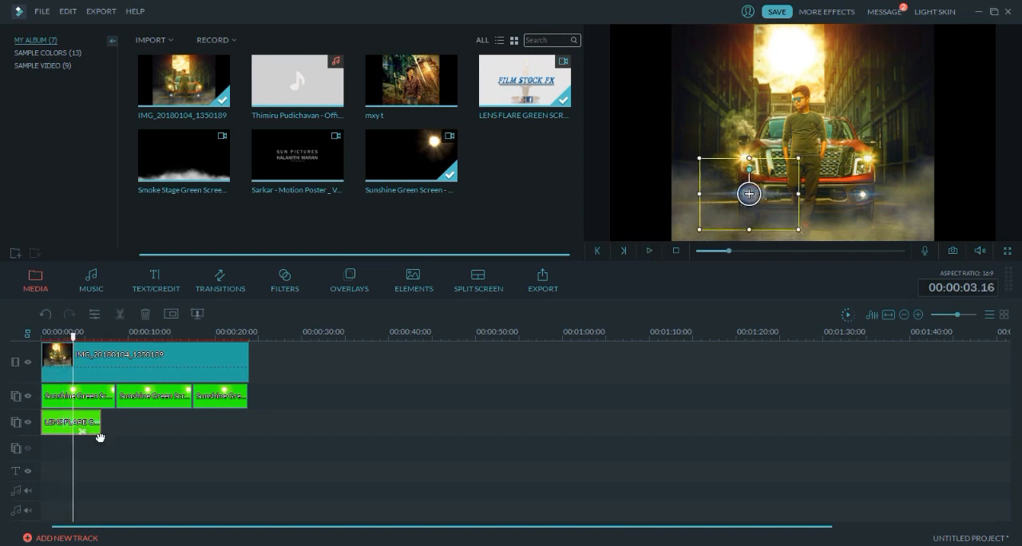
# - Open the lens flare clip's PIP settings and look through its mask, effect and compositing options
pyautogui.click(173, 313)
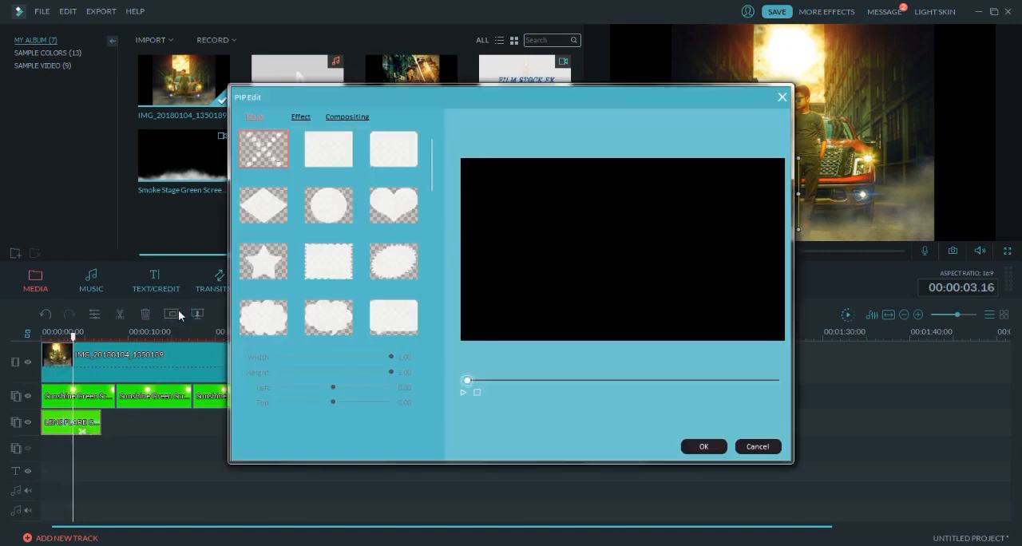
pyautogui.click(301, 115)
pyautogui.click(350, 118)
pyautogui.click(263, 117)
pyautogui.click(304, 116)
pyautogui.click(342, 116)
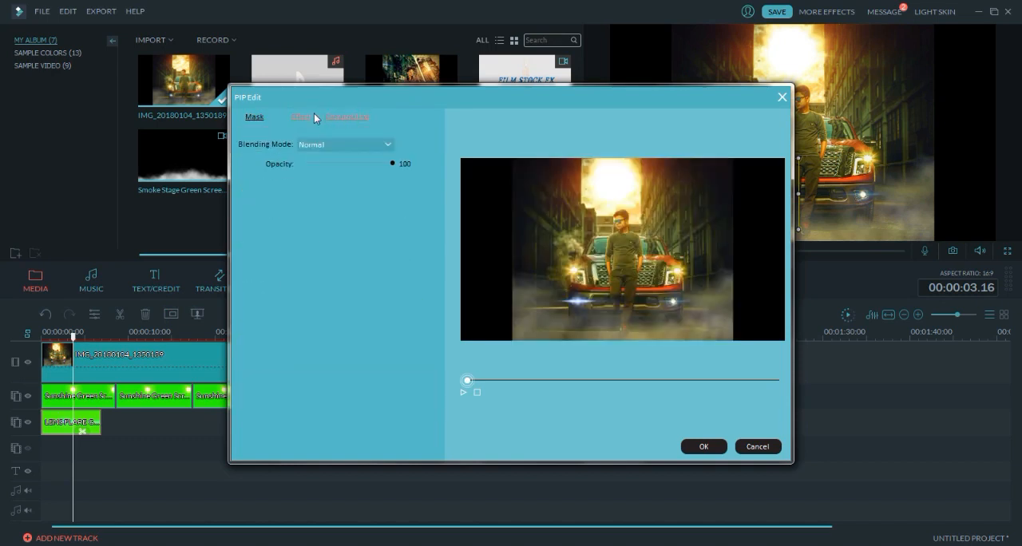
pyautogui.click(304, 116)
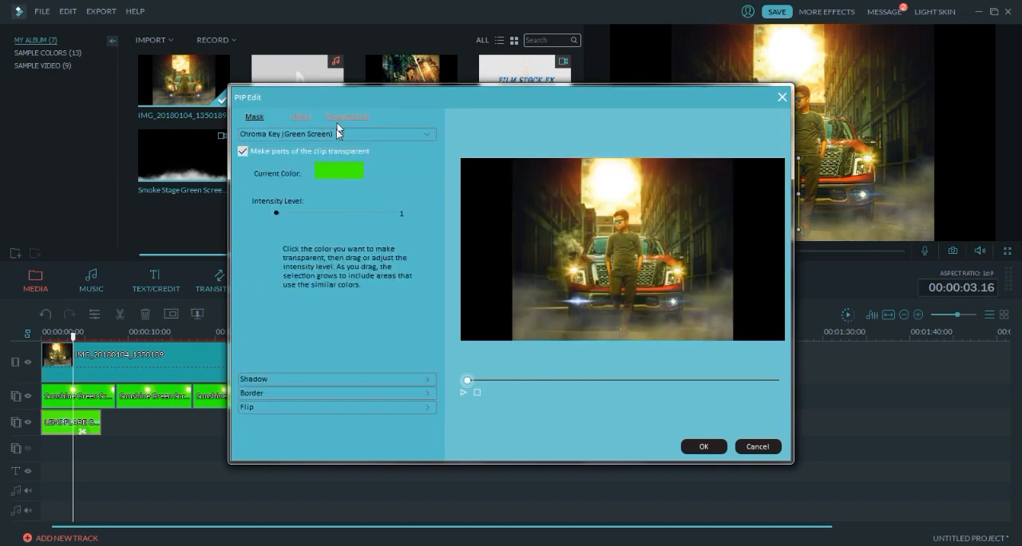
pyautogui.click(342, 118)
# - Try the Screen, Linear Dodge (Add) and Linear Light blending modes on the lens flare clip and preview the last one
pyautogui.click(334, 143)
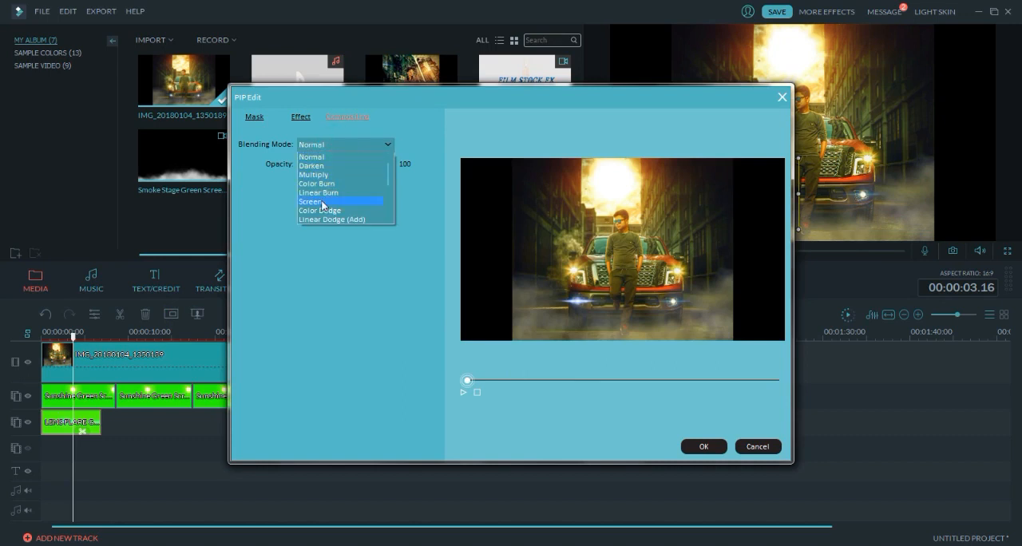
pyautogui.click(322, 203)
pyautogui.click(347, 143)
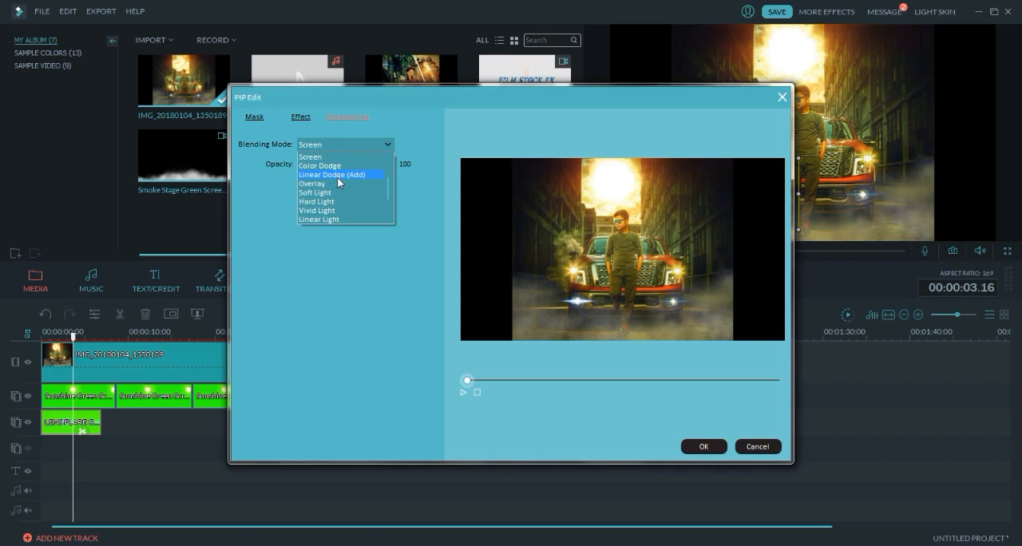
pyautogui.click(337, 175)
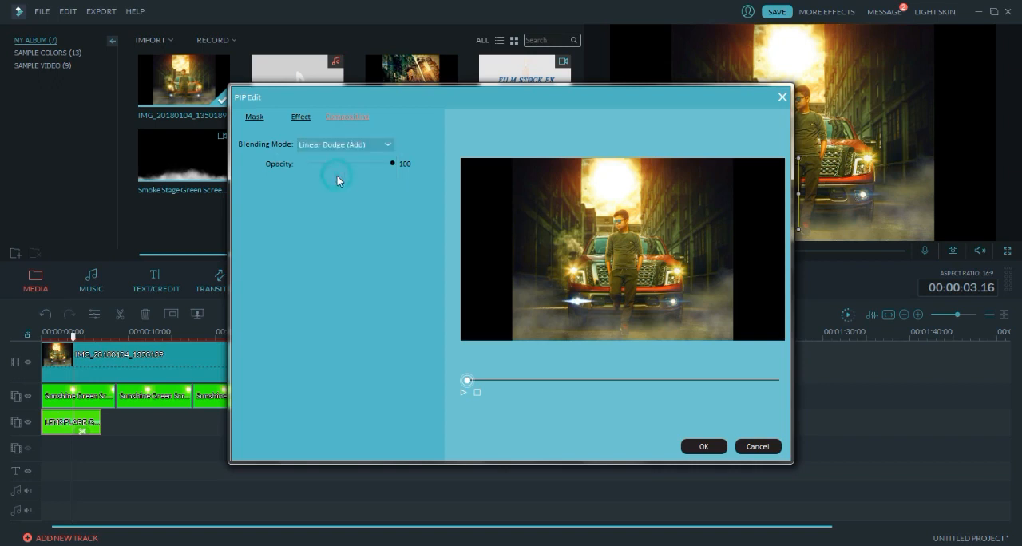
pyautogui.click(340, 146)
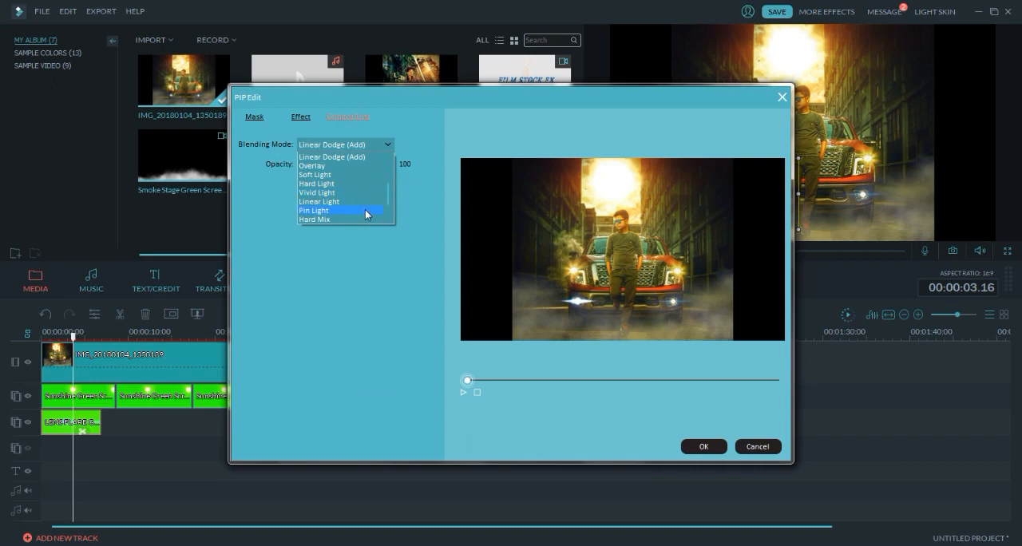
pyautogui.click(366, 203)
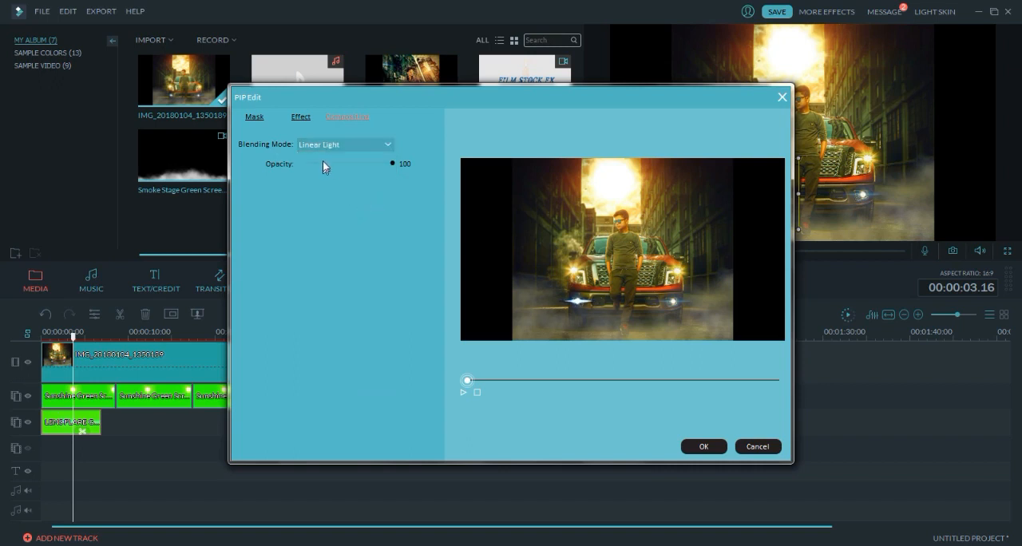
pyautogui.click(466, 391)
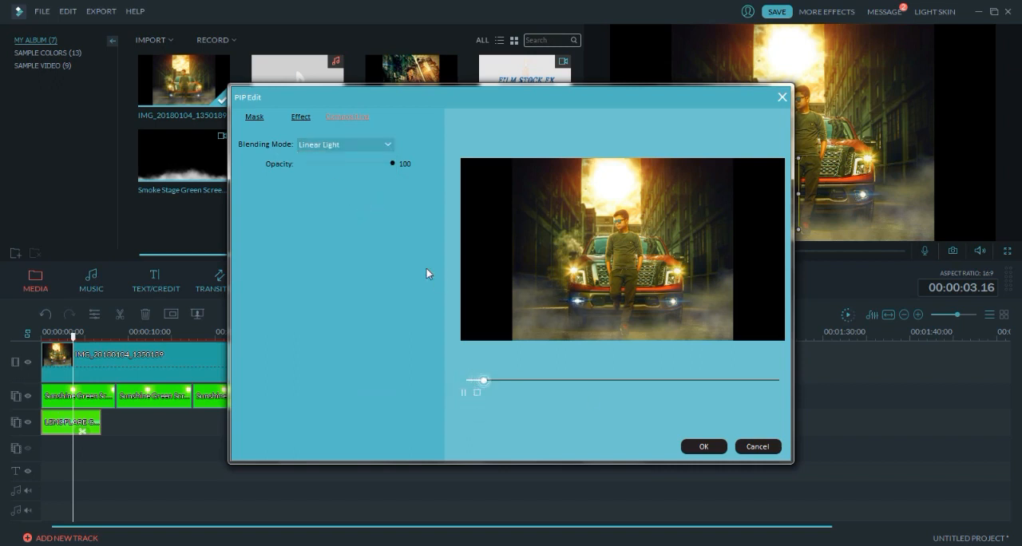
# - Set the lens flare clip's blending mode back to Normal and accept the PIP settings
pyautogui.click(358, 142)
pyautogui.scroll(3, 387, 196)
pyautogui.click(356, 156)
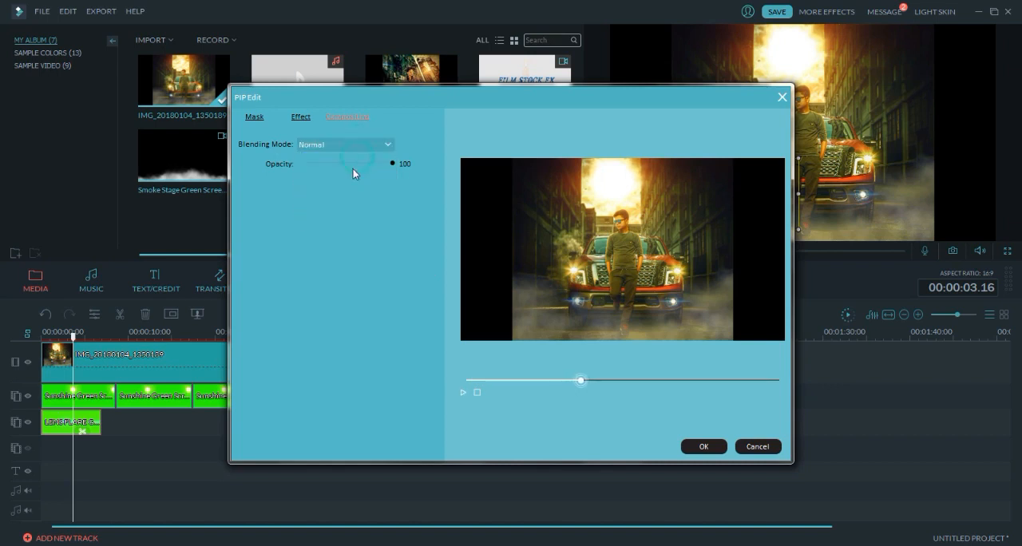
pyautogui.moveTo(315, 162); pyautogui.dragTo(338, 165)
pyautogui.click(705, 445)
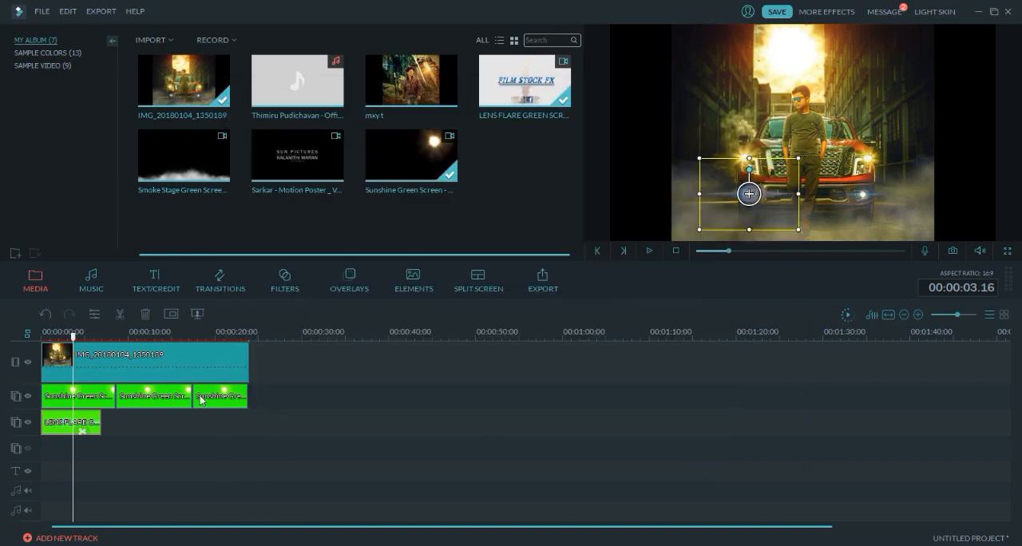
# - Copy the lens flare clip and paste three copies back to back after it on the same overlay track
pyautogui.rightClick(90, 422)
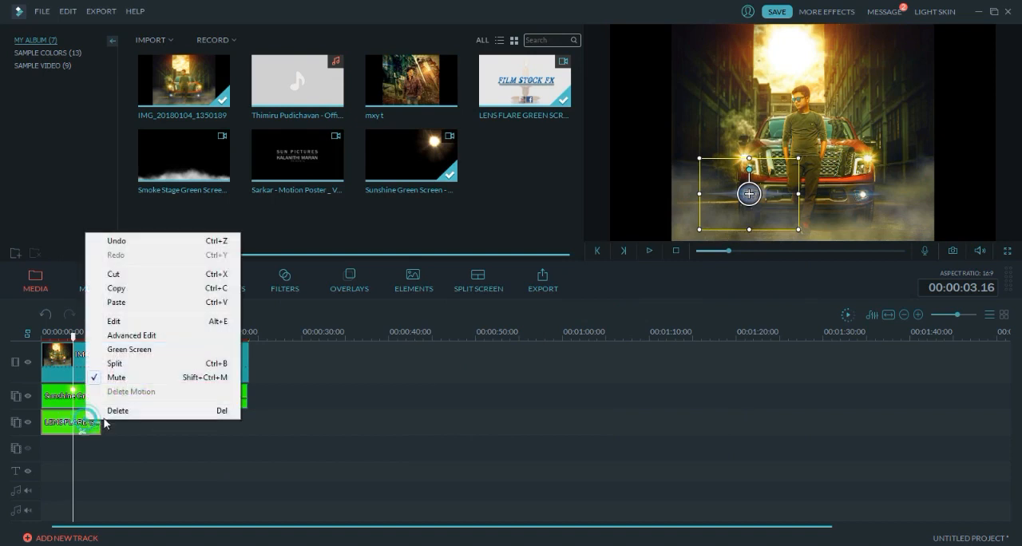
pyautogui.click(123, 289)
pyautogui.moveTo(73, 333); pyautogui.dragTo(101, 340)
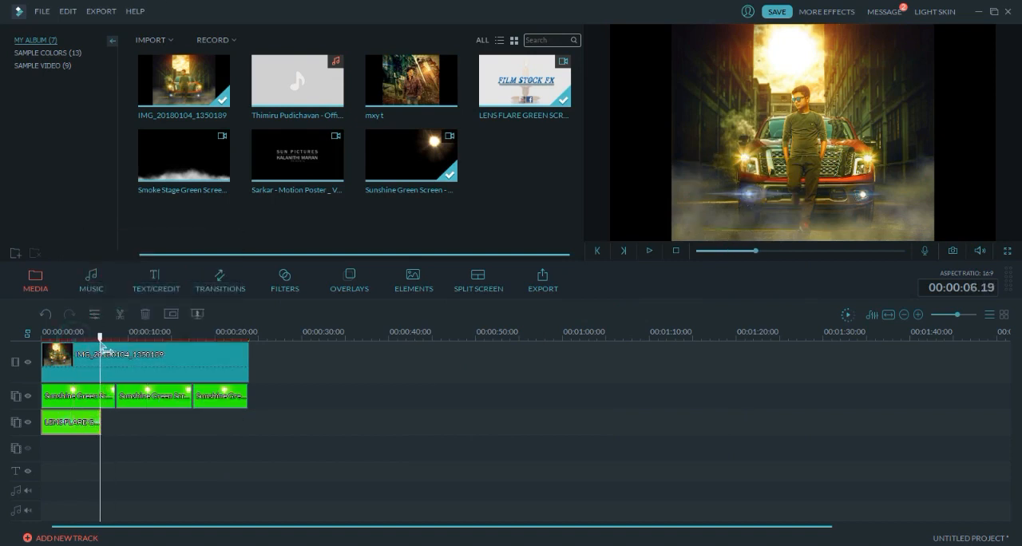
pyautogui.hotkey('ctrl', 'v')
pyautogui.moveTo(101, 338); pyautogui.dragTo(226, 349)
pyautogui.hotkey('ctrl', 'v')
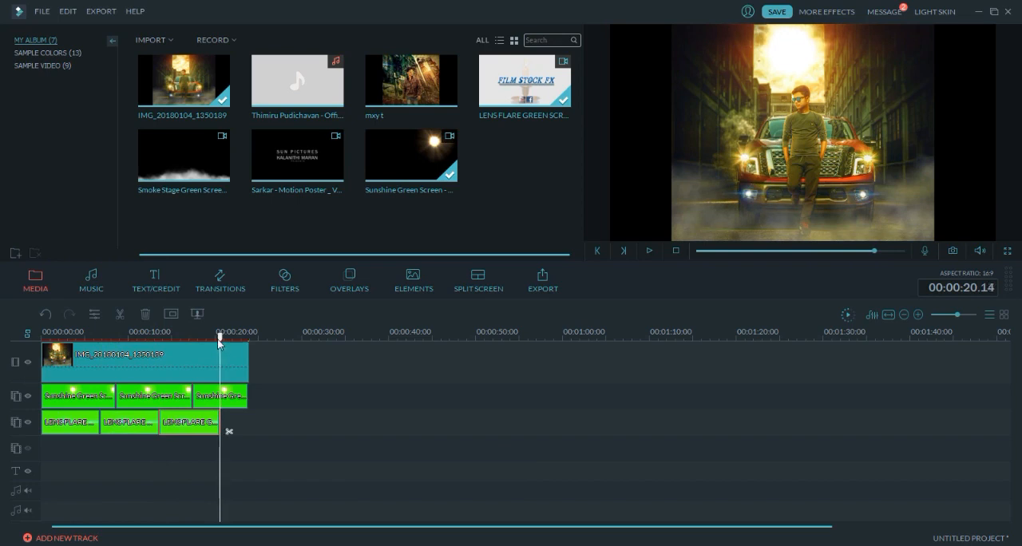
pyautogui.hotkey('ctrl', 'v')
# - Split the last lens flare copy near the photo's end at 00:00:23.18 and delete the surplus part
pyautogui.moveTo(221, 340); pyautogui.dragTo(250, 343)
pyautogui.click(267, 430)
pyautogui.click(256, 431)
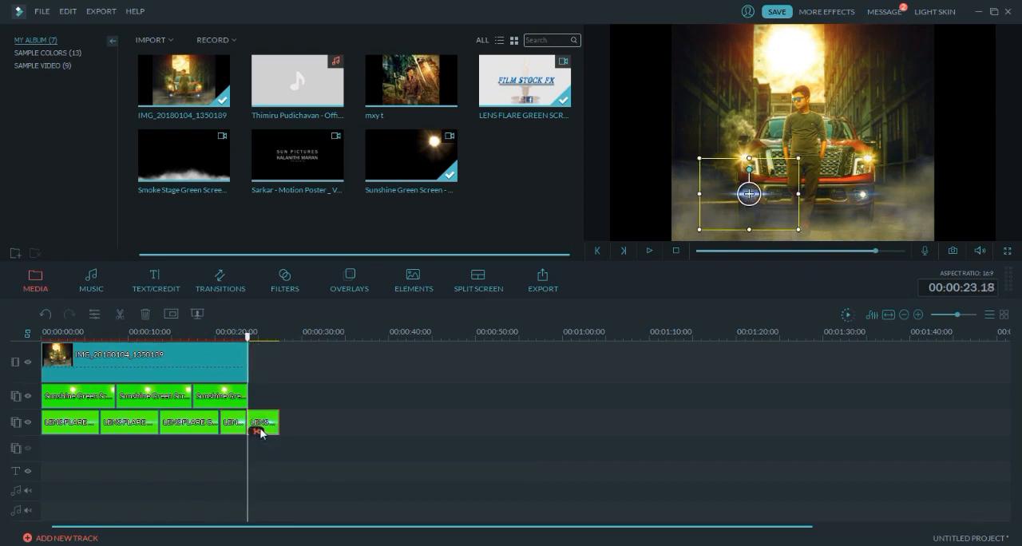
pyautogui.press('Delete')
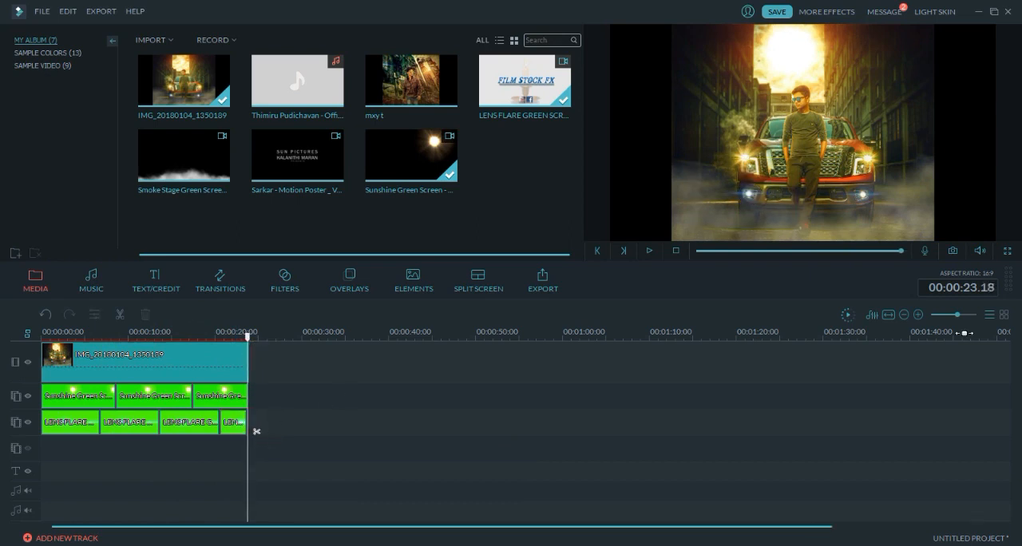
# - Extend the last sunshine and lens flare clips to the photo's end at 00:00:24.00, closing the gap between the last two flares
pyautogui.moveTo(958, 313); pyautogui.dragTo(962, 312)
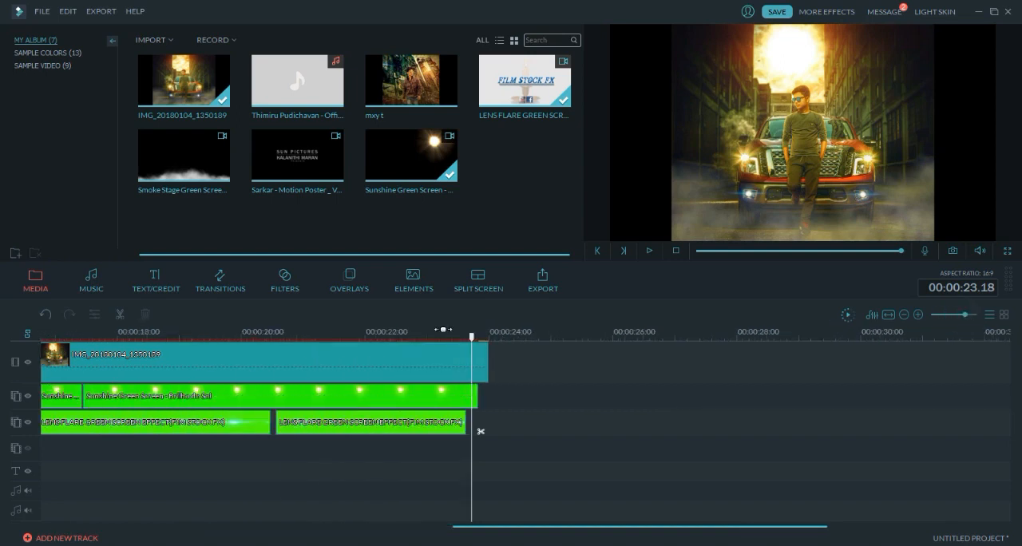
pyautogui.moveTo(477, 396); pyautogui.dragTo(490, 427)
pyautogui.click(465, 422)
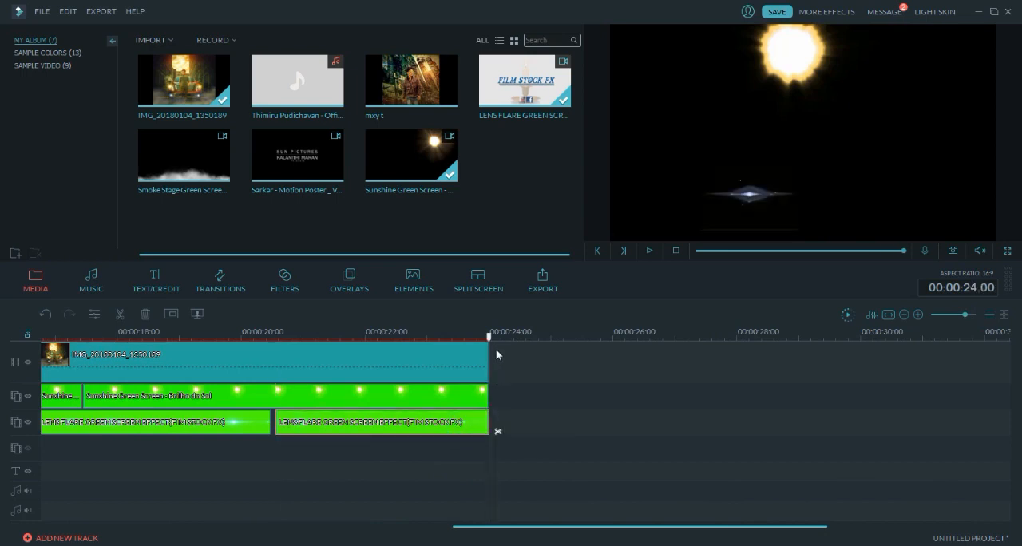
pyautogui.moveTo(490, 340); pyautogui.dragTo(231, 339)
pyautogui.moveTo(356, 426); pyautogui.dragTo(343, 424)
pyautogui.moveTo(450, 425); pyautogui.dragTo(493, 429)
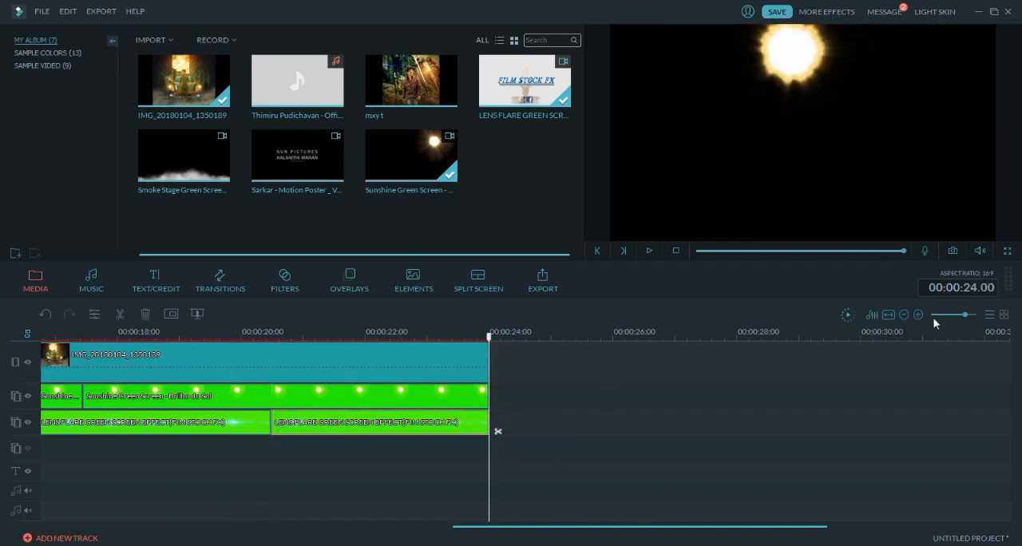
pyautogui.moveTo(965, 314); pyautogui.dragTo(958, 316)
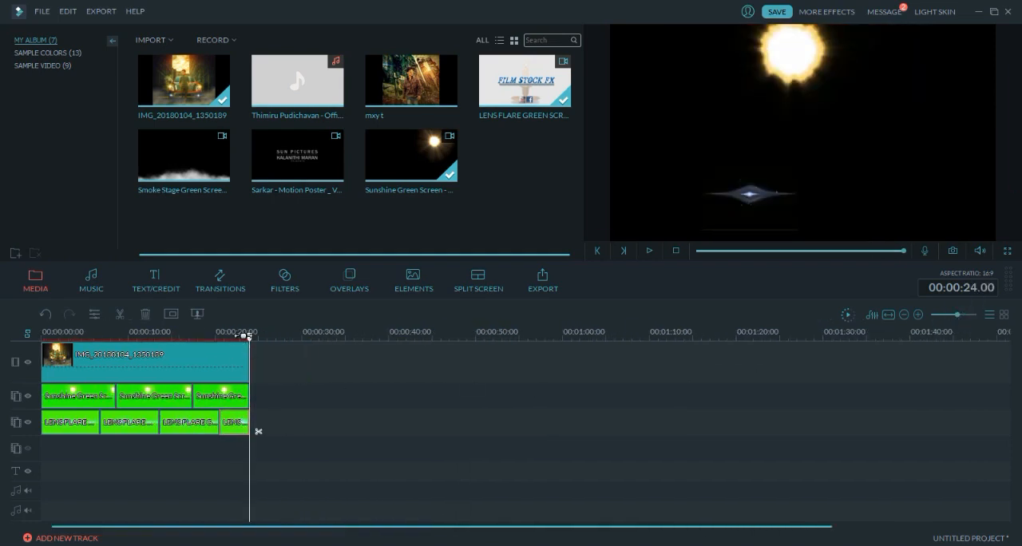
# - Play the timeline from the start to review the repeated lens flares with the sun overlay
pyautogui.moveTo(253, 345); pyautogui.dragTo(1, 321)
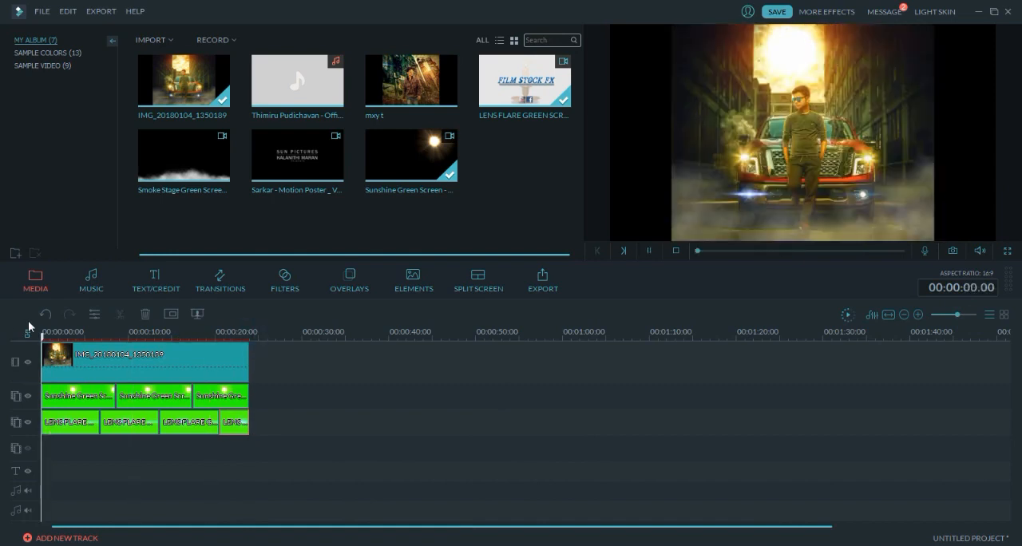
pyautogui.press('space')
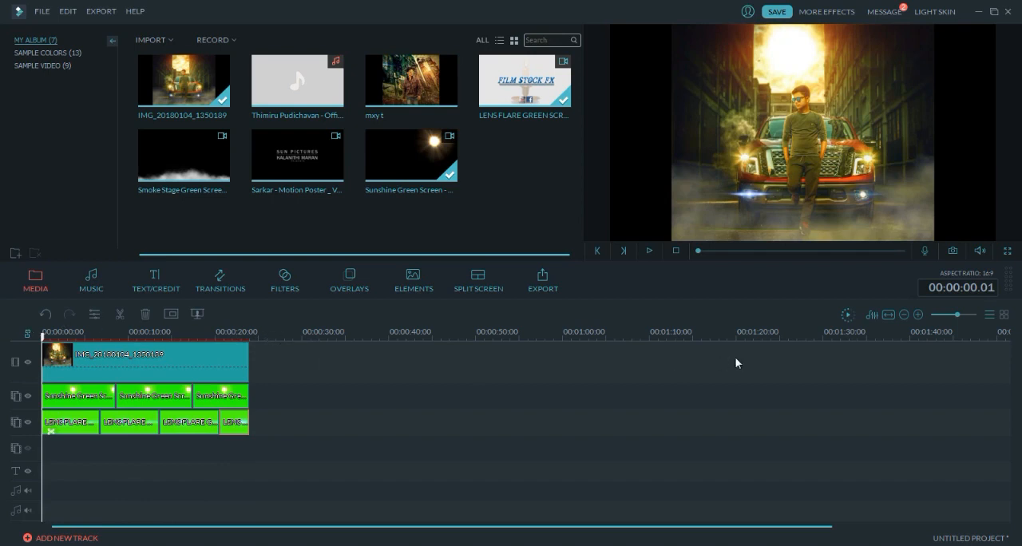
pyautogui.moveTo(954, 315)
pyautogui.mouseDown()
pyautogui.moveTo(966, 316)
pyautogui.moveTo(954, 324)
pyautogui.mouseUp()
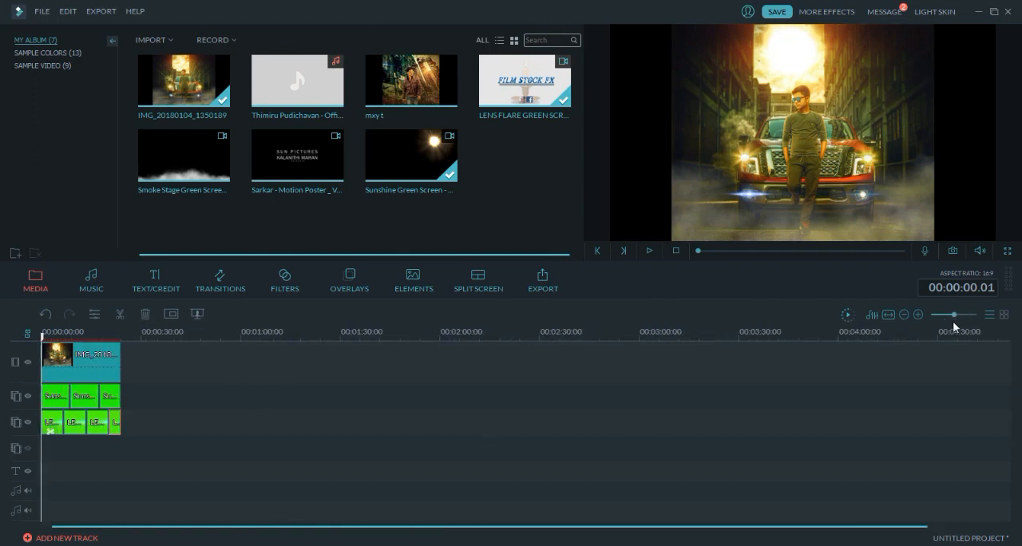
pyautogui.press('space')
# - Copy all four lens flare clips and place the copies on the next overlay track, starting at 00:00:00.00
pyautogui.rightClick(50, 418)
pyautogui.click(74, 469)
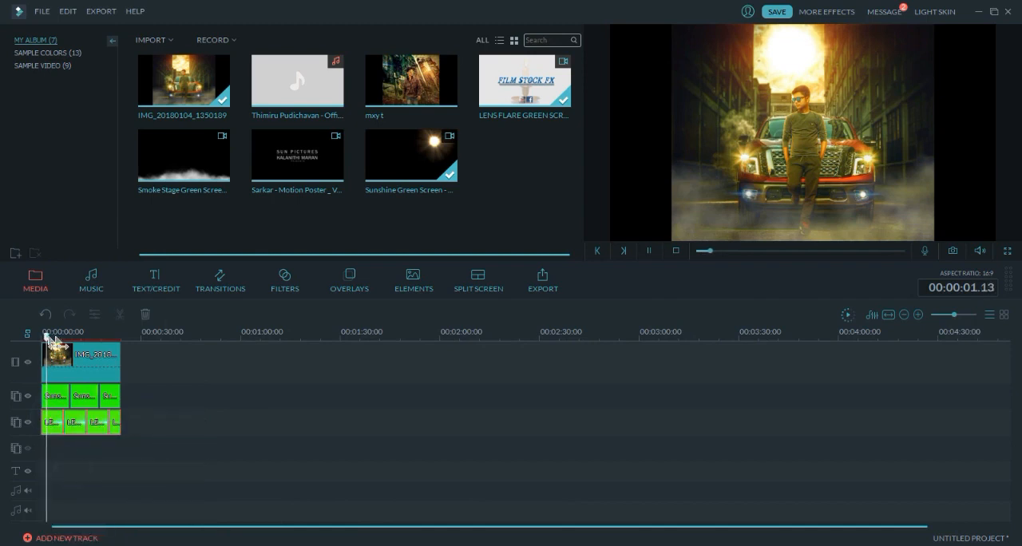
pyautogui.moveTo(49, 342); pyautogui.dragTo(126, 352)
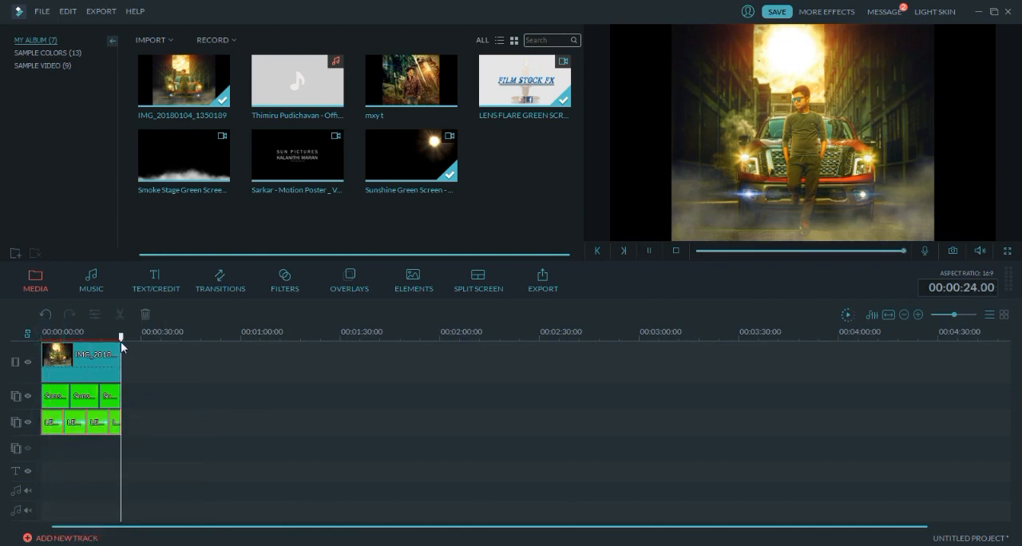
pyautogui.hotkey('ctrl', 'v')
pyautogui.moveTo(158, 425); pyautogui.dragTo(69, 455)
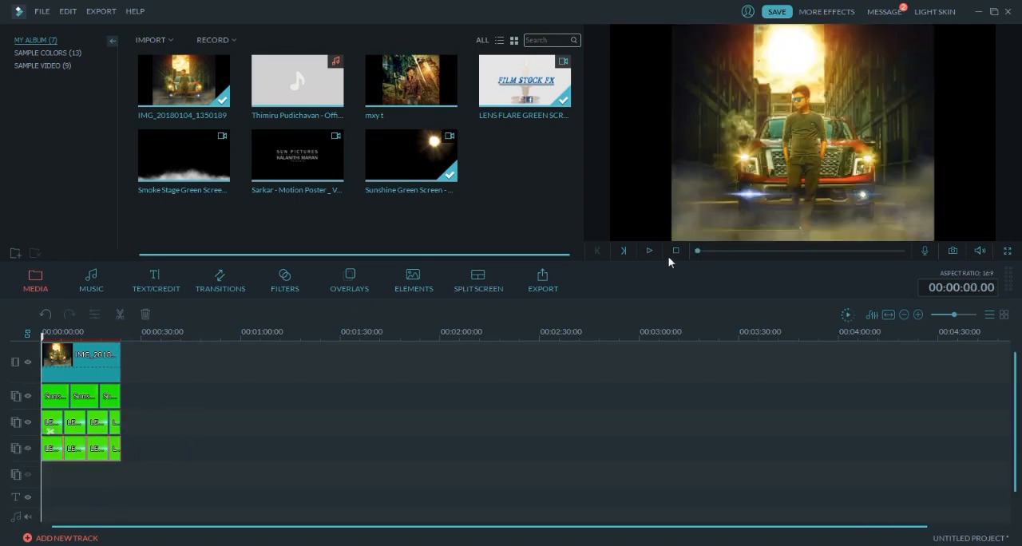
# - Move each of the four copied lens flares in the preview onto the truck's lower right front light, and play from the start
pyautogui.click(51, 448)
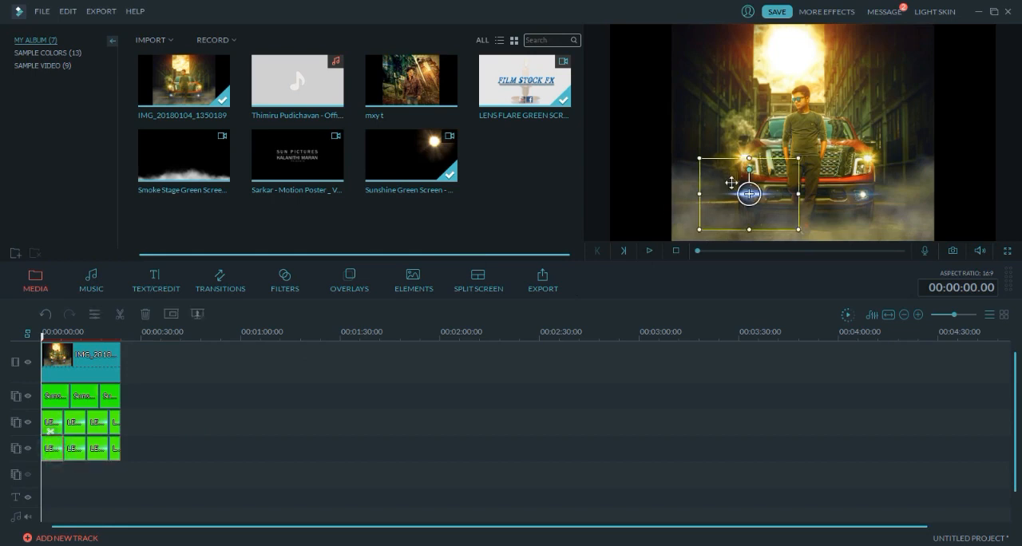
pyautogui.moveTo(774, 187); pyautogui.dragTo(887, 189)
pyautogui.click(70, 451)
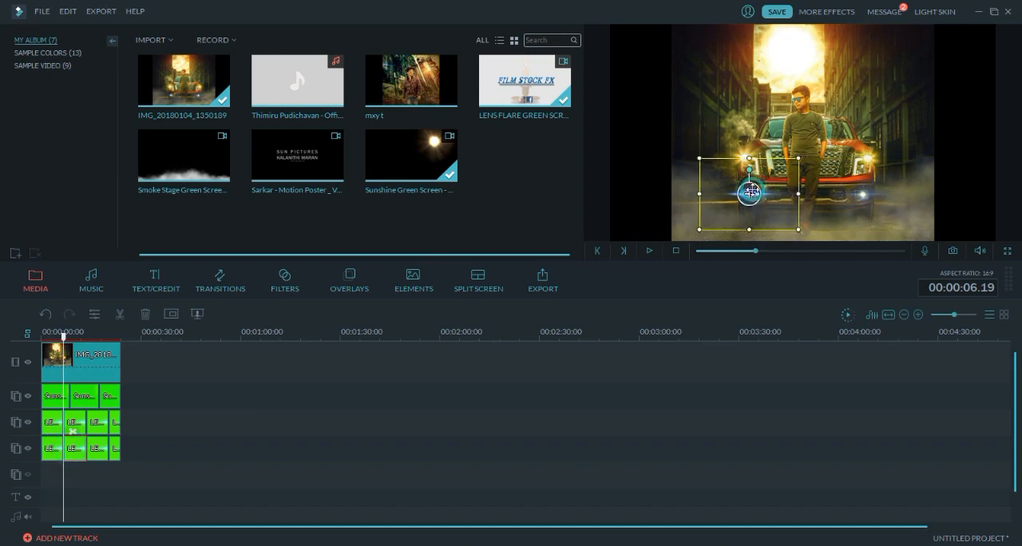
pyautogui.moveTo(750, 191); pyautogui.dragTo(862, 194)
pyautogui.click(98, 452)
pyautogui.moveTo(739, 200); pyautogui.dragTo(862, 193)
pyautogui.click(110, 447)
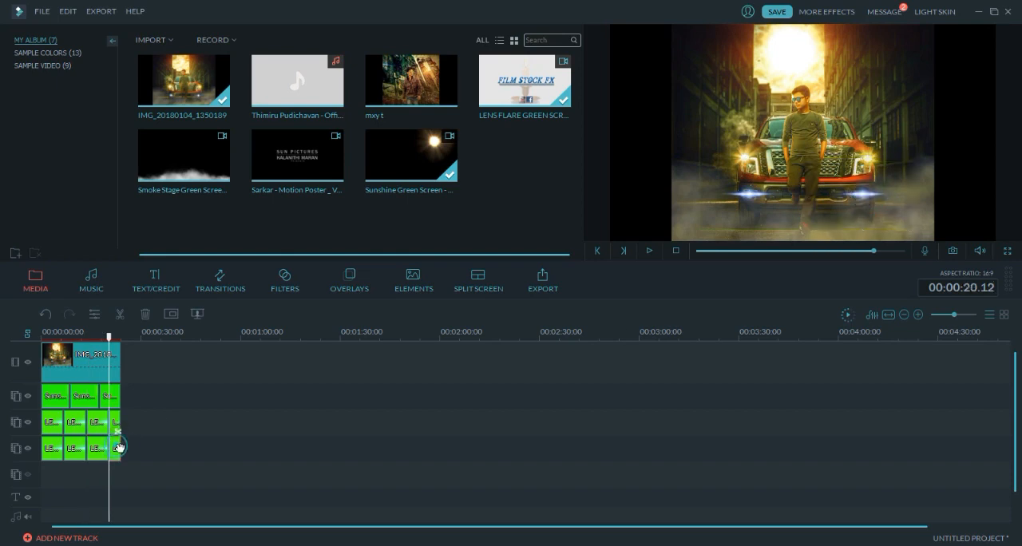
pyautogui.click(748, 196)
pyautogui.click(863, 191)
pyautogui.moveTo(862, 191); pyautogui.dragTo(862, 195)
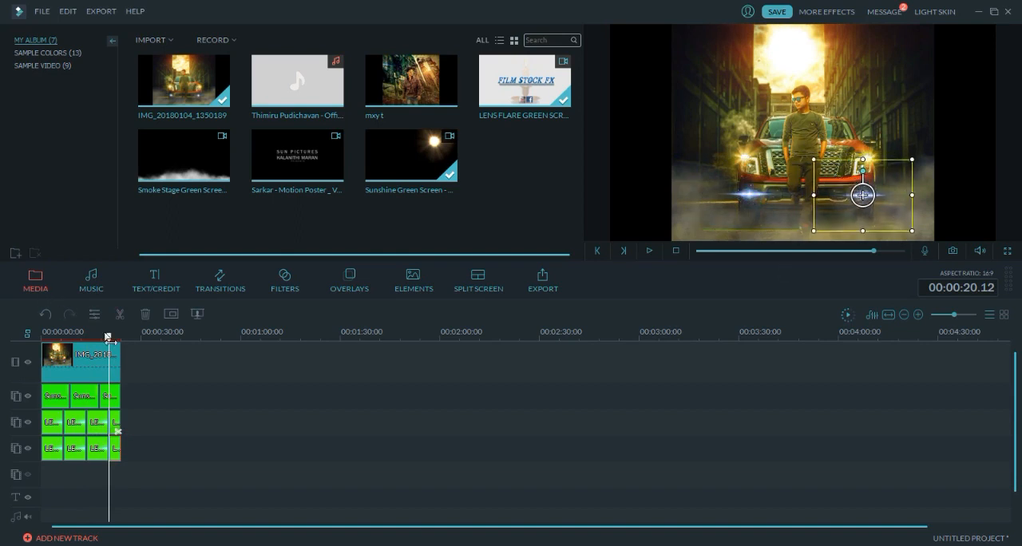
pyautogui.moveTo(108, 336); pyautogui.dragTo(13, 350)
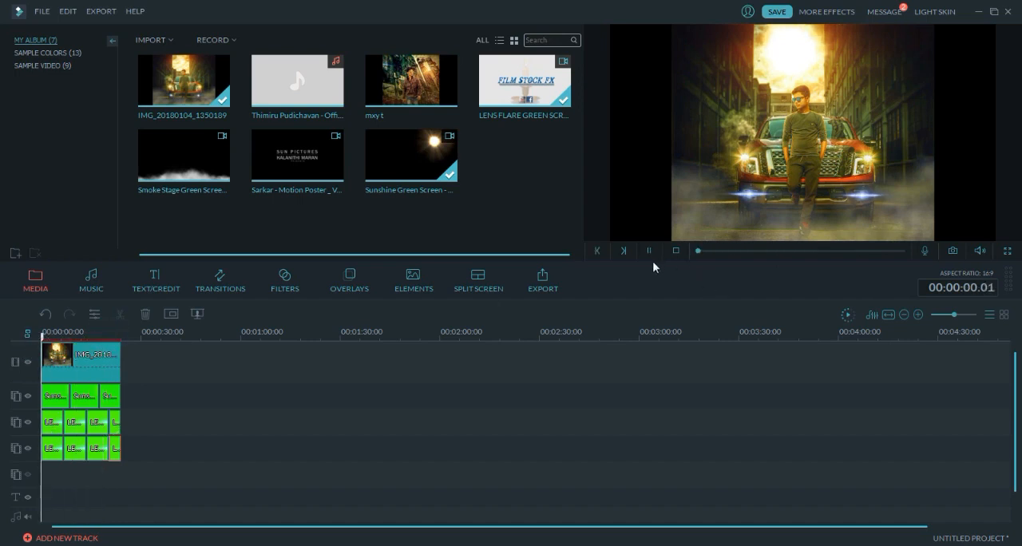
pyautogui.press('space')
# - Find the Lasers - 13 element and place it on the empty overlay track below the lens flares, starting at 00:00:00.00
pyautogui.click(395, 279)
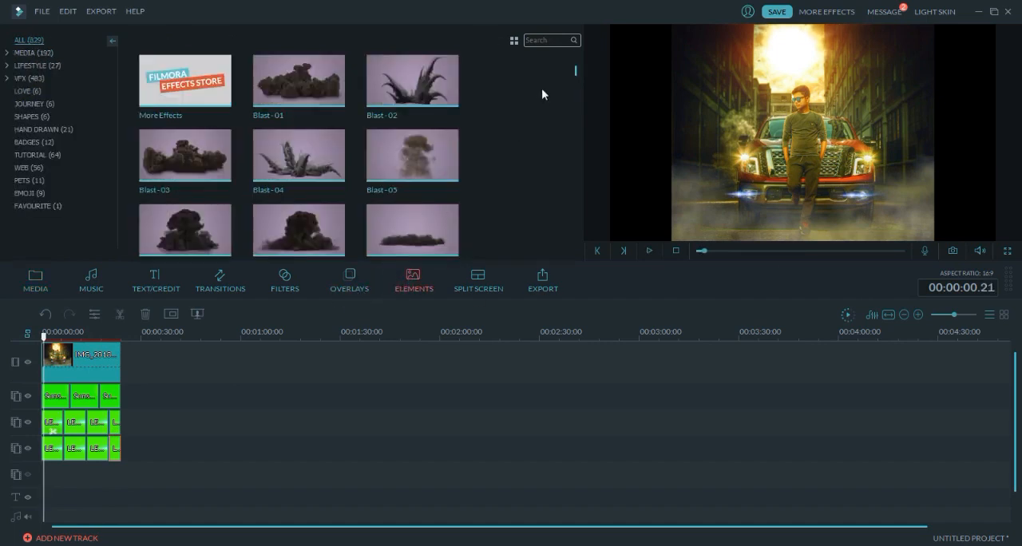
pyautogui.scroll(-5, 571, 76)
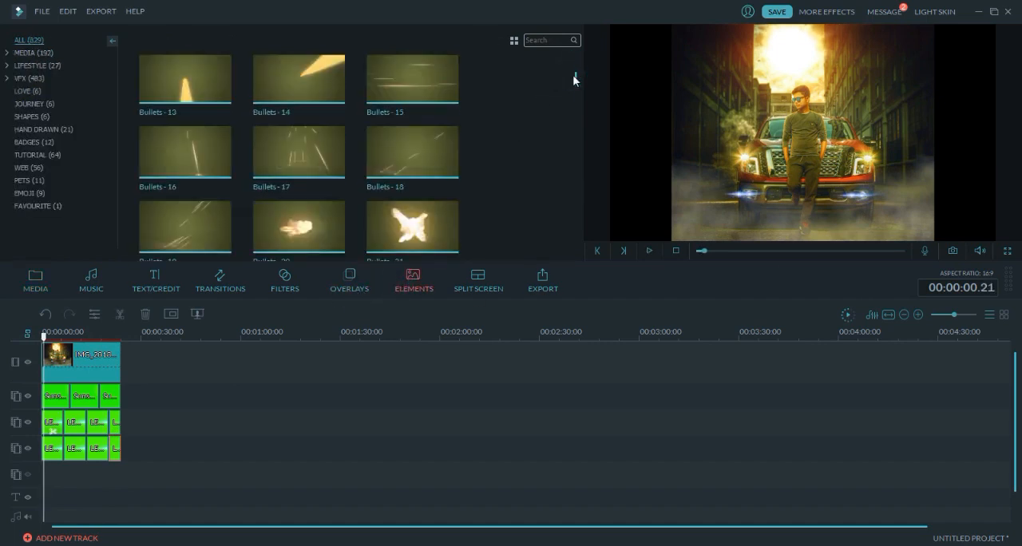
pyautogui.scroll(-5, 574, 75)
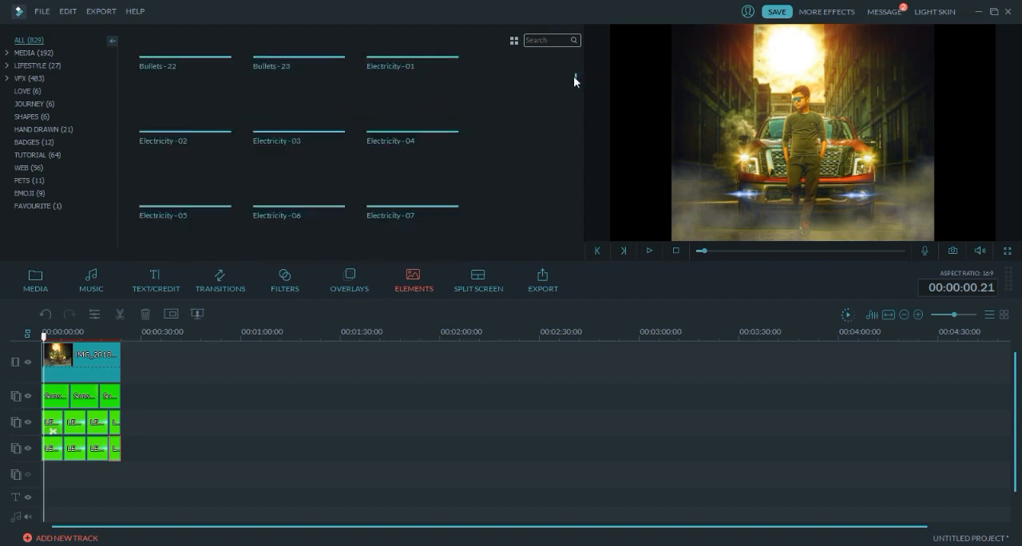
pyautogui.scroll(-3, 574, 77)
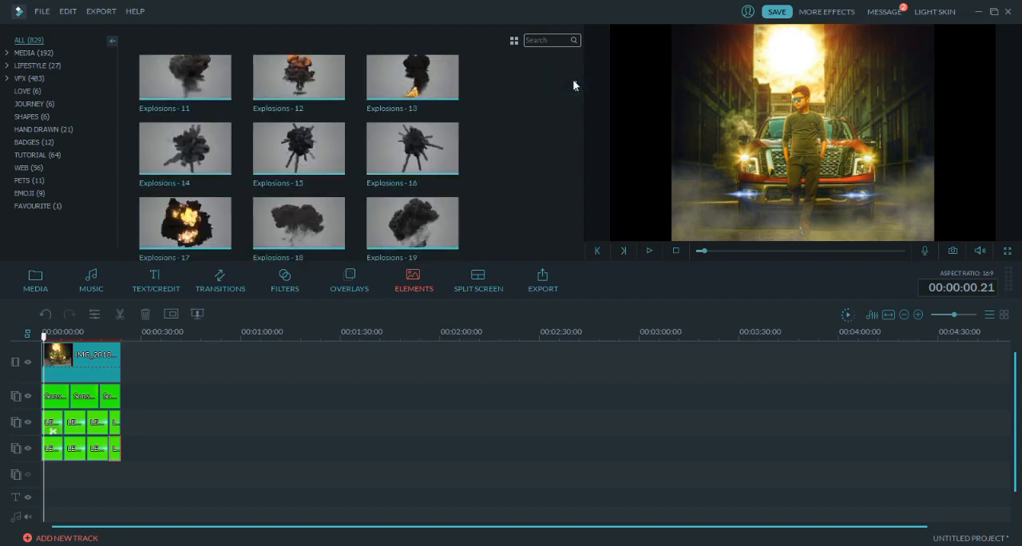
pyautogui.scroll(-2, 574, 80)
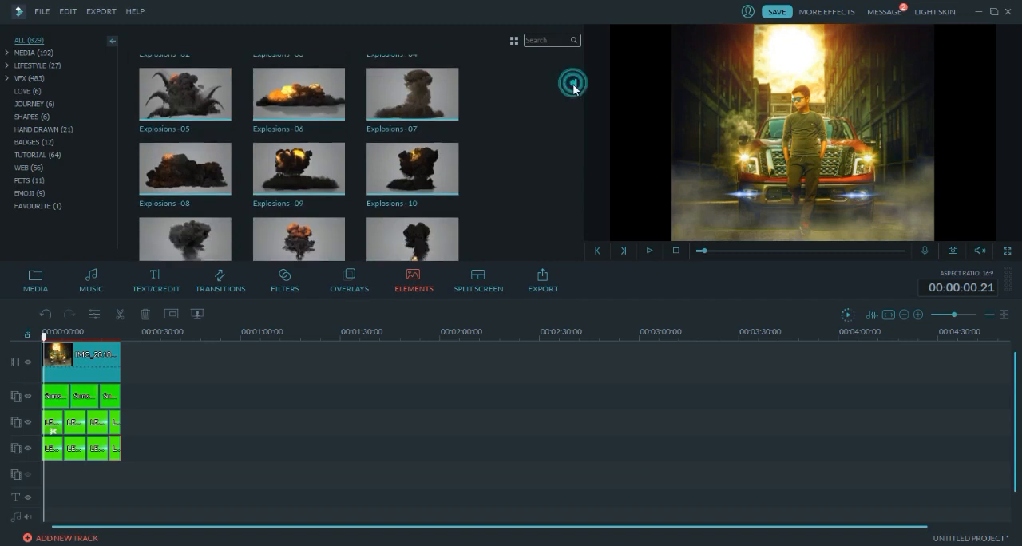
pyautogui.scroll(-4, 573, 90)
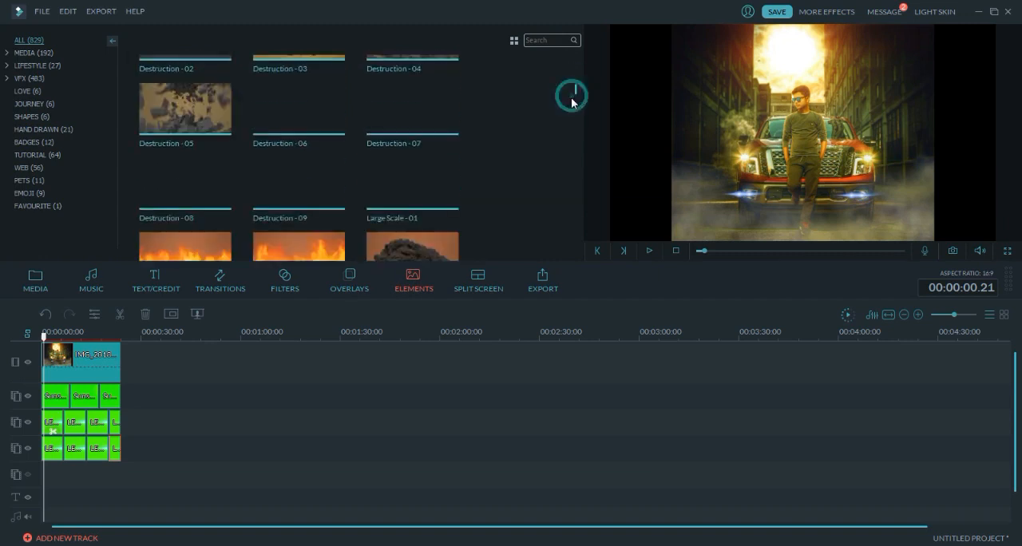
pyautogui.scroll(-3, 573, 97)
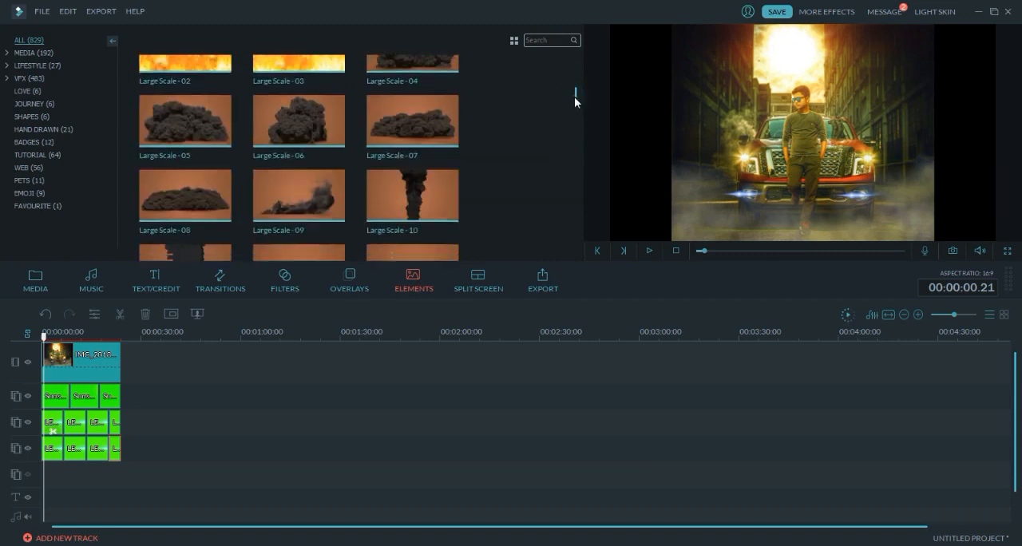
pyautogui.scroll(-5, 575, 99)
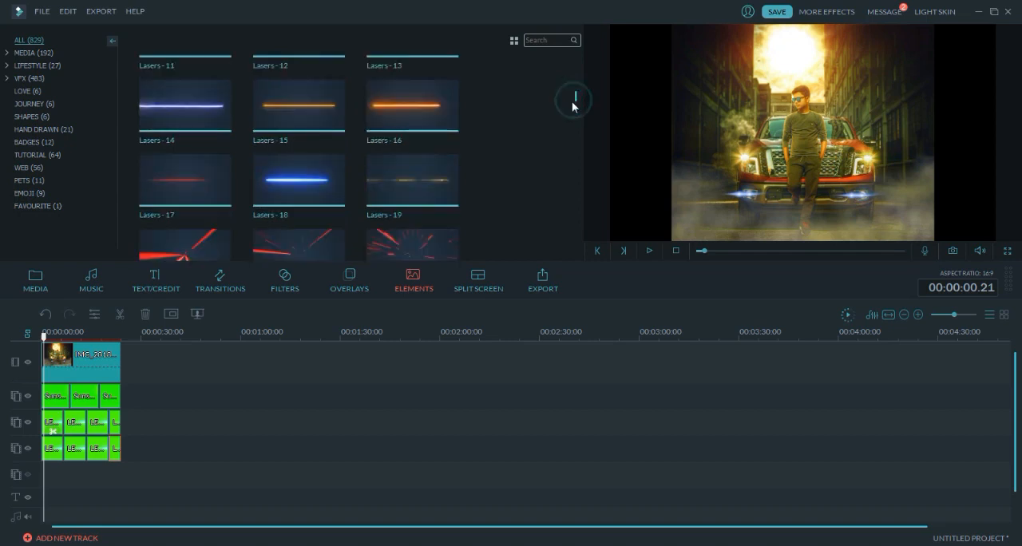
pyautogui.scroll(1, 573, 99)
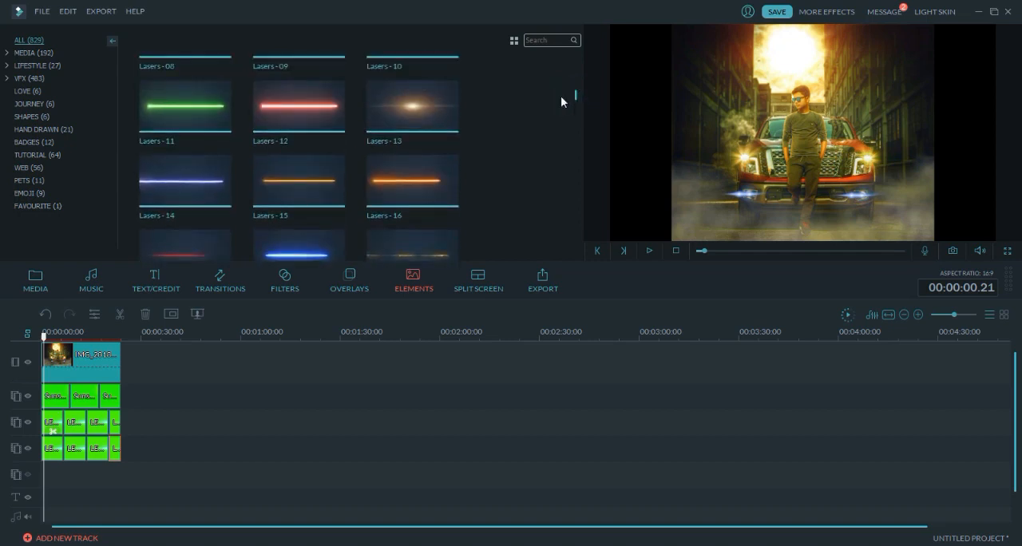
pyautogui.click(445, 114)
pyautogui.moveTo(448, 114); pyautogui.dragTo(38, 469)
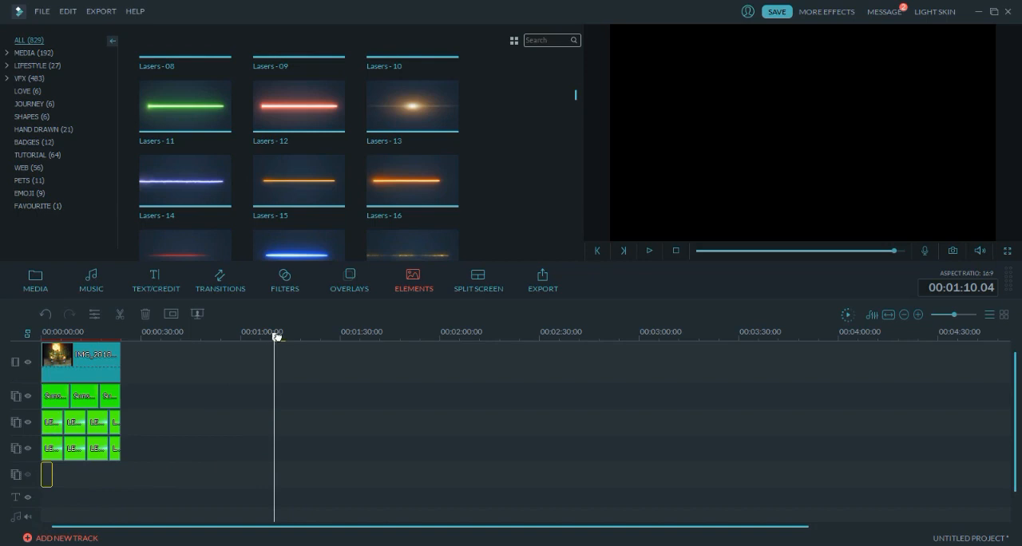
# - Cut off roughly the first second of the Lasers - 13 clip and move the remainder back to 00:00:00.00
pyautogui.press('space')
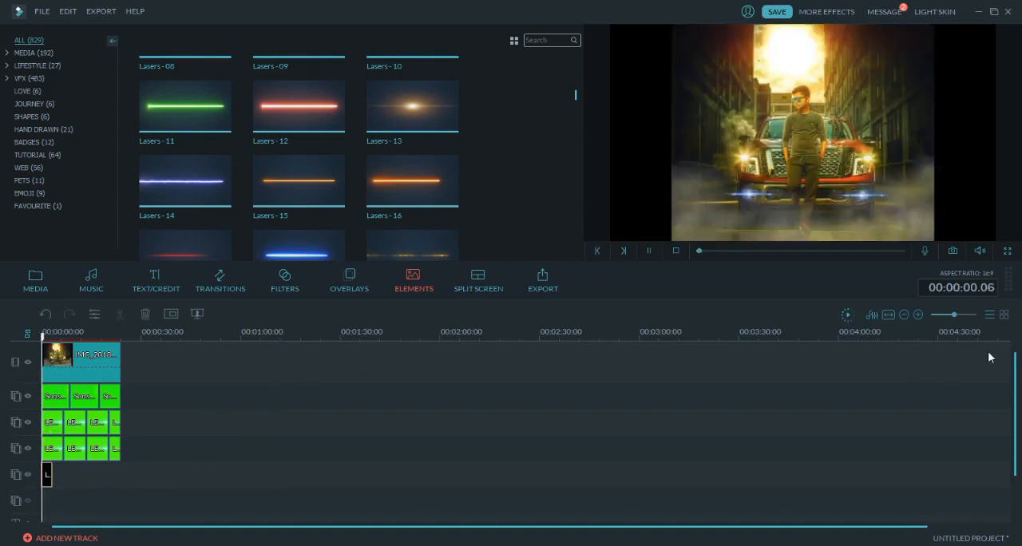
pyautogui.click(963, 314)
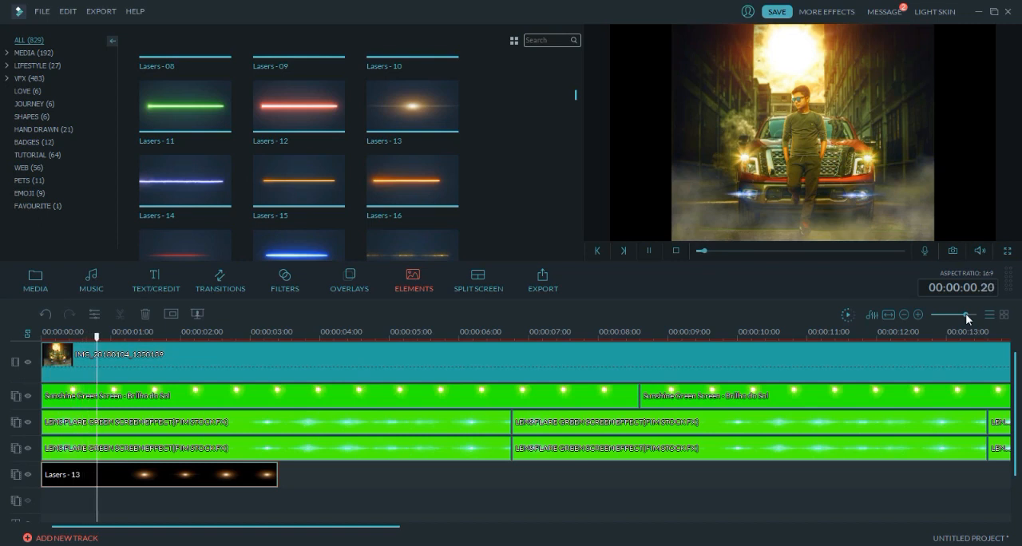
pyautogui.click(146, 476)
pyautogui.hotkey('ctrl', 'b')
pyautogui.doubleClick(91, 481)
pyautogui.press('Delete')
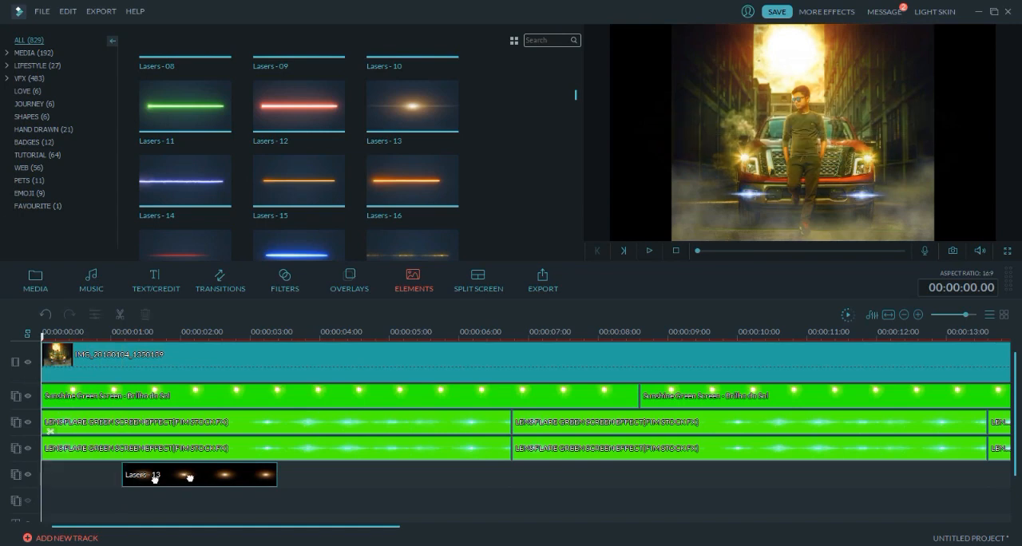
pyautogui.moveTo(190, 477); pyautogui.dragTo(87, 480)
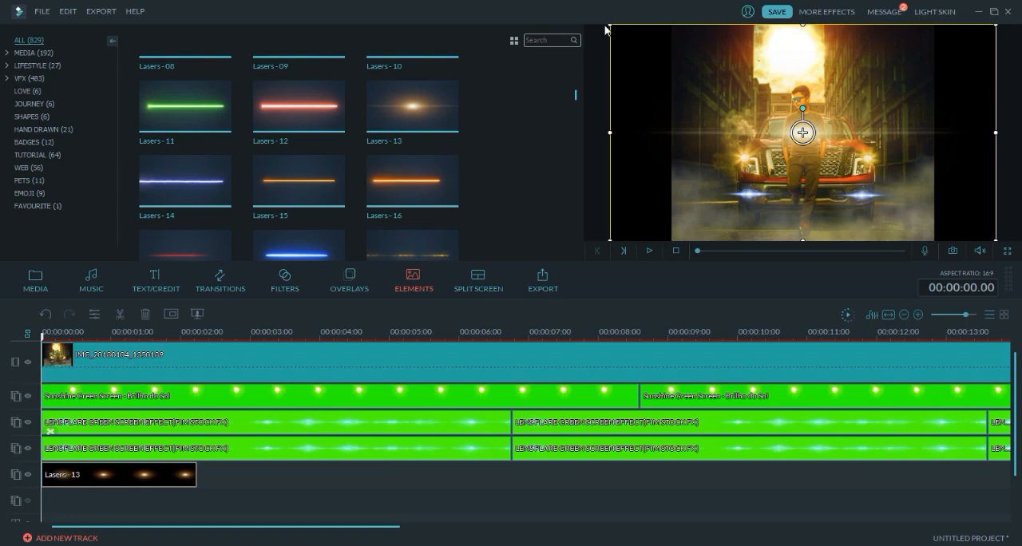
# - Shrink the Lasers - 13 overlay to about a third of the frame width and centre it on the truck's left headlight
pyautogui.moveTo(609, 25); pyautogui.dragTo(782, 121)
pyautogui.moveTo(844, 192); pyautogui.dragTo(737, 184)
pyautogui.moveTo(636, 155); pyautogui.dragTo(668, 157)
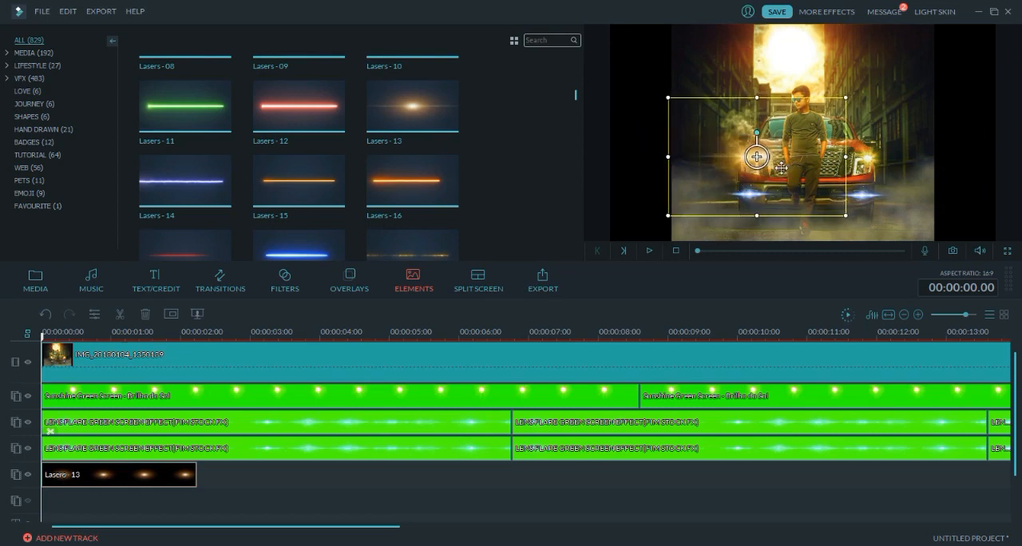
pyautogui.moveTo(781, 167); pyautogui.dragTo(772, 168)
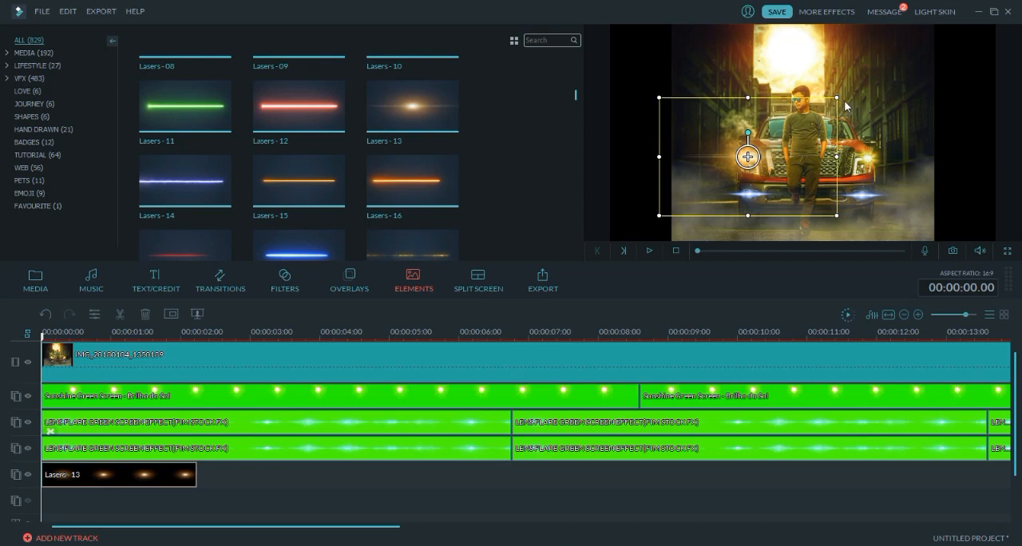
pyautogui.moveTo(836, 97); pyautogui.dragTo(787, 130)
pyautogui.moveTo(754, 195); pyautogui.dragTo(778, 179)
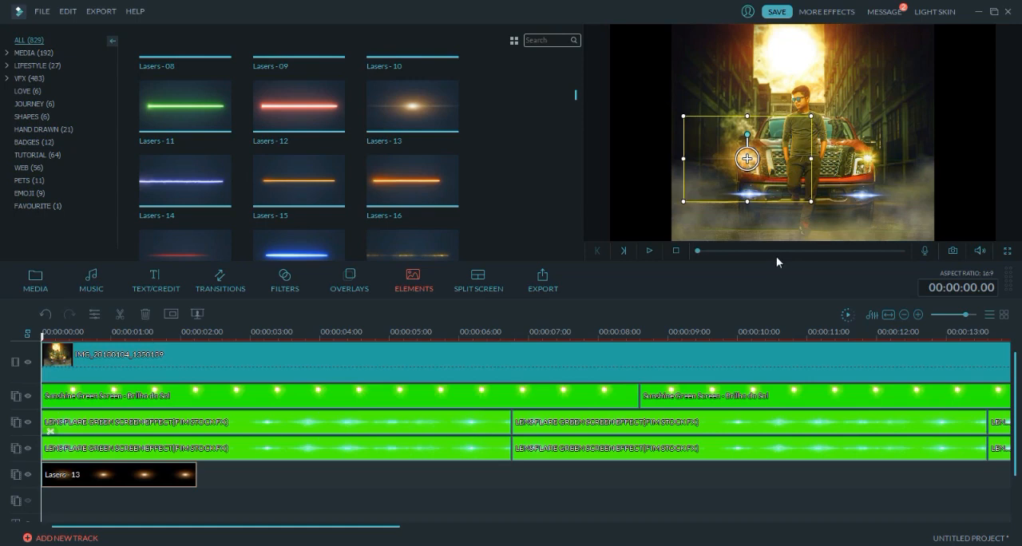
pyautogui.press('space')
# - Repeat the shortened Lasers - 13 clip end to end along its track, cutting the last copy at the photo's end
pyautogui.click(167, 484)
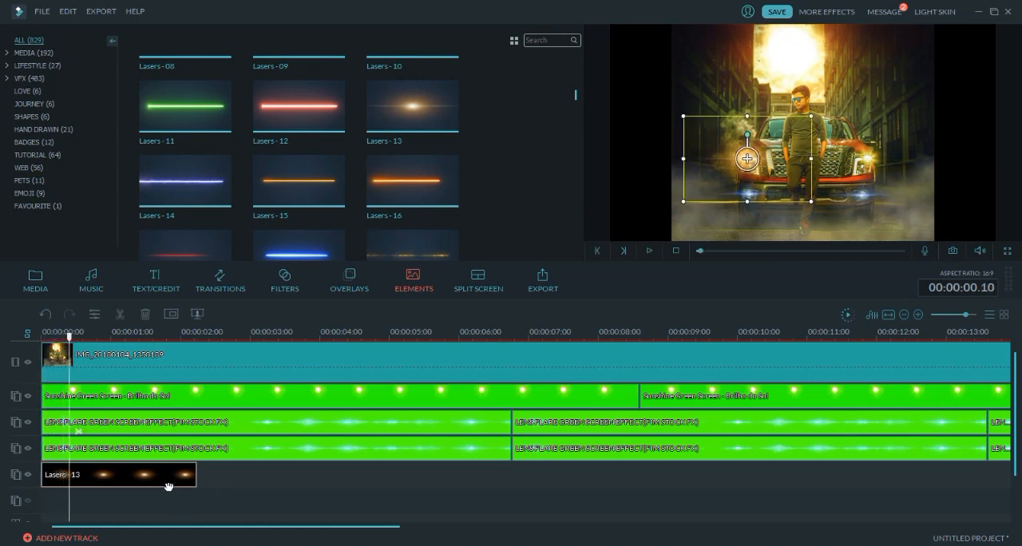
pyautogui.moveTo(971, 316); pyautogui.dragTo(959, 321)
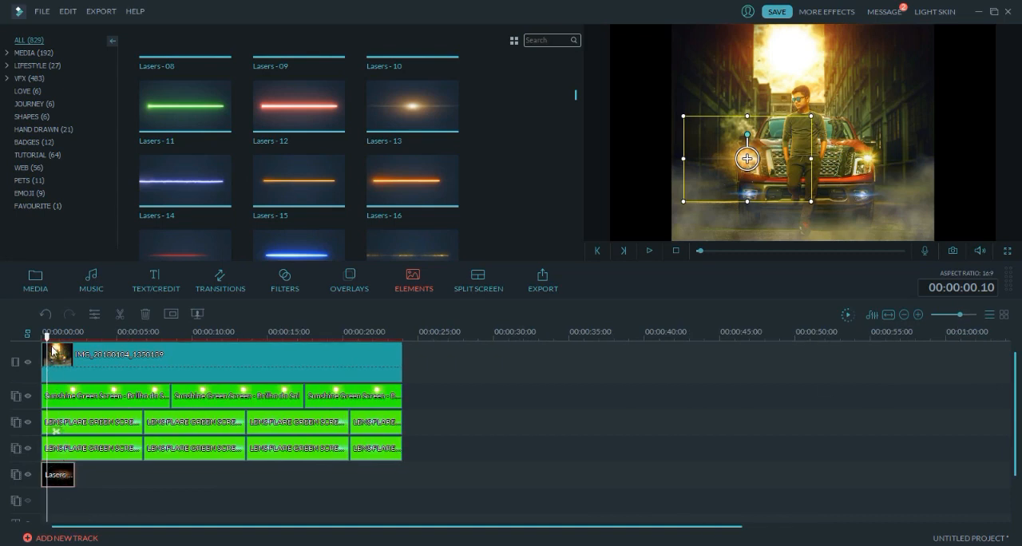
pyautogui.moveTo(52, 339); pyautogui.dragTo(276, 339)
pyautogui.hotkey('ctrl', 'v')
pyautogui.hotkey('ctrl', 'v')
pyautogui.hotkey('ctrl', 'v')
pyautogui.hotkey('ctrl', 'v')
pyautogui.hotkey('ctrl', 'v')
pyautogui.hotkey('ctrl', 'v')
pyautogui.hotkey('ctrl', 'v')
pyautogui.moveTo(275, 335); pyautogui.dragTo(402, 337)
pyautogui.hotkey('ctrl', 'v')
pyautogui.hotkey('ctrl', 'v')
pyautogui.hotkey('ctrl', 'v')
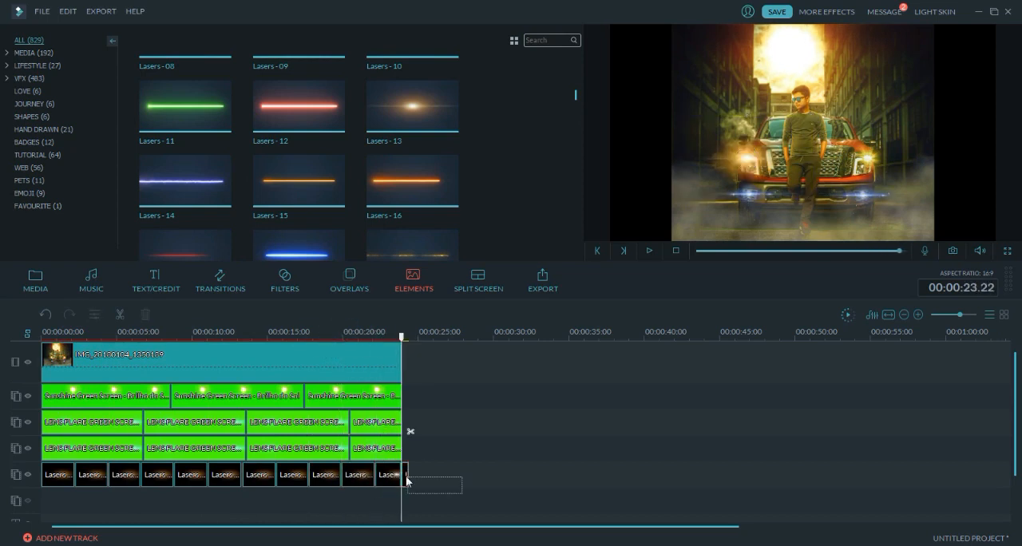
pyautogui.click(335, 475)
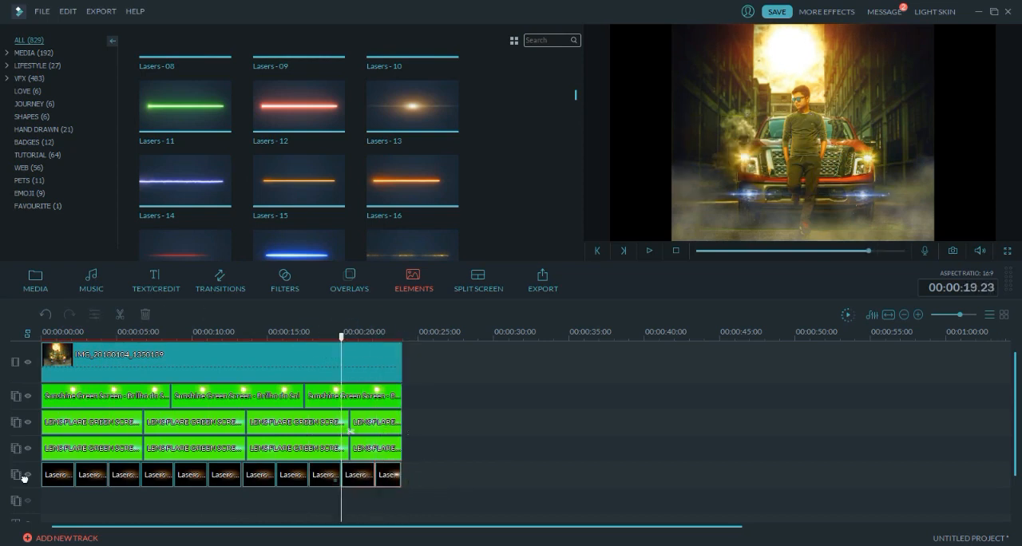
pyautogui.press('Delete')
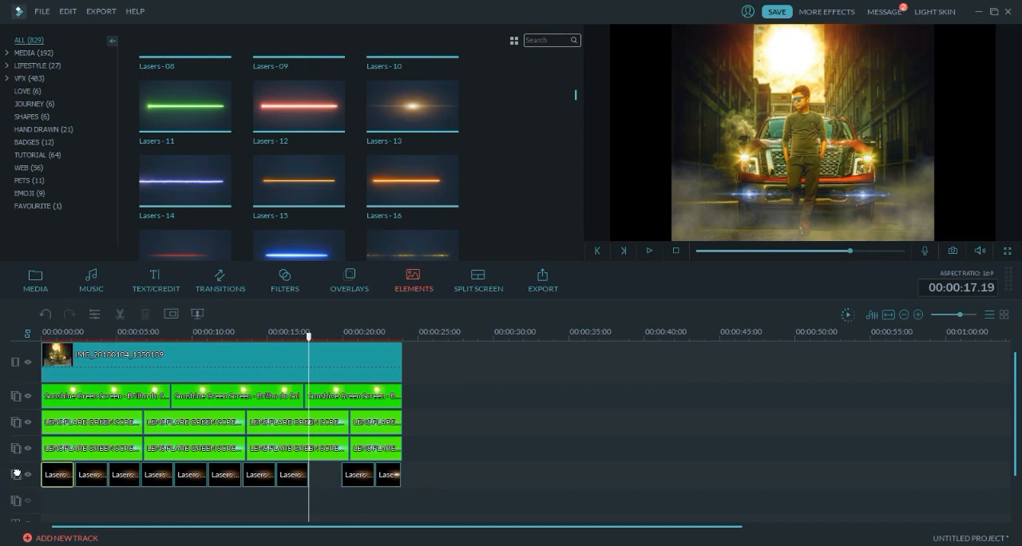
pyautogui.press('Home')
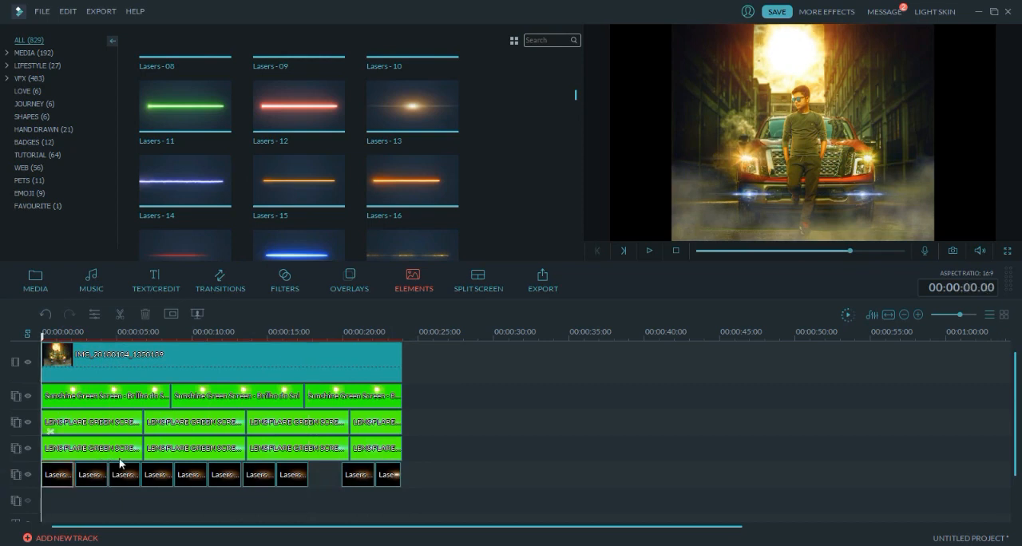
pyautogui.hotkey('ctrl', 'z')
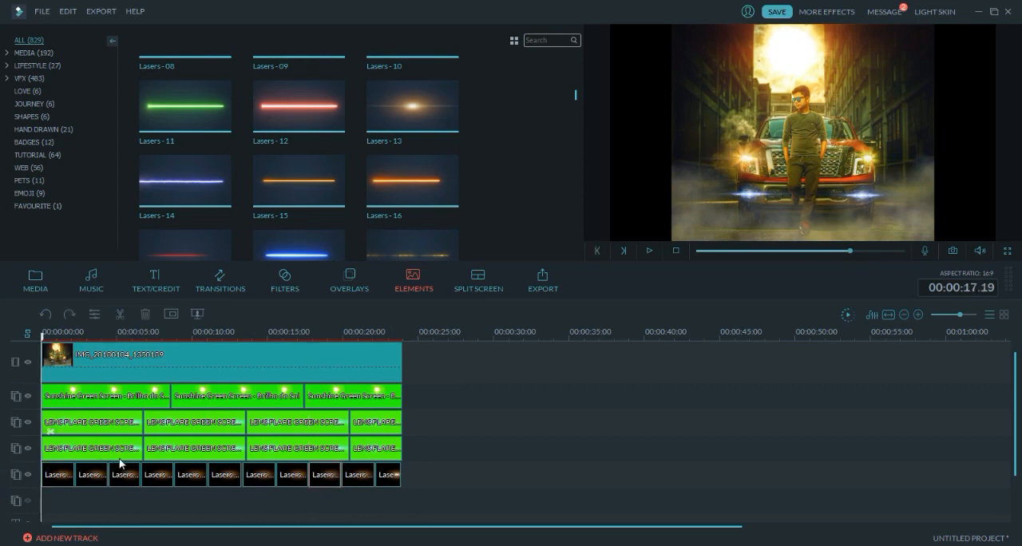
# - Copy all eleven Lasers - 13 clips, paste them at 00:00:24.00, and move the copies onto the next overlay track from 00:00:00.00
pyautogui.moveTo(483, 483); pyautogui.dragTo(35, 484)
pyautogui.press('Home')
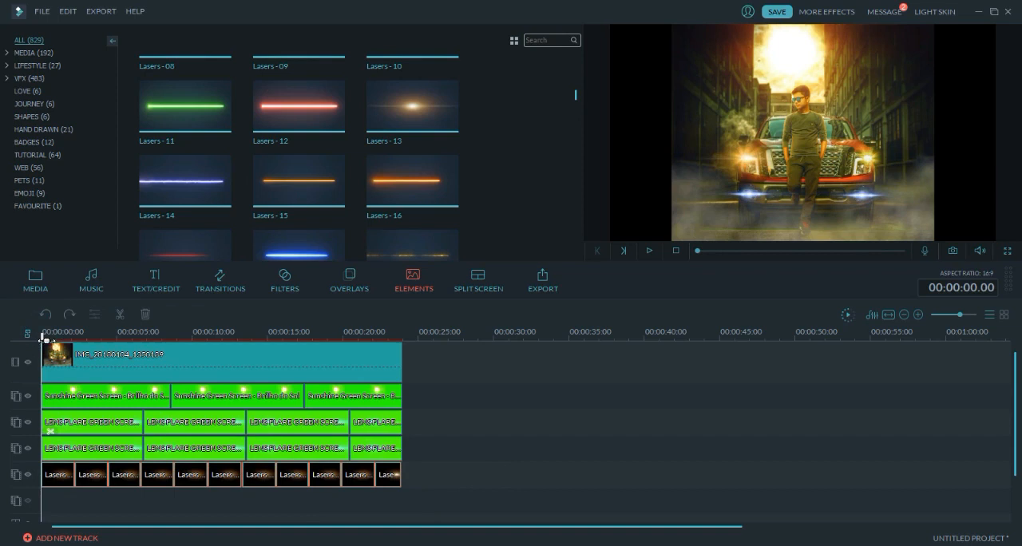
pyautogui.moveTo(44, 339); pyautogui.dragTo(409, 342)
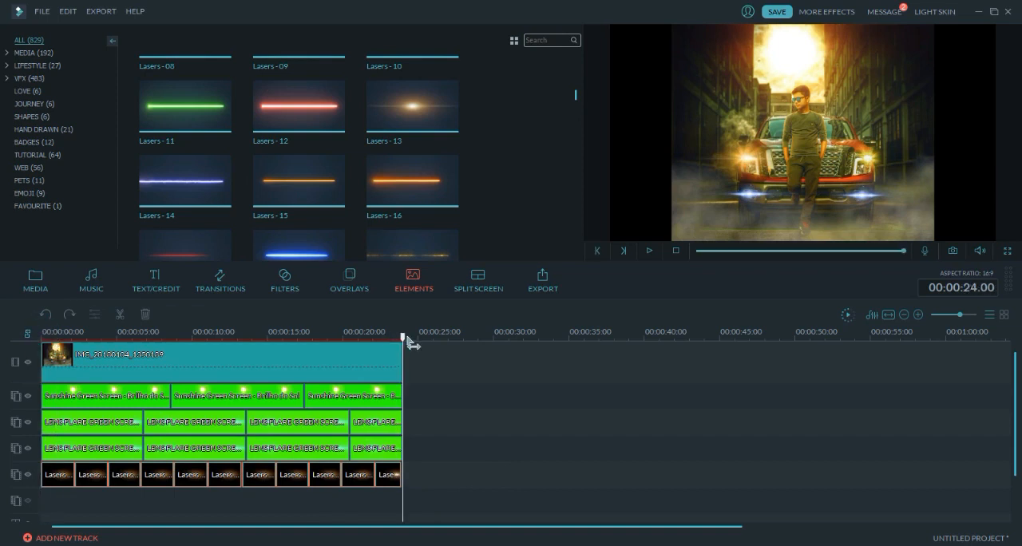
pyautogui.hotkey('ctrl', 'v')
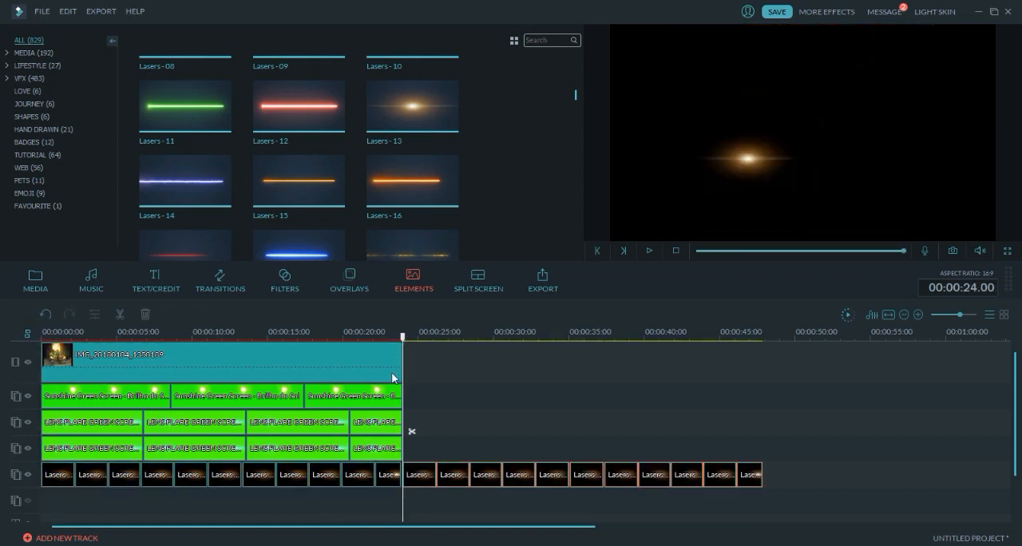
pyautogui.moveTo(956, 310); pyautogui.dragTo(953, 313)
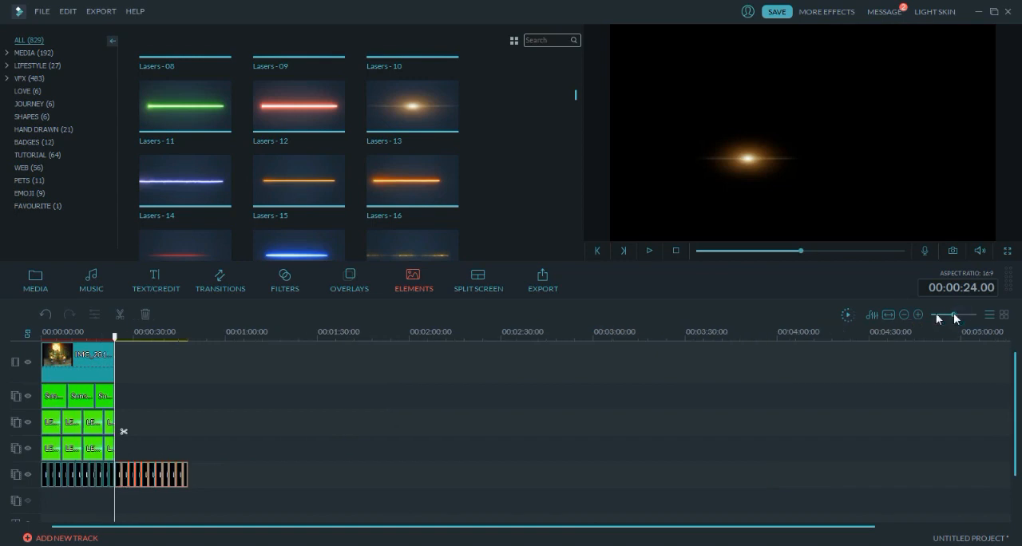
pyautogui.moveTo(166, 479); pyautogui.dragTo(92, 496)
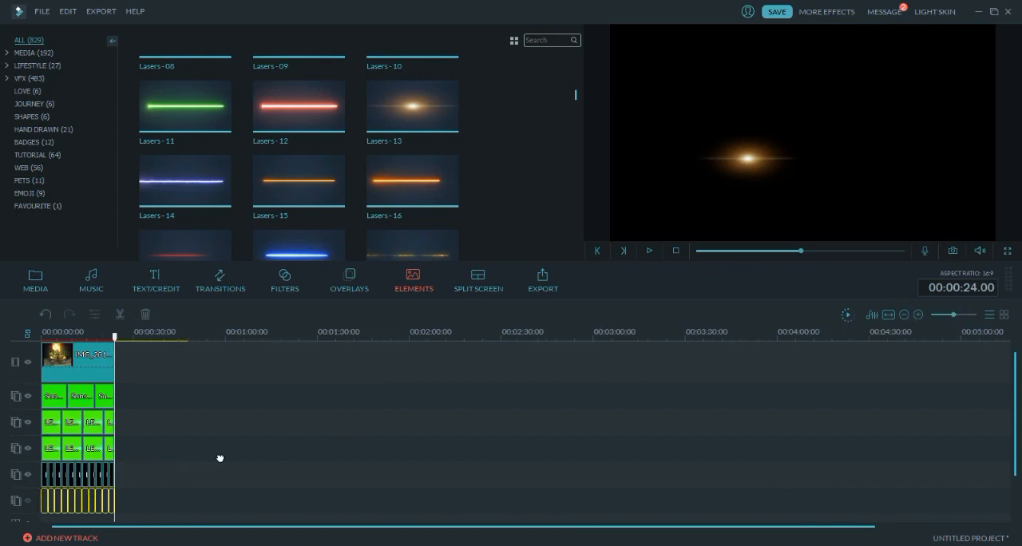
# - Move each of the eleven copied Lasers - 13 clips in the preview onto the truck's right headlight
pyautogui.click(955, 314)
pyautogui.moveTo(956, 314); pyautogui.dragTo(961, 316)
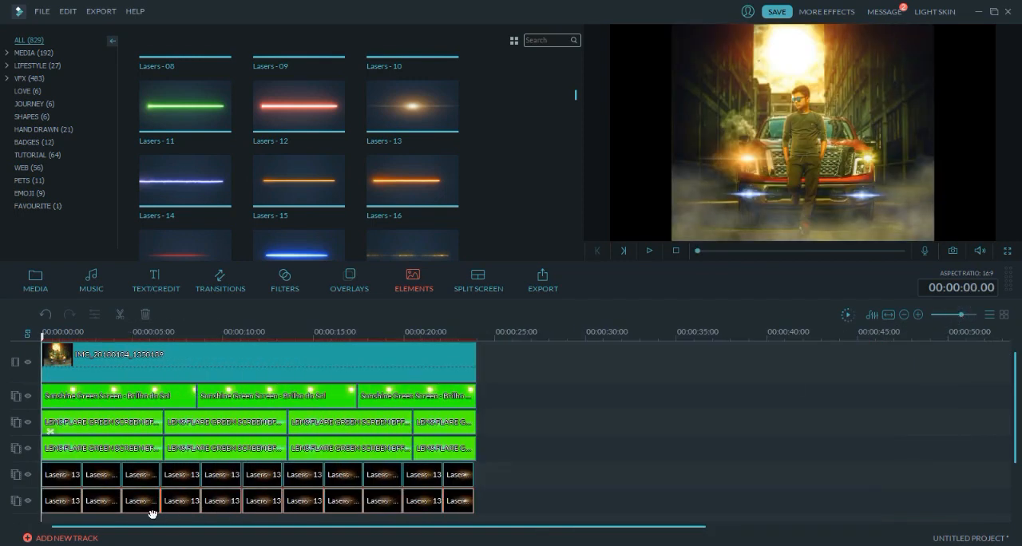
pyautogui.click(57, 496)
pyautogui.moveTo(773, 164); pyautogui.dragTo(903, 163)
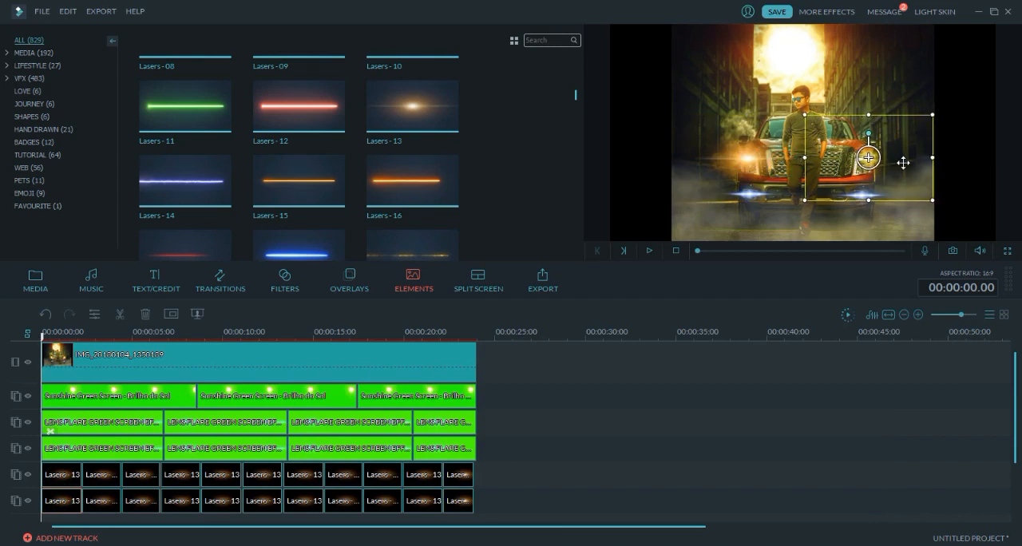
pyautogui.click(81, 500)
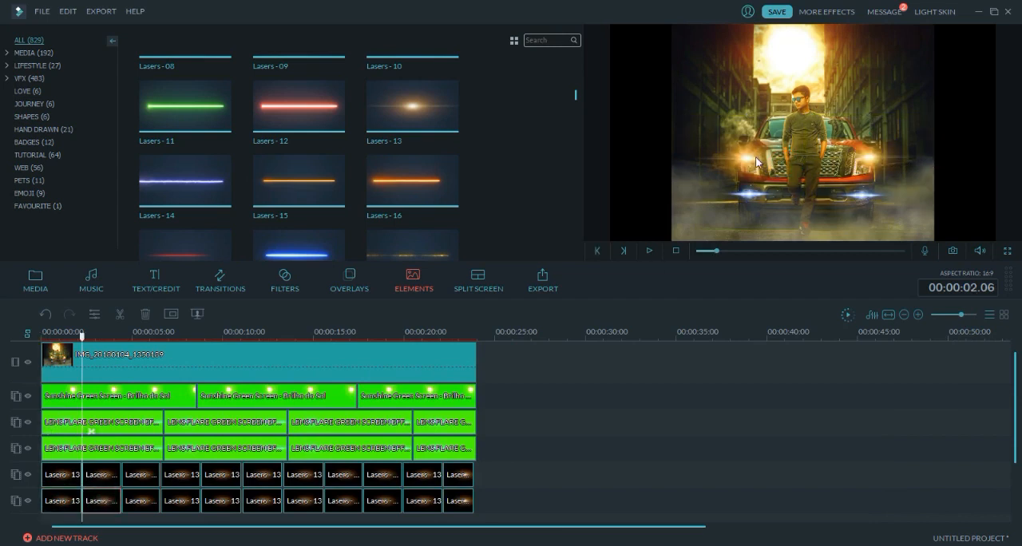
pyautogui.moveTo(867, 154); pyautogui.dragTo(863, 158)
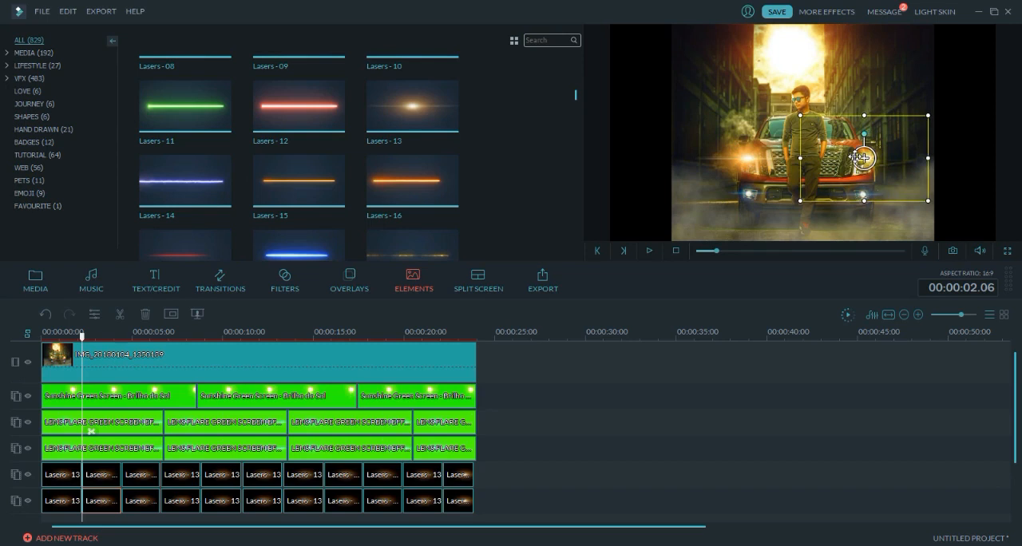
pyautogui.click(122, 501)
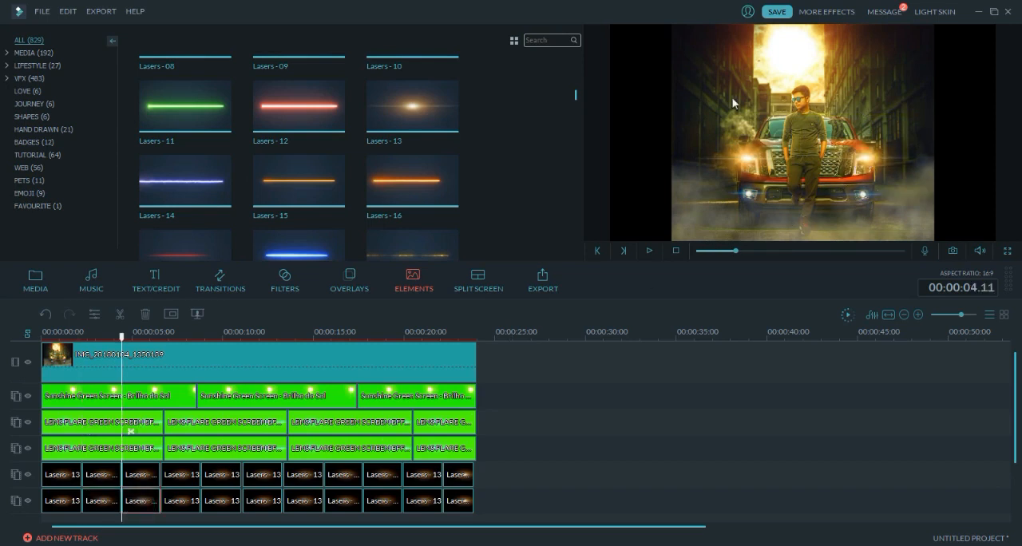
pyautogui.moveTo(763, 159); pyautogui.dragTo(873, 157)
pyautogui.click(180, 502)
pyautogui.moveTo(751, 159); pyautogui.dragTo(873, 158)
pyautogui.click(220, 503)
pyautogui.click(260, 504)
pyautogui.click(301, 503)
pyautogui.moveTo(751, 159); pyautogui.dragTo(869, 158)
pyautogui.click(343, 504)
pyautogui.click(382, 504)
pyautogui.click(422, 503)
pyautogui.click(459, 504)
pyautogui.moveTo(737, 161); pyautogui.dragTo(869, 158)
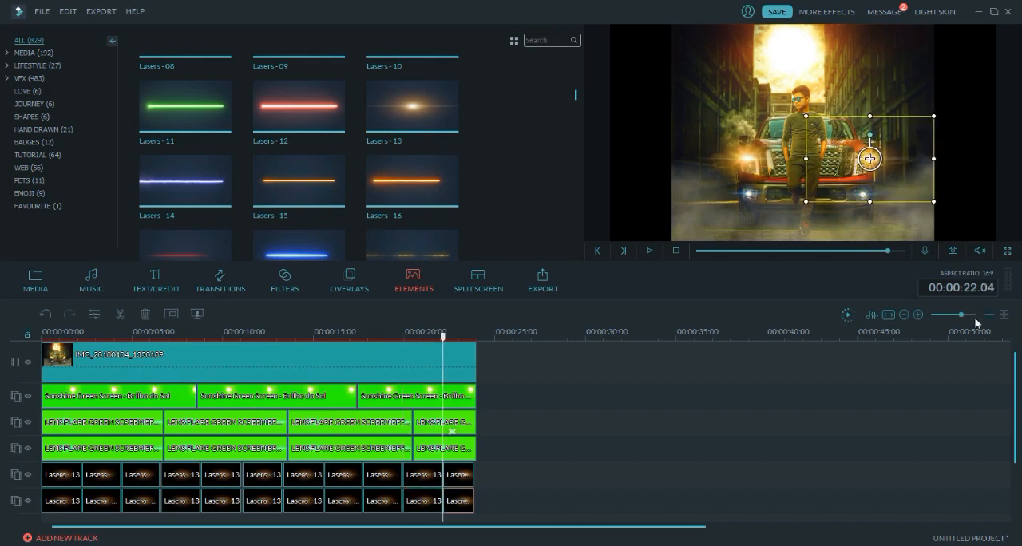
# - Add the Smoke Stage Green Screen clip to the overlay track below the Lasers clips, starting at 00:00:00.00
pyautogui.moveTo(960, 315); pyautogui.dragTo(957, 316)
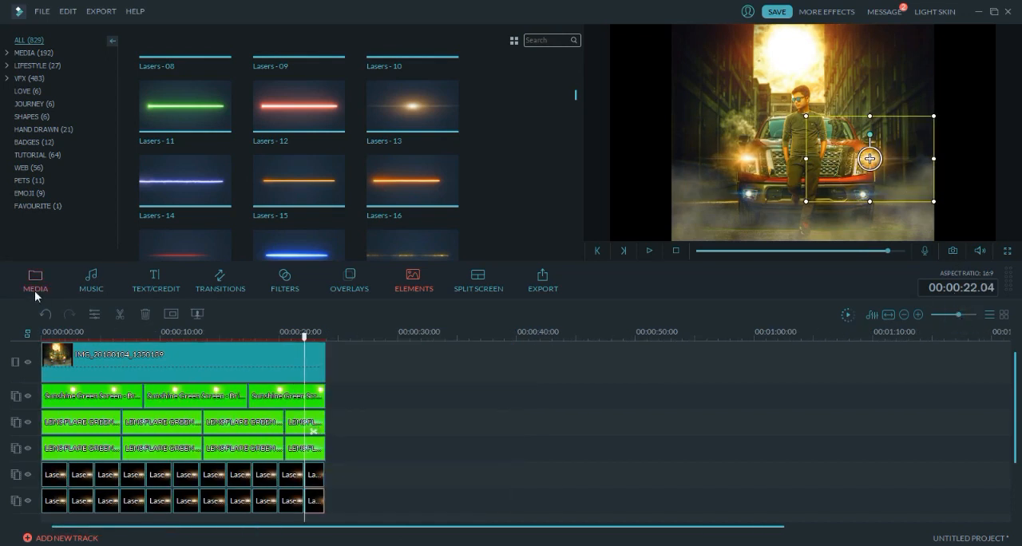
pyautogui.click(34, 292)
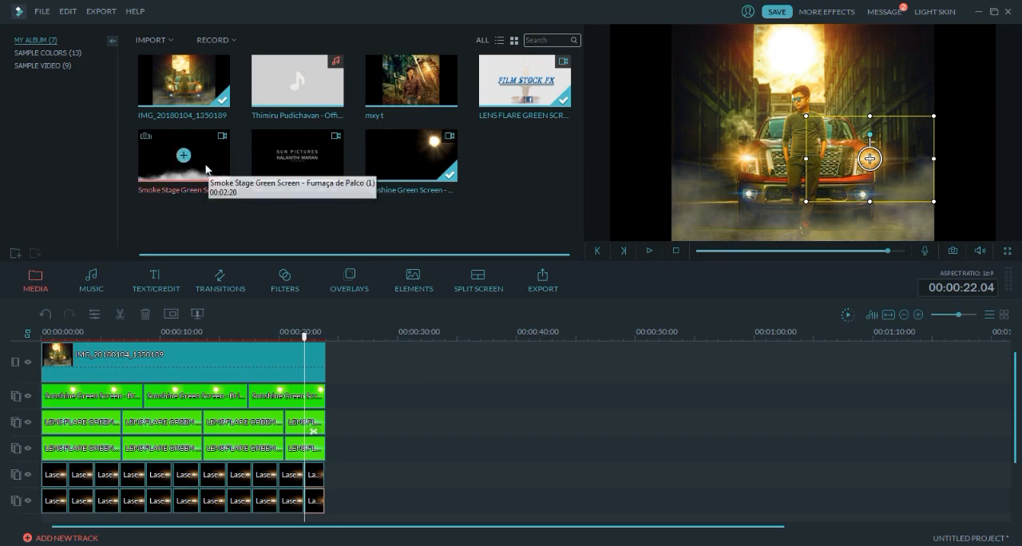
pyautogui.moveTo(201, 161); pyautogui.dragTo(51, 504)
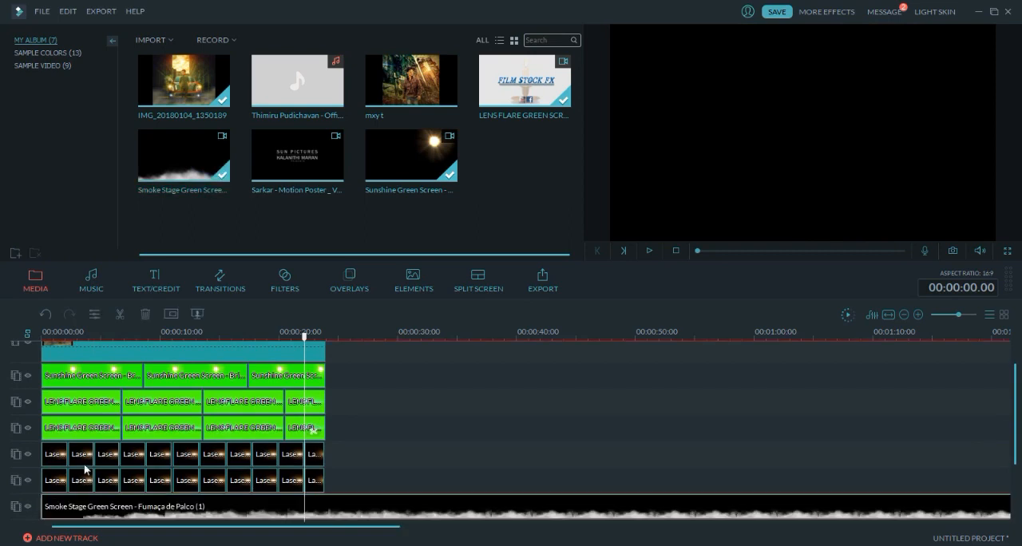
pyautogui.moveTo(958, 315); pyautogui.dragTo(956, 317)
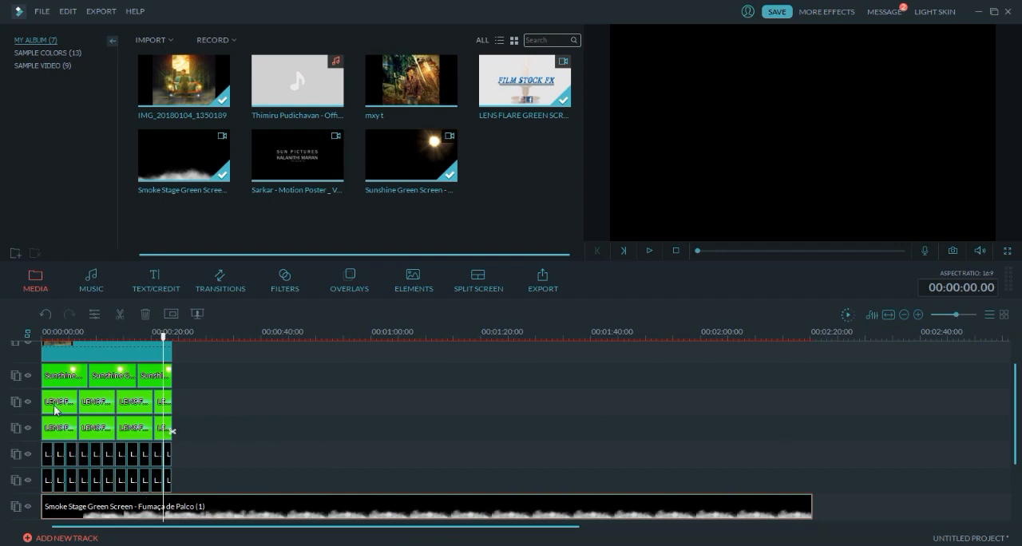
# - Split the smoke clip at 00:01:14.16, delete its black-background part, and move the green-background part to the timeline's start
pyautogui.moveTo(165, 349); pyautogui.dragTo(453, 386)
pyautogui.click(434, 513)
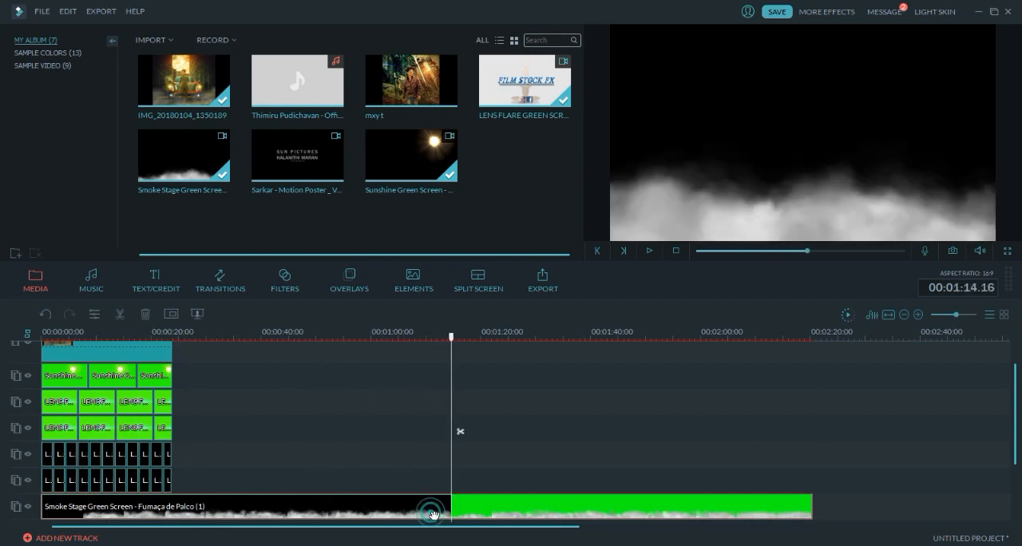
pyautogui.hotkey('ctrl', 'b')
pyautogui.press('Home')
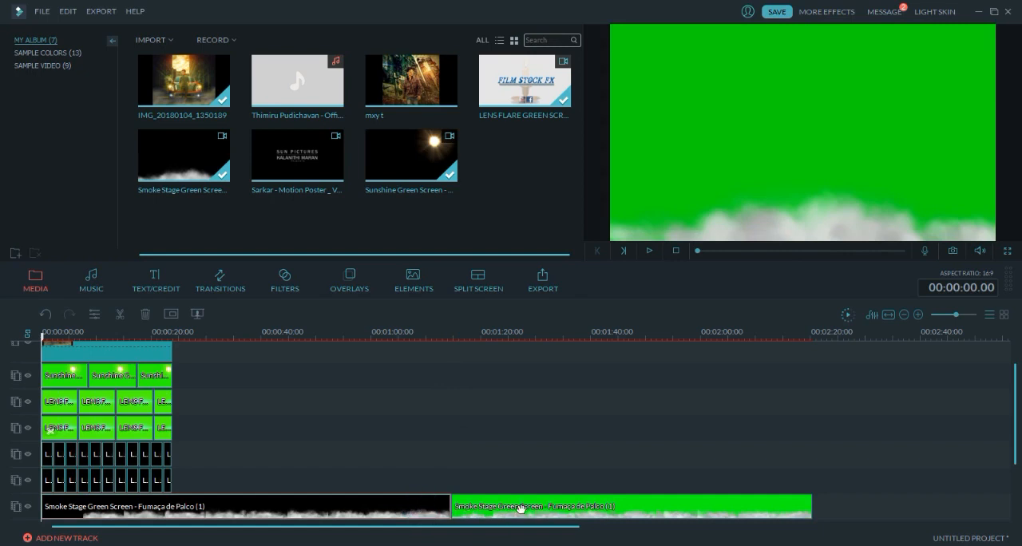
pyautogui.press('Delete')
pyautogui.moveTo(513, 507); pyautogui.dragTo(11, 496)
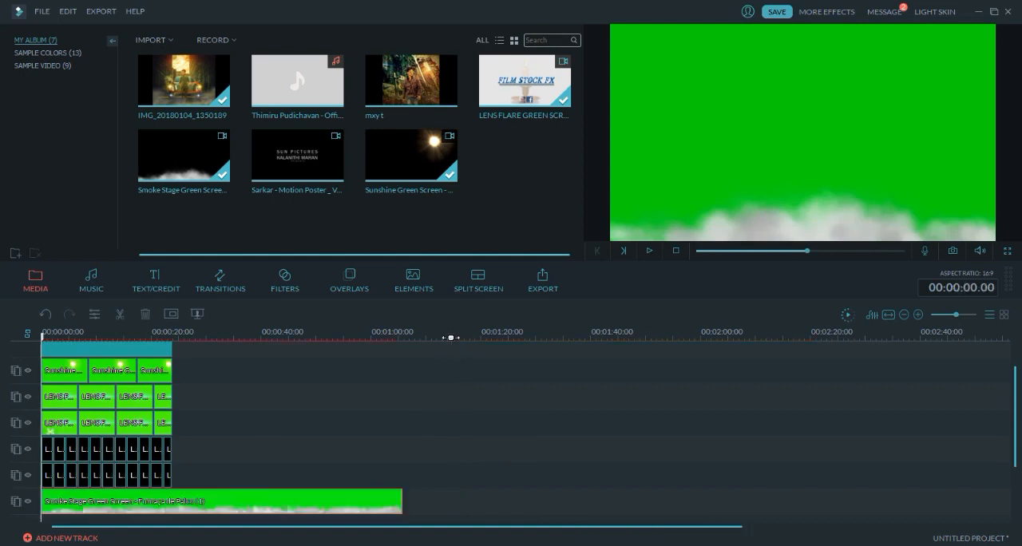
# - Preview the green smoke clip, cut off its first part up to 00:00:07.20, and move the remainder back to the timeline's start
pyautogui.press('space')
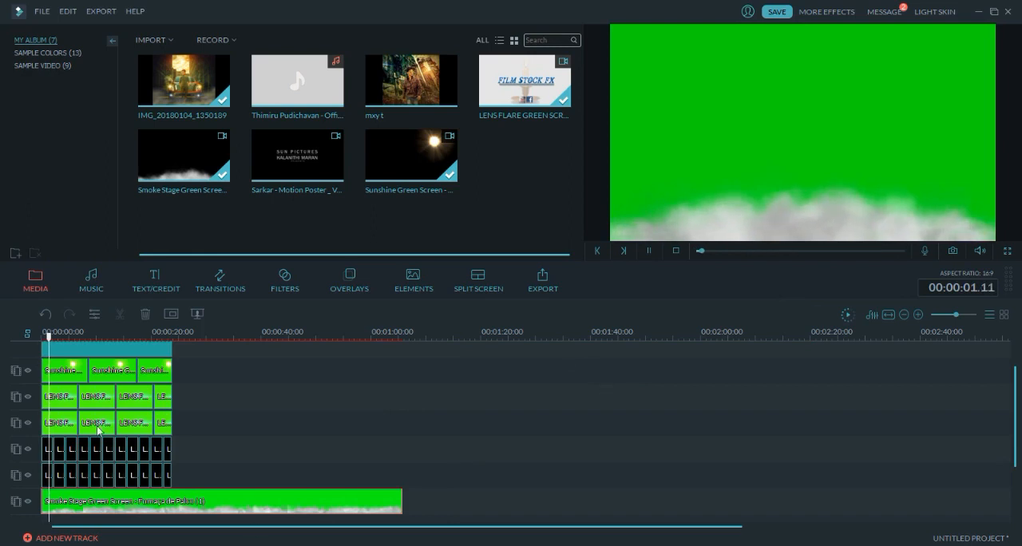
pyautogui.moveTo(52, 339); pyautogui.dragTo(78, 341)
pyautogui.press('space')
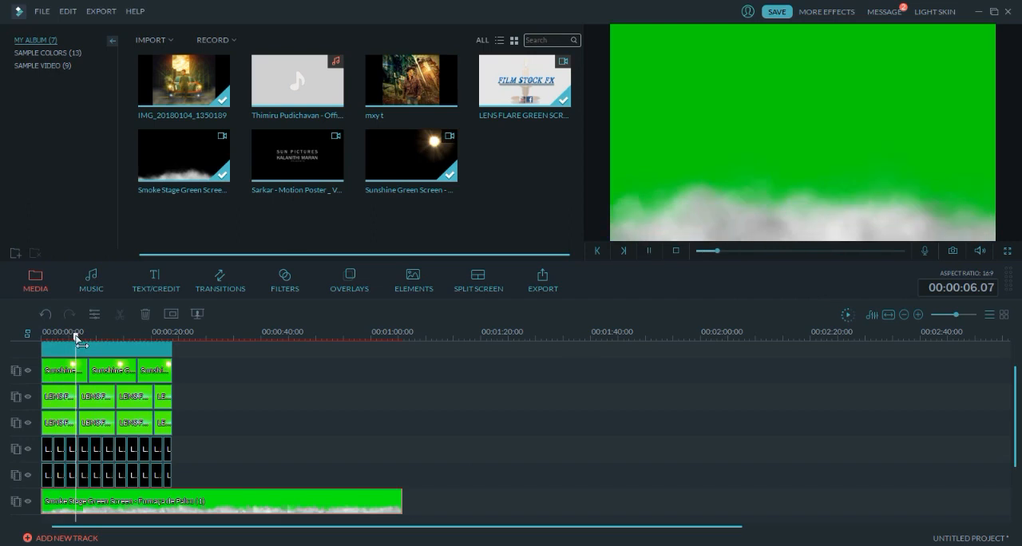
pyautogui.moveTo(79, 341); pyautogui.dragTo(112, 346)
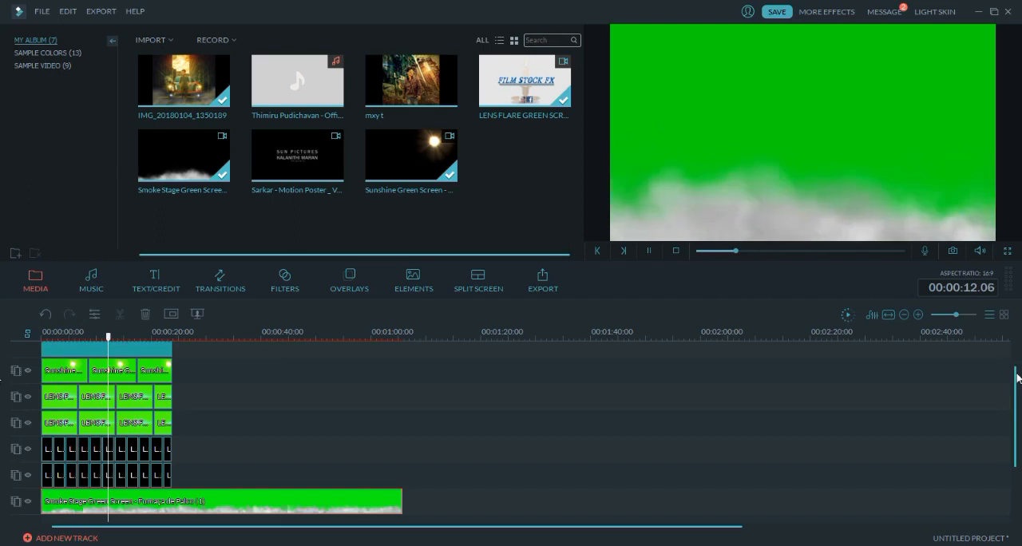
pyautogui.press('space')
pyautogui.moveTo(110, 339); pyautogui.dragTo(84, 340)
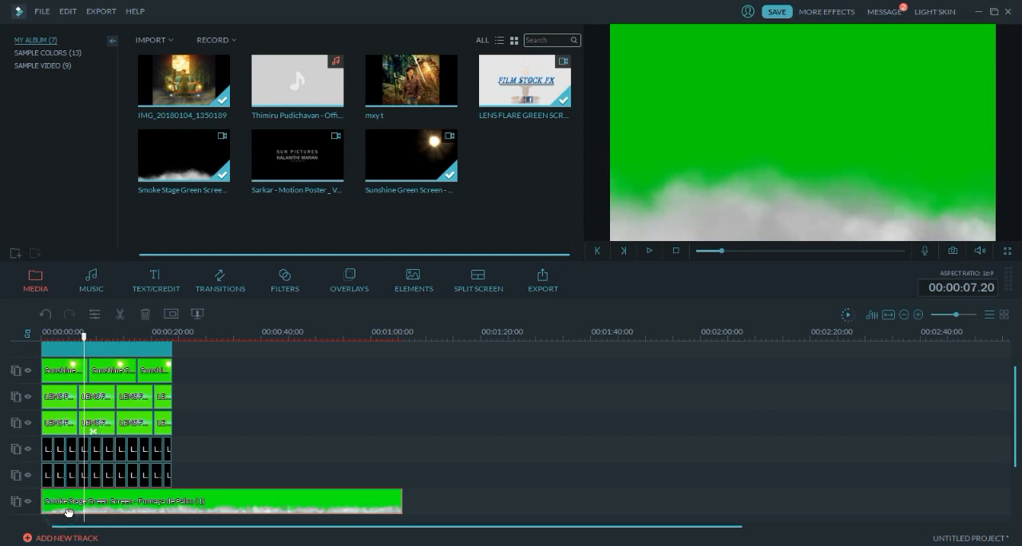
pyautogui.hotkey('ctrl', 'b')
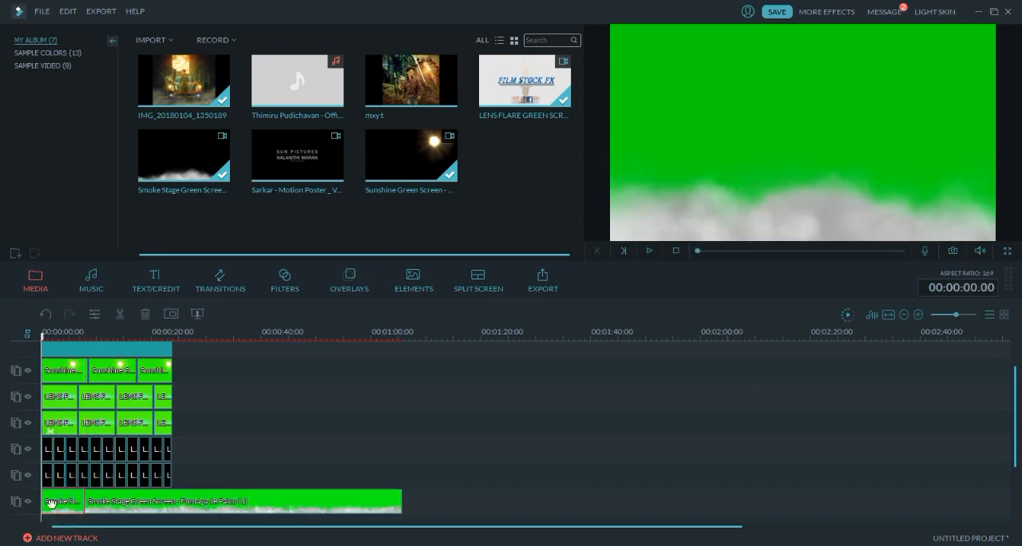
pyautogui.press('Delete')
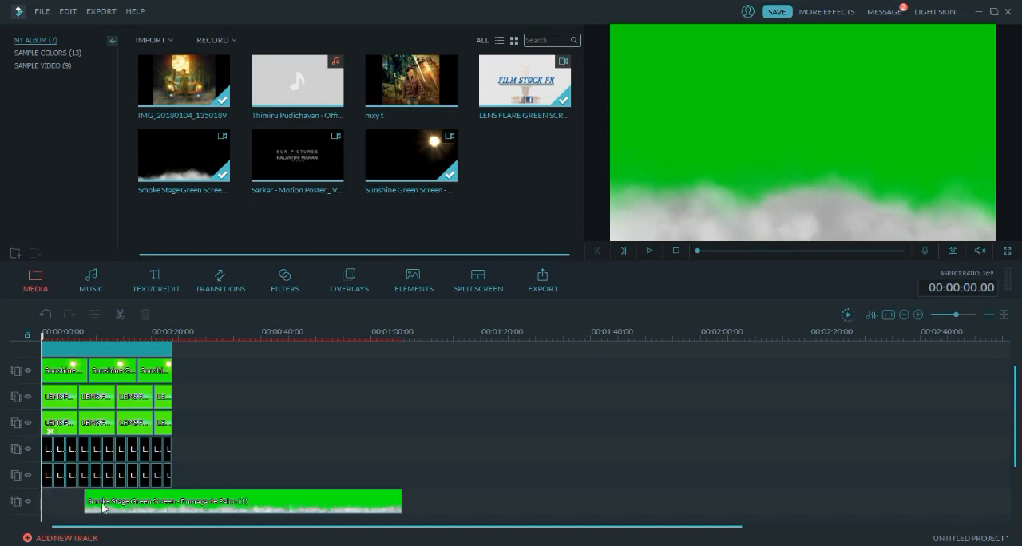
pyautogui.moveTo(106, 508); pyautogui.dragTo(46, 505)
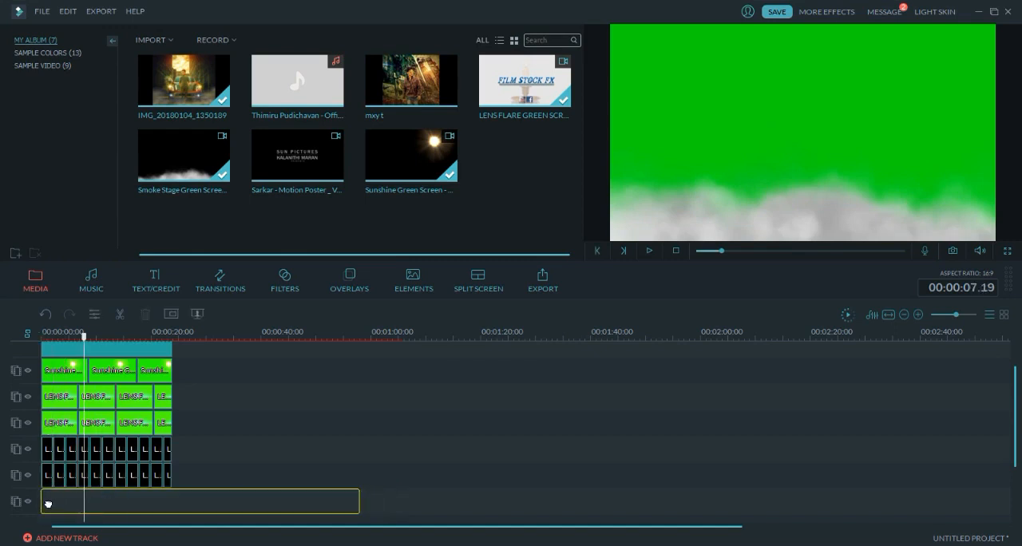
# - Apply the Chroma Key effect to the smoke clip, keying out its green background, and preview it
pyautogui.click(197, 314)
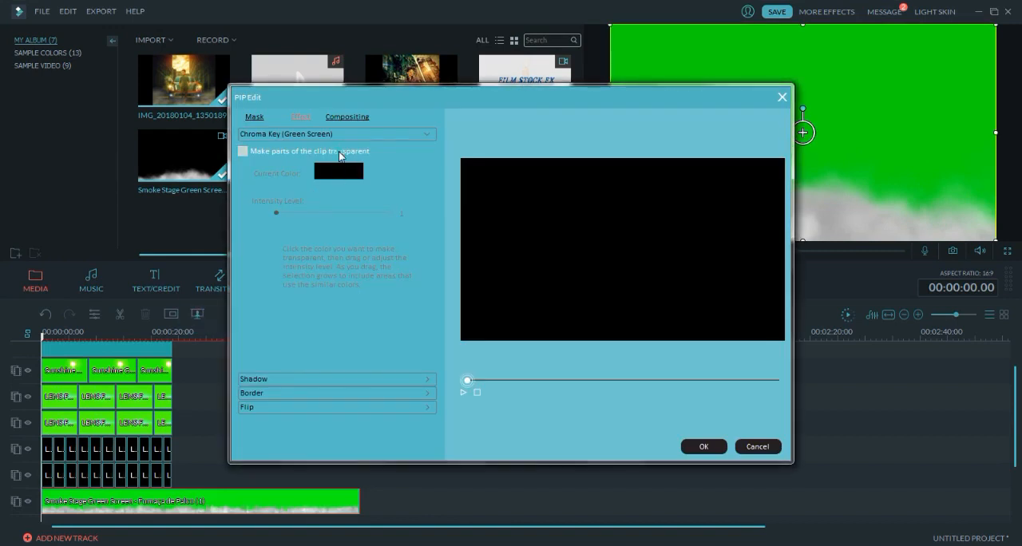
pyautogui.click(597, 228)
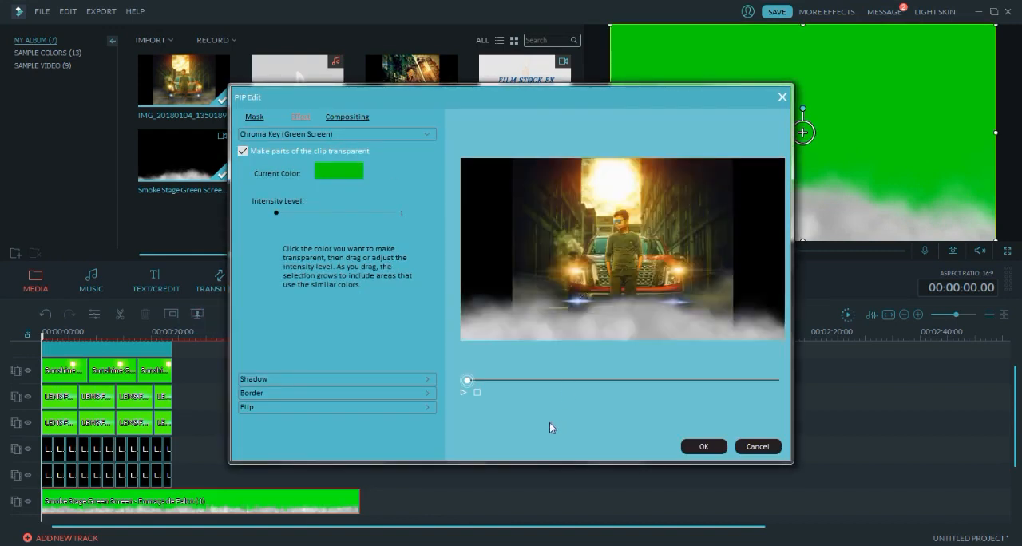
pyautogui.click(464, 392)
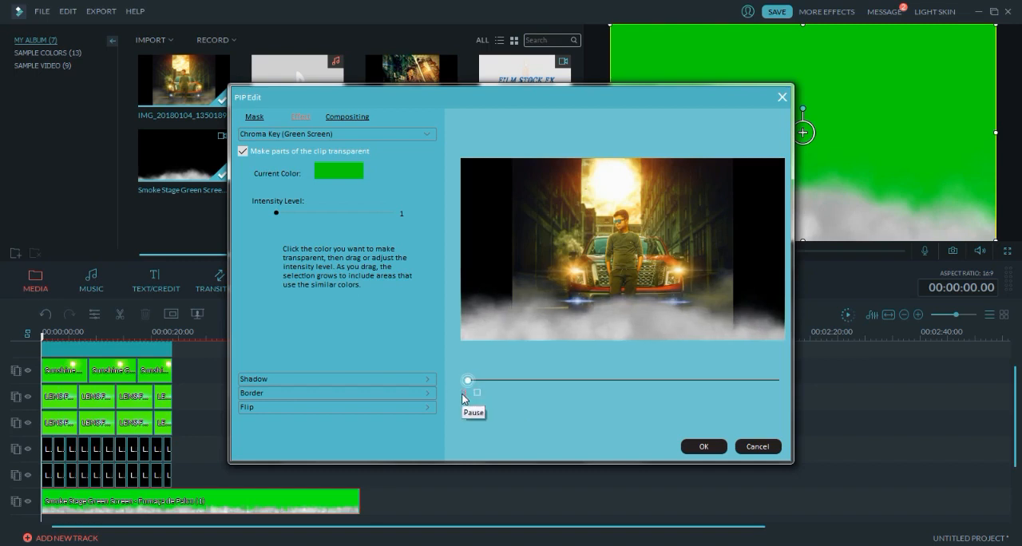
pyautogui.click(703, 447)
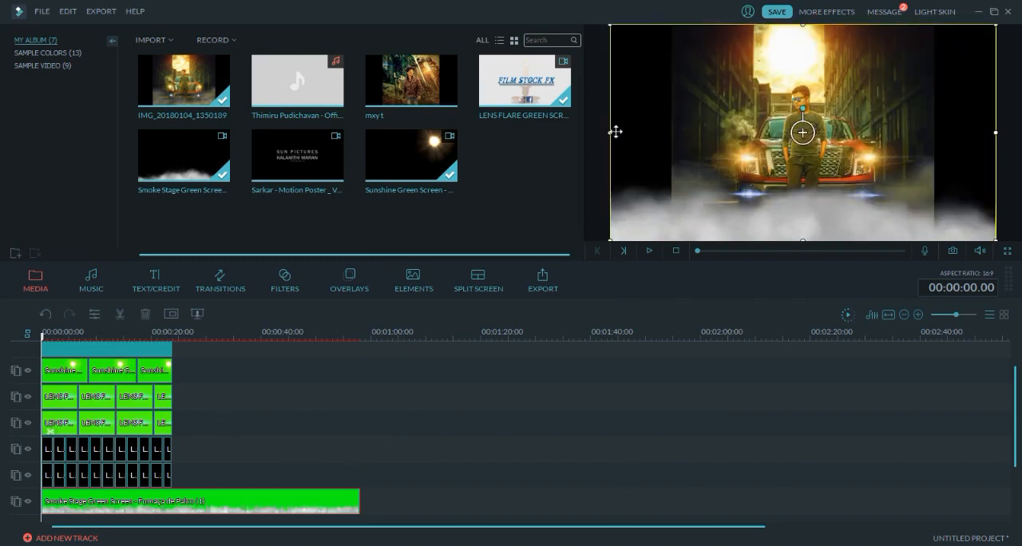
# - Narrow the smoke overlay from both sides to match the photo's width and play the result
pyautogui.moveTo(612, 132); pyautogui.dragTo(668, 135)
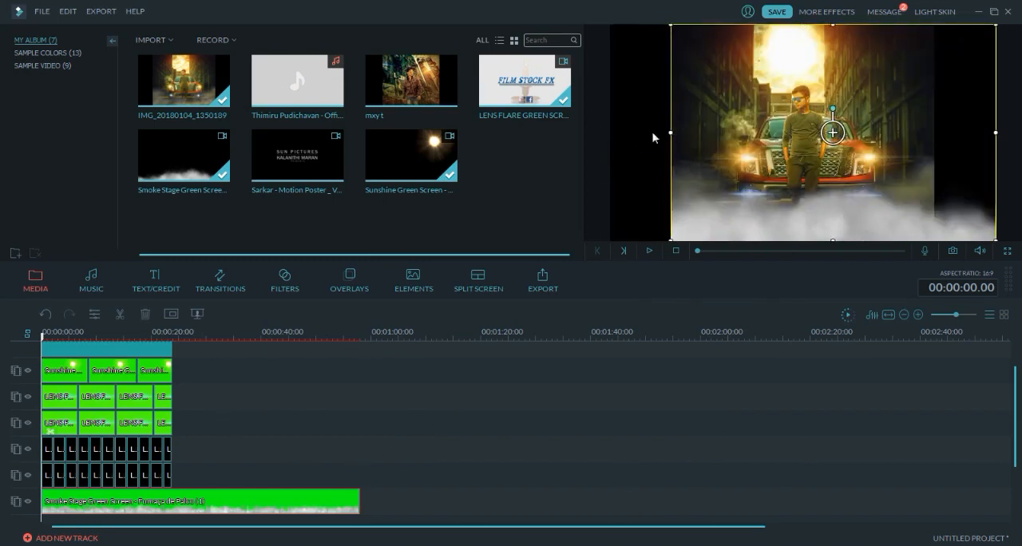
pyautogui.moveTo(996, 132); pyautogui.dragTo(934, 133)
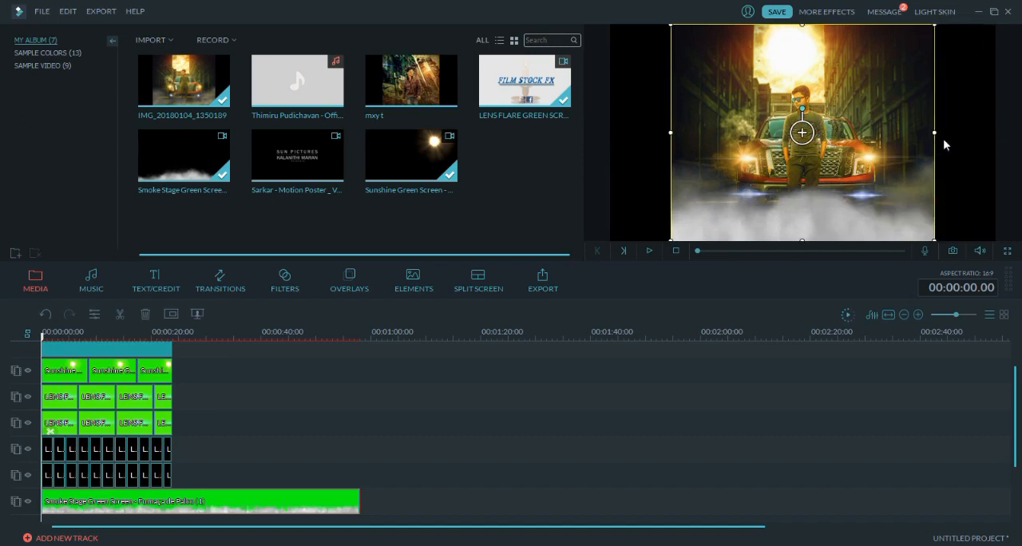
pyautogui.press('space')
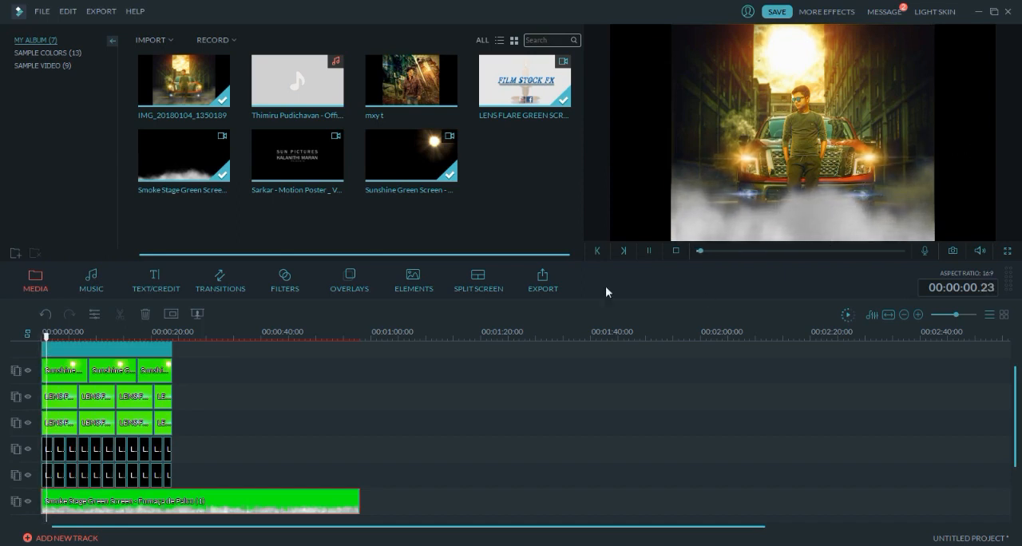
# - Split the smoke clip at 00:00:23.15, the photo's end, and delete the excess after it
pyautogui.moveTo(46, 339); pyautogui.dragTo(161, 342)
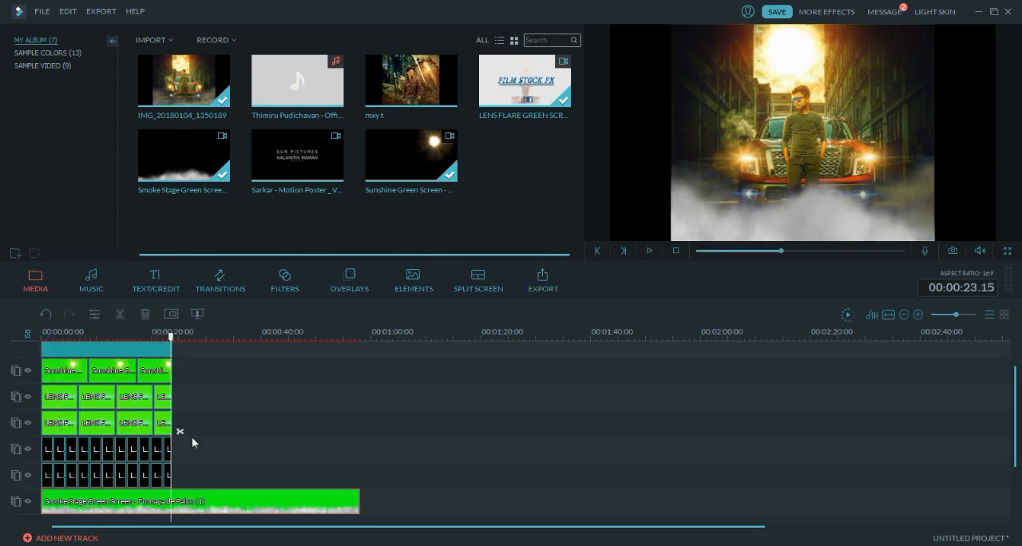
pyautogui.hotkey('ctrl', 'b')
pyautogui.press('Delete')
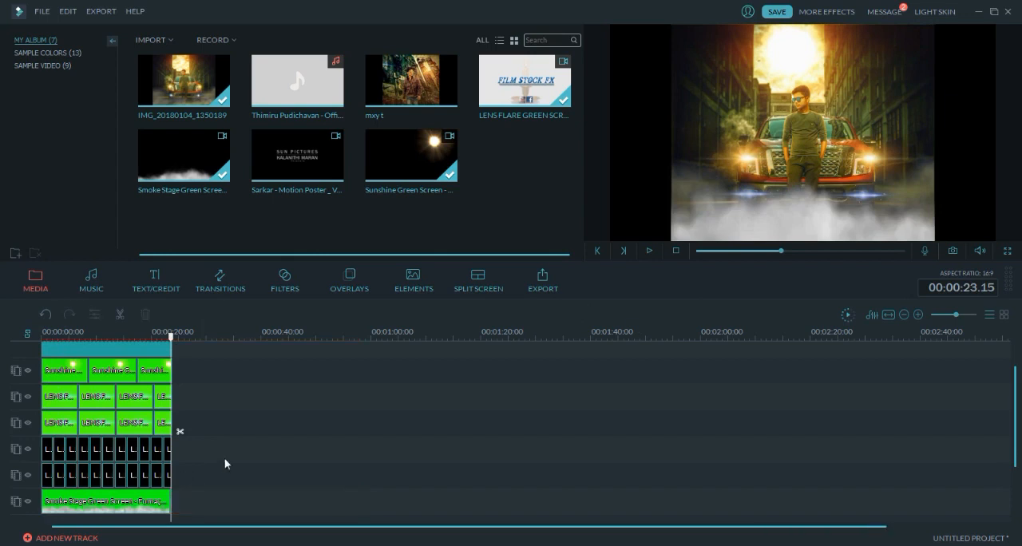
# - Stretch the smoke overlay upward past the top edge of the preview frame so the smoke stands taller
pyautogui.click(159, 501)
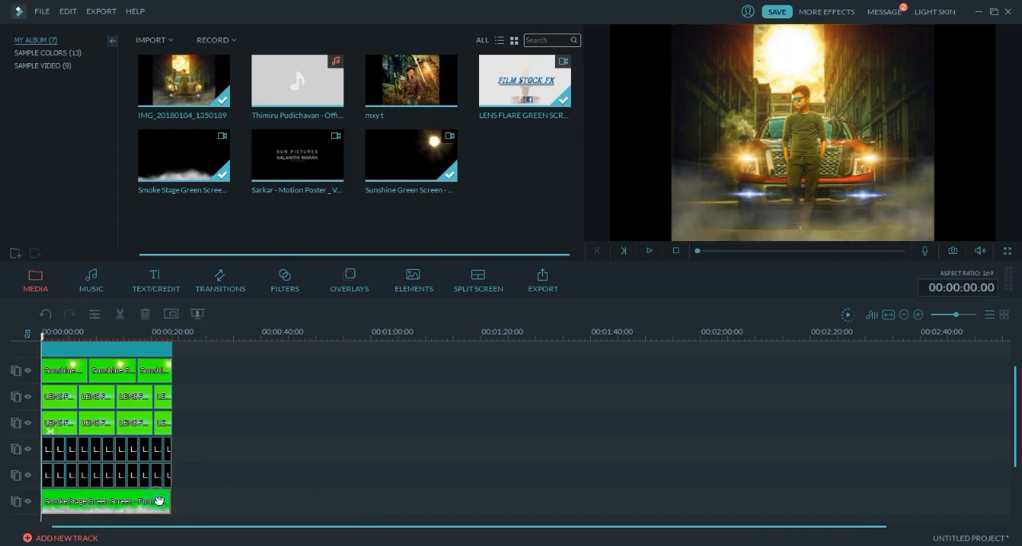
pyautogui.click(765, 201)
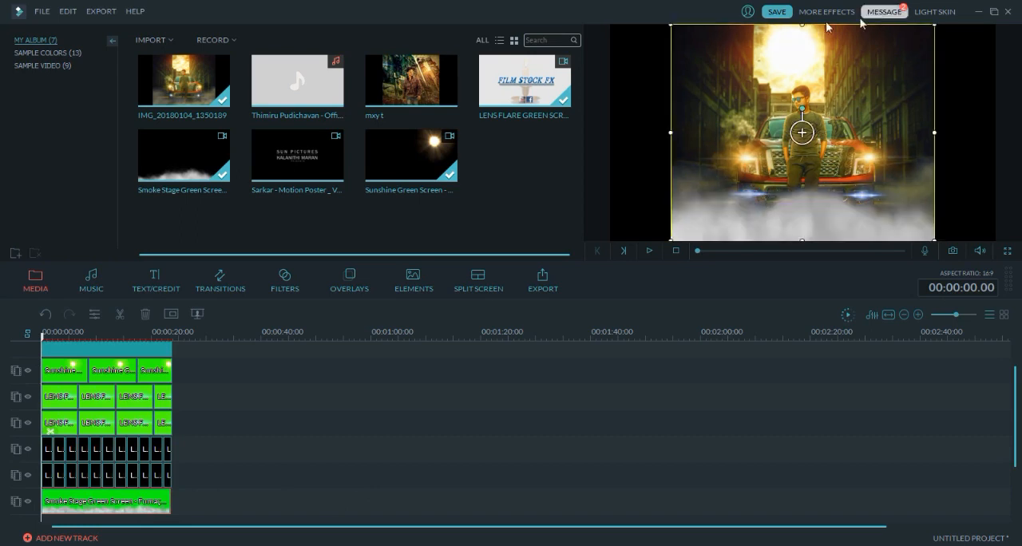
pyautogui.moveTo(802, 26); pyautogui.dragTo(808, 6)
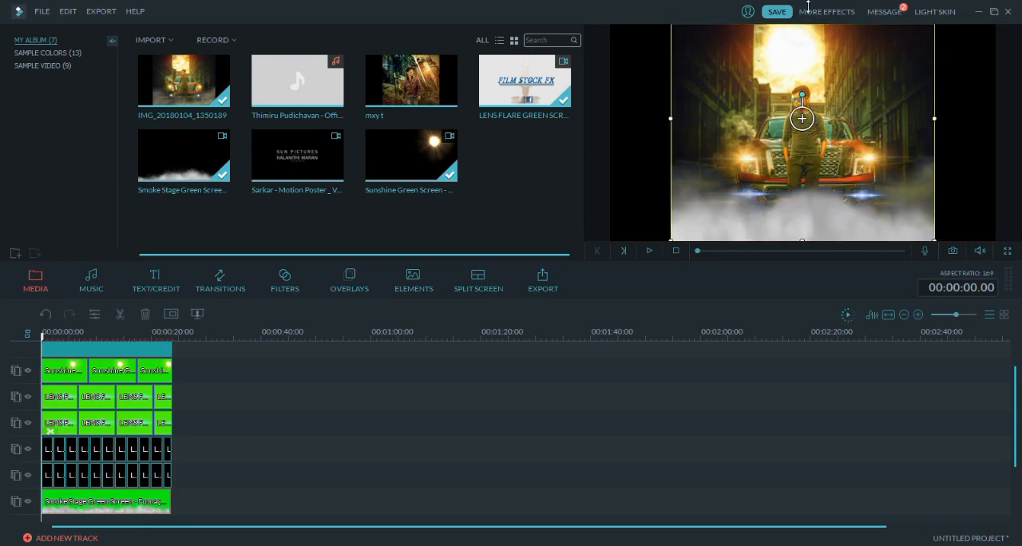
pyautogui.moveTo(1019, 99); pyautogui.dragTo(1014, 69)
pyautogui.moveTo(802, 26); pyautogui.dragTo(801, 1)
pyautogui.moveTo(1016, 122); pyautogui.dragTo(1010, 184)
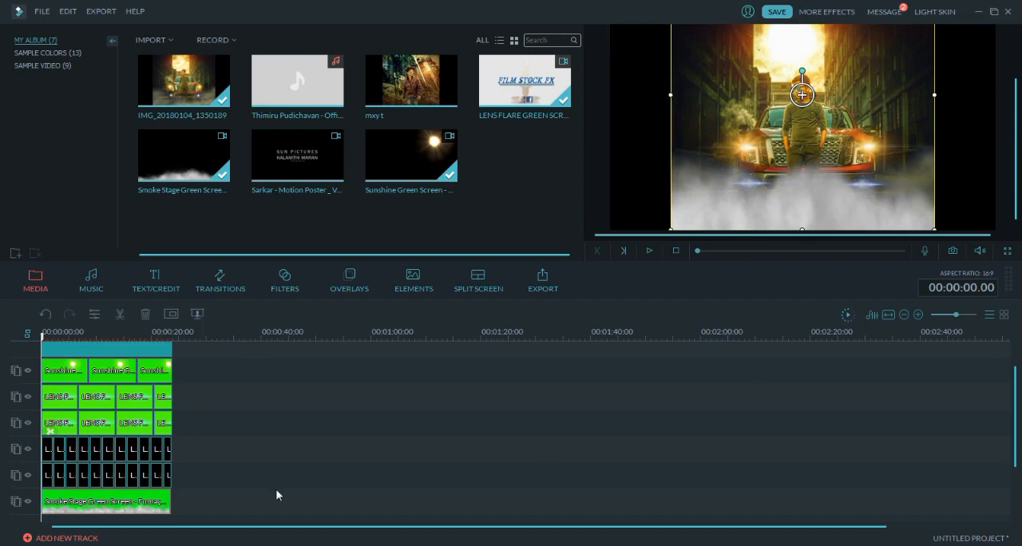
# - Set the smoke overlay's blending mode to Screen and its opacity to 88
pyautogui.click(171, 314)
pyautogui.click(300, 117)
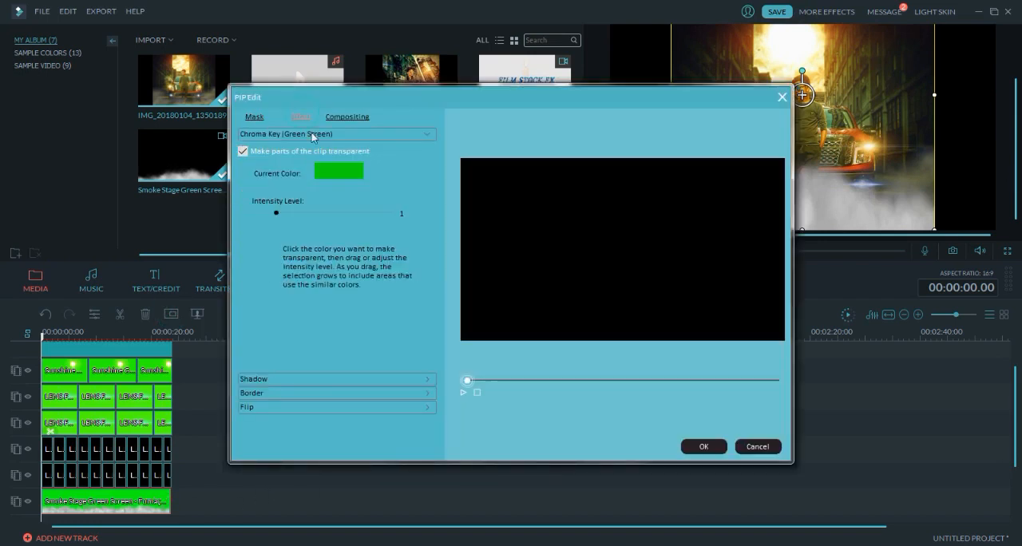
pyautogui.click(356, 118)
pyautogui.click(354, 146)
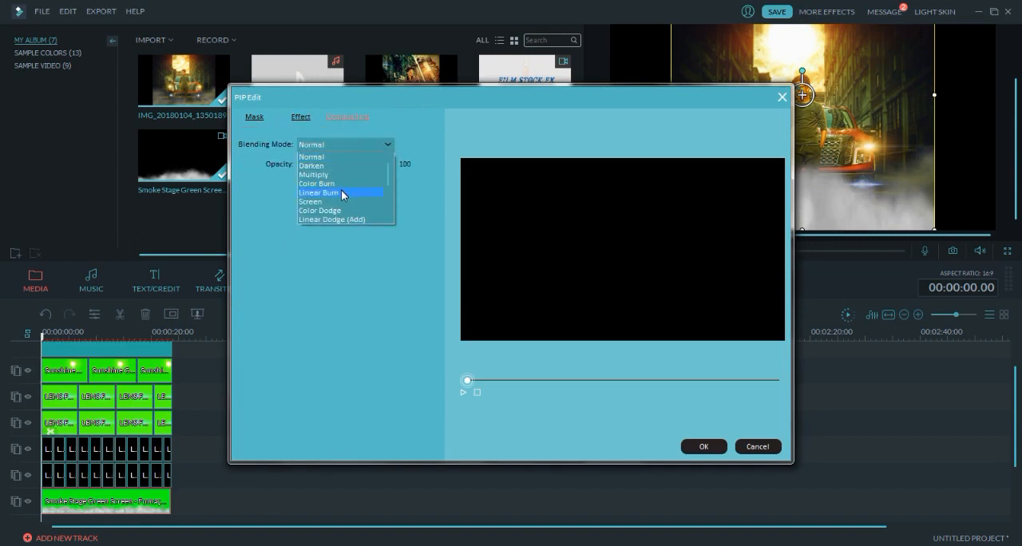
pyautogui.click(345, 205)
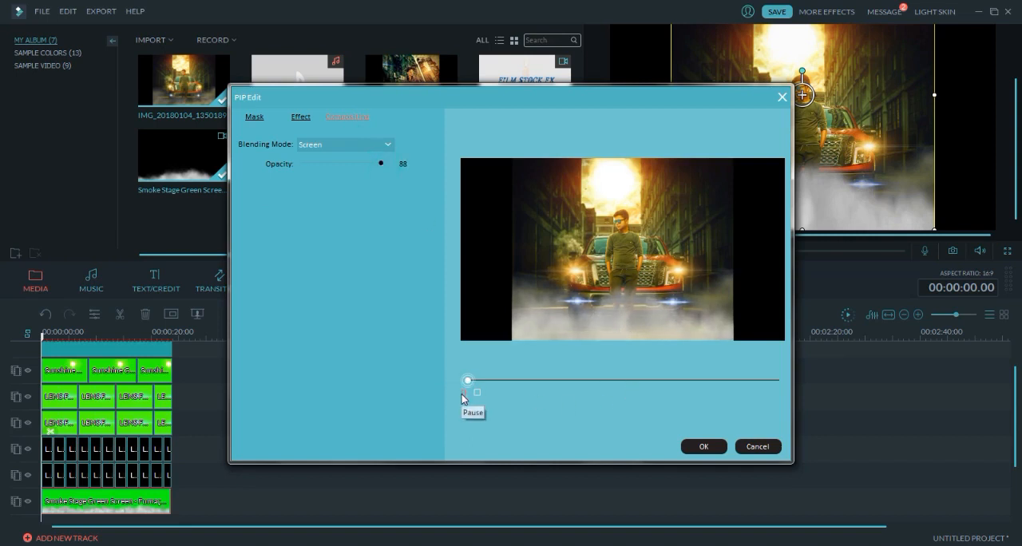
pyautogui.click(703, 447)
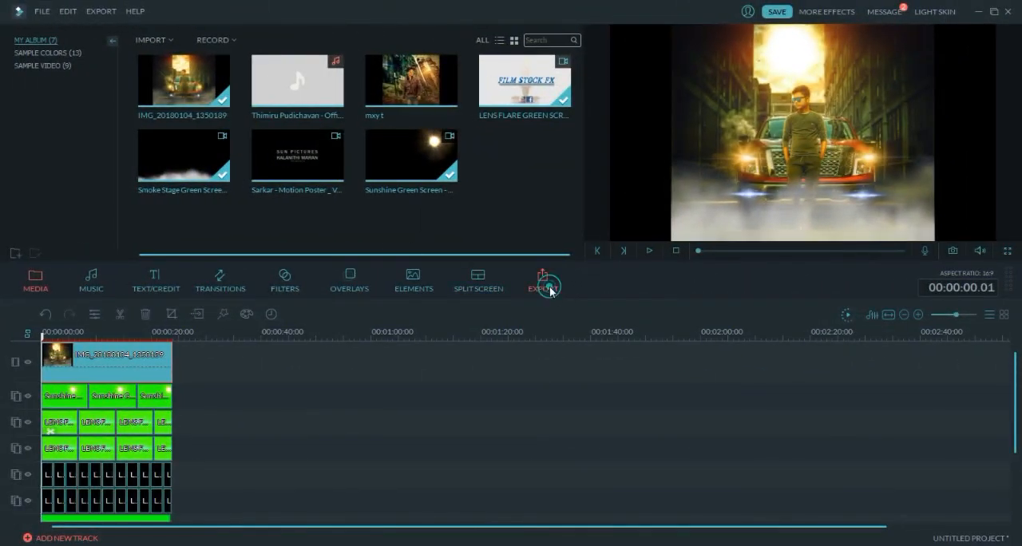
# - Export the composition as an MP4 named motion poster mp4 to D:\Tvc\, checking the output settings
pyautogui.click(549, 289)
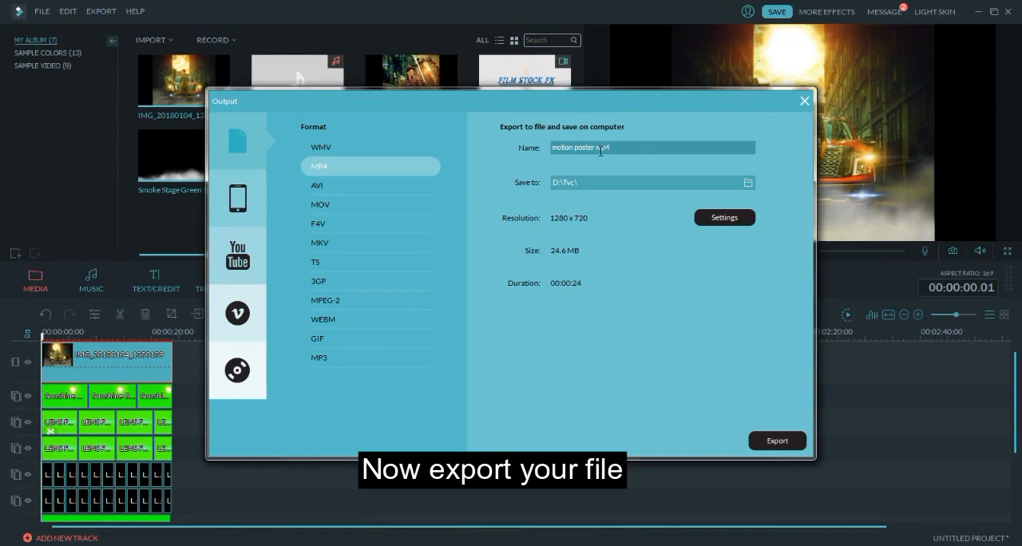
pyautogui.click(710, 222)
pyautogui.click(565, 411)
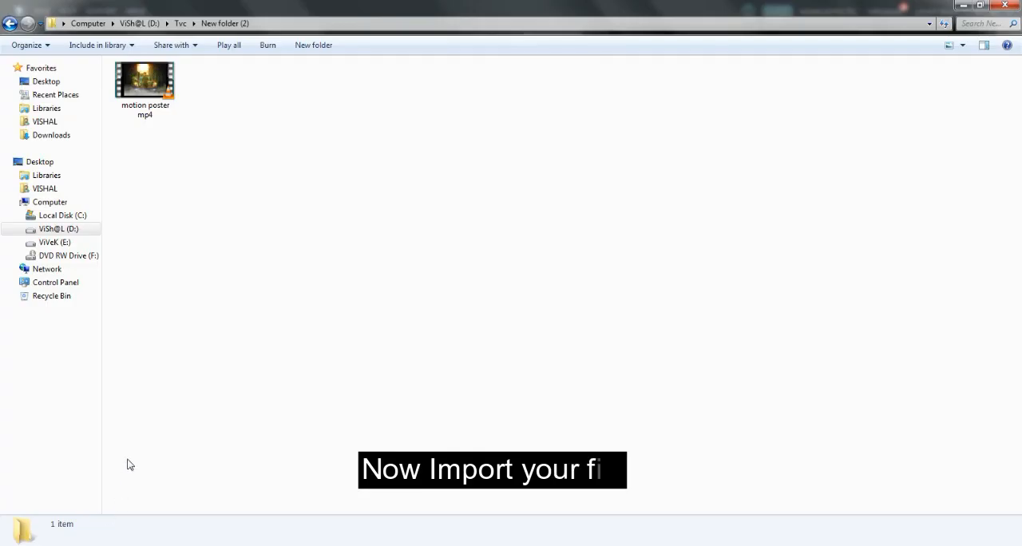
# - Import the exported motion poster mp4 file into the media library and place it on the empty main video track
pyautogui.moveTo(150, 100); pyautogui.dragTo(408, 210)
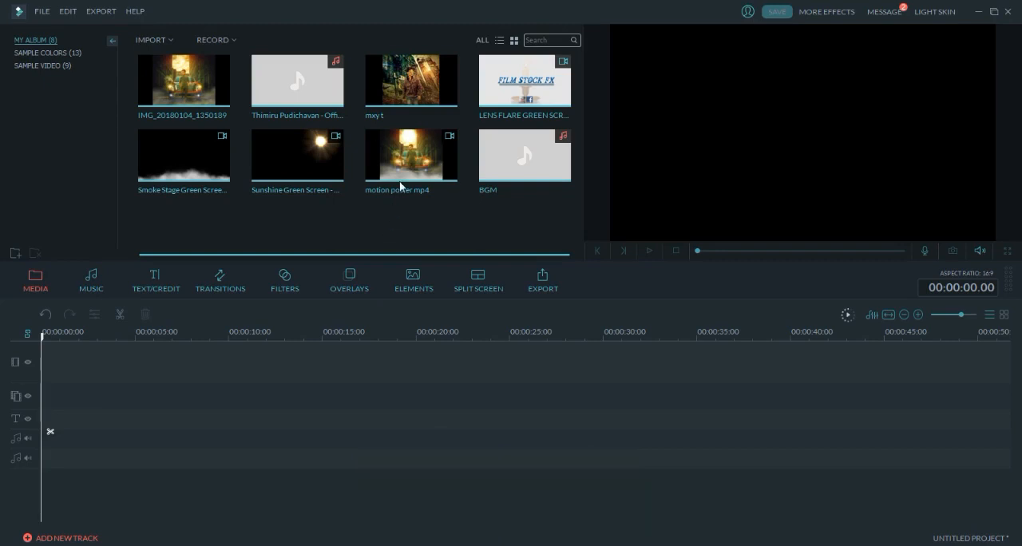
pyautogui.click(411, 159)
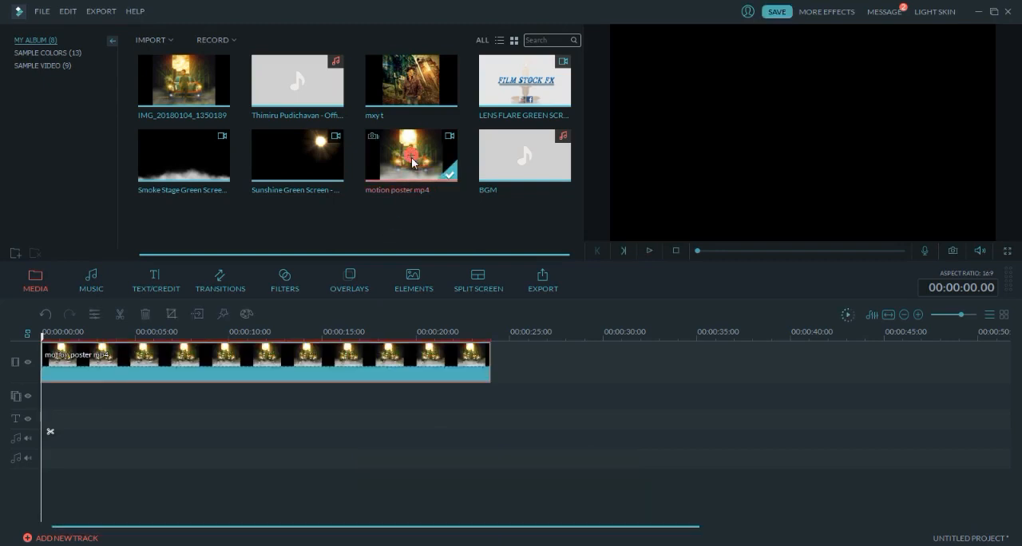
# - Preview the start of the motion poster clip and add the BGM music to the first audio track at the timeline's start
pyautogui.click(654, 252)
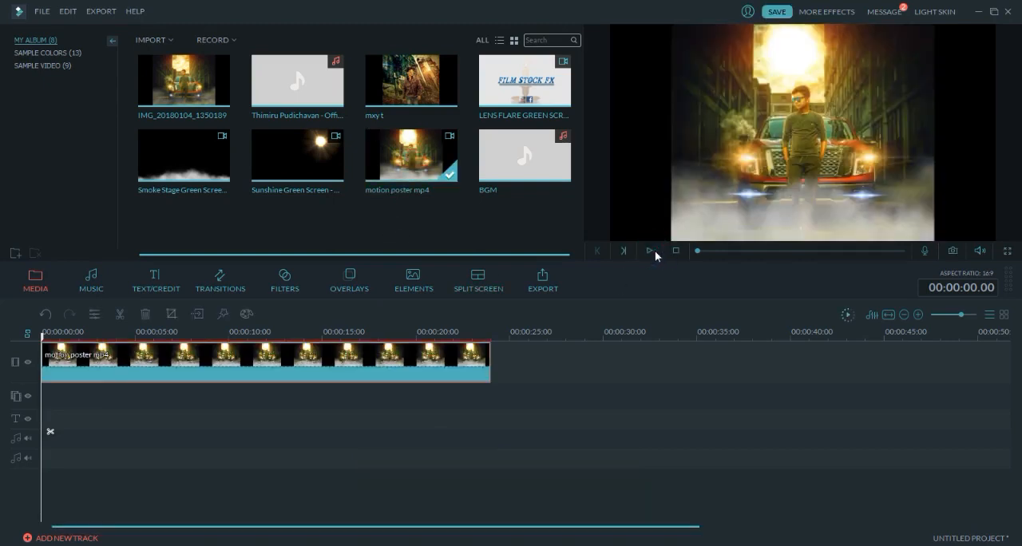
pyautogui.click(650, 252)
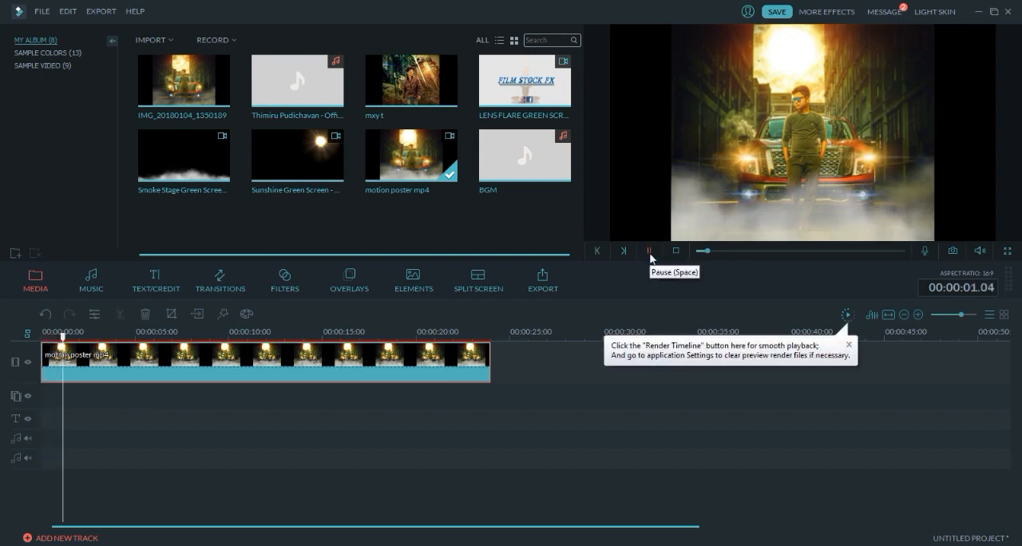
pyautogui.click(649, 251)
pyautogui.click(525, 156)
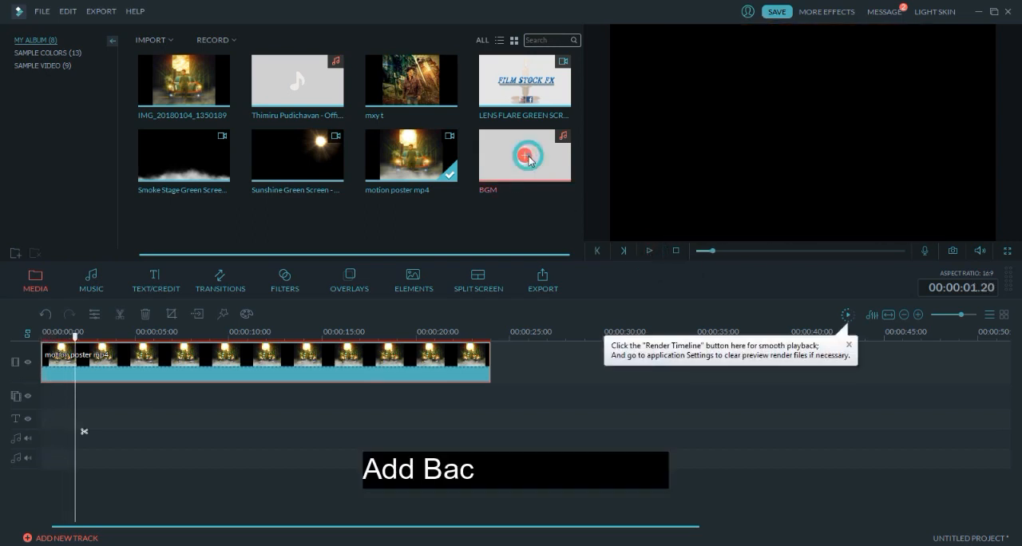
pyautogui.moveTo(393, 434); pyautogui.dragTo(268, 441)
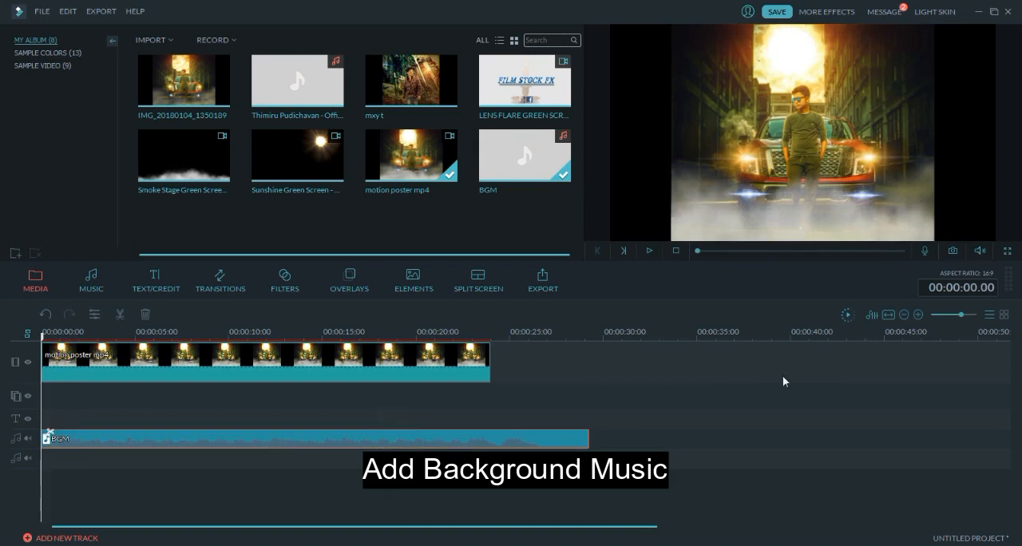
pyautogui.press('space')
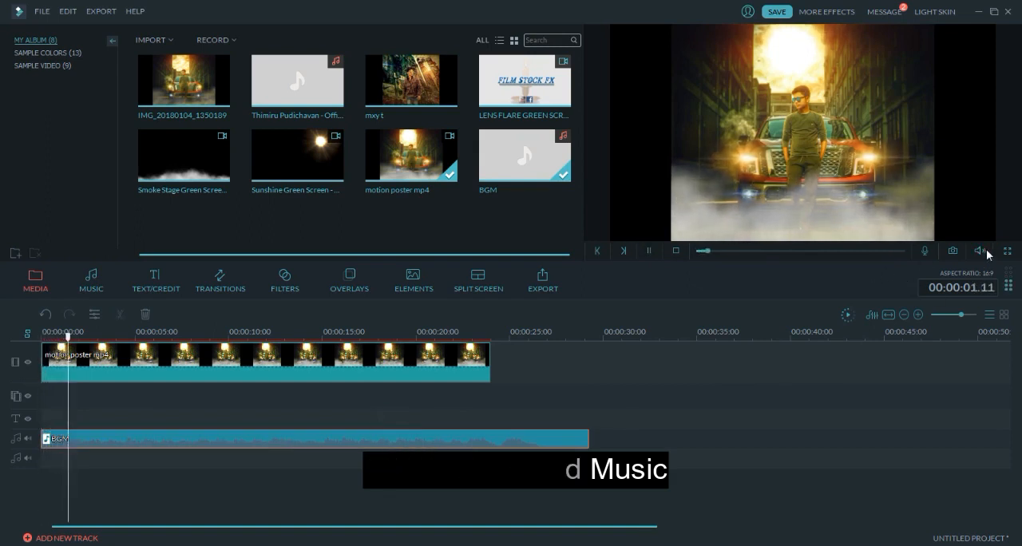
pyautogui.moveTo(73, 339); pyautogui.dragTo(35, 345)
# - Open Pan & Zoom for the motion poster clip and shrink the start frame to about 112 × 85 over the sun
pyautogui.click(112, 372)
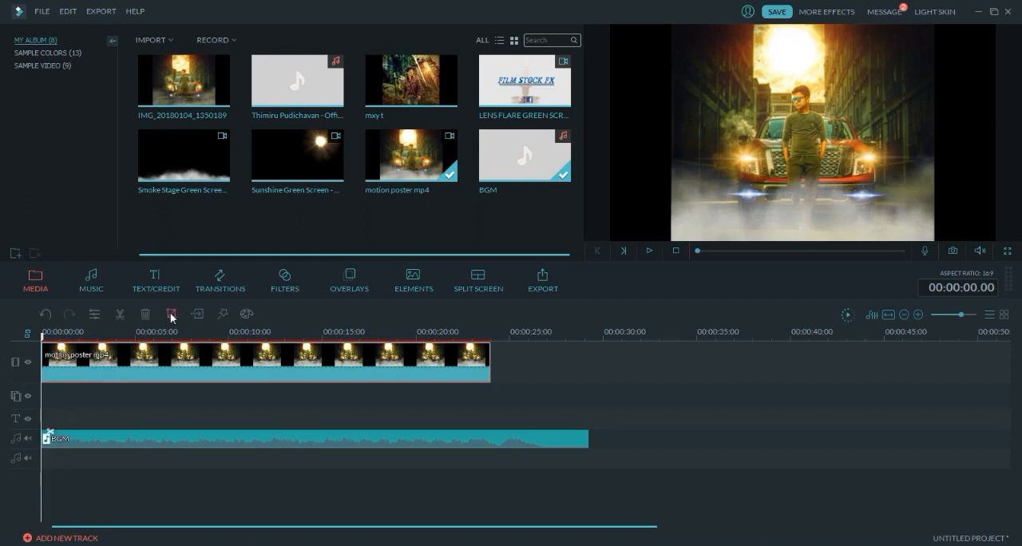
pyautogui.click(171, 315)
pyautogui.click(524, 127)
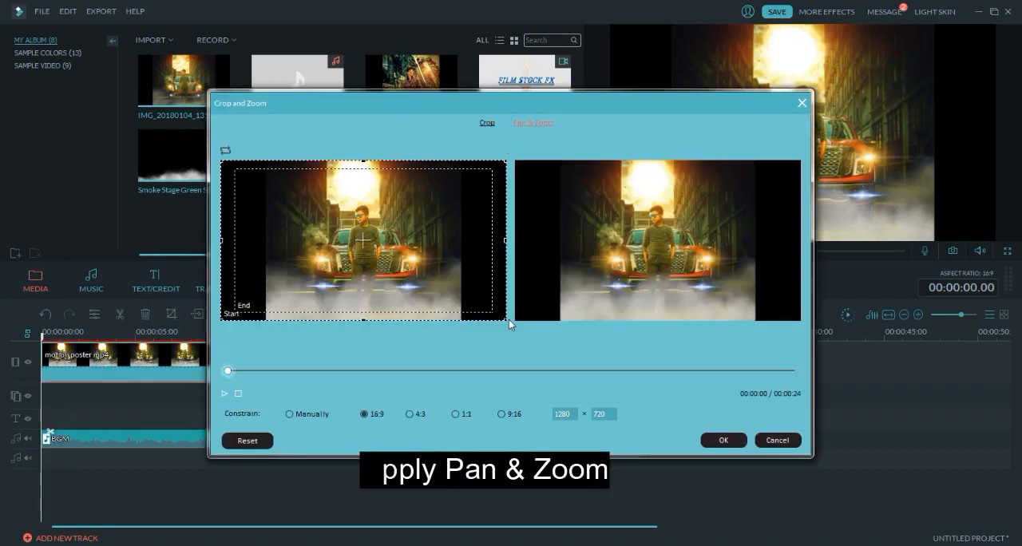
pyautogui.moveTo(502, 312); pyautogui.dragTo(392, 197)
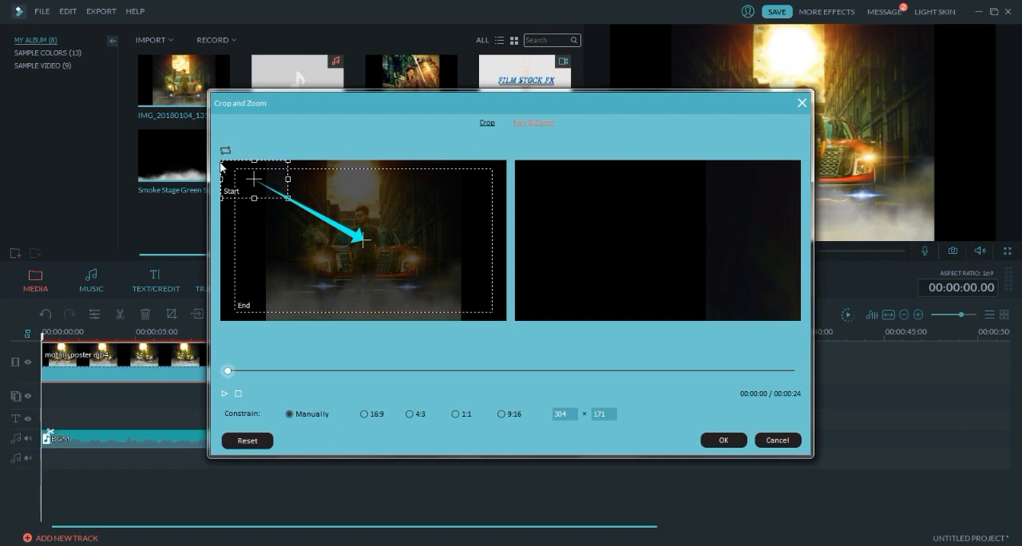
pyautogui.moveTo(225, 162); pyautogui.dragTo(358, 172)
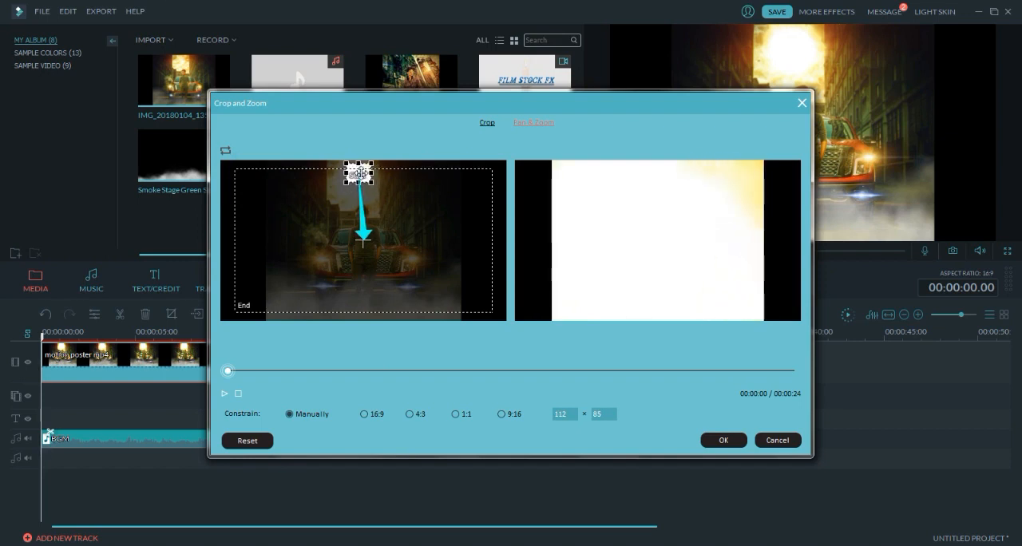
# - Fit the Pan & Zoom end frame around the poster image at about 861 × 684 and apply the effect
pyautogui.click(239, 312)
pyautogui.moveTo(237, 311); pyautogui.dragTo(264, 322)
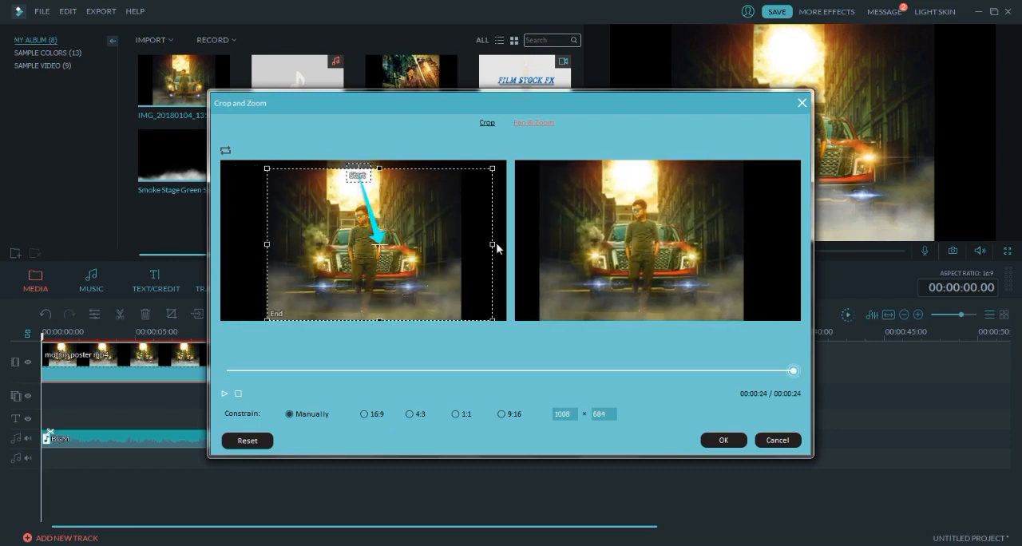
pyautogui.moveTo(493, 244); pyautogui.dragTo(461, 250)
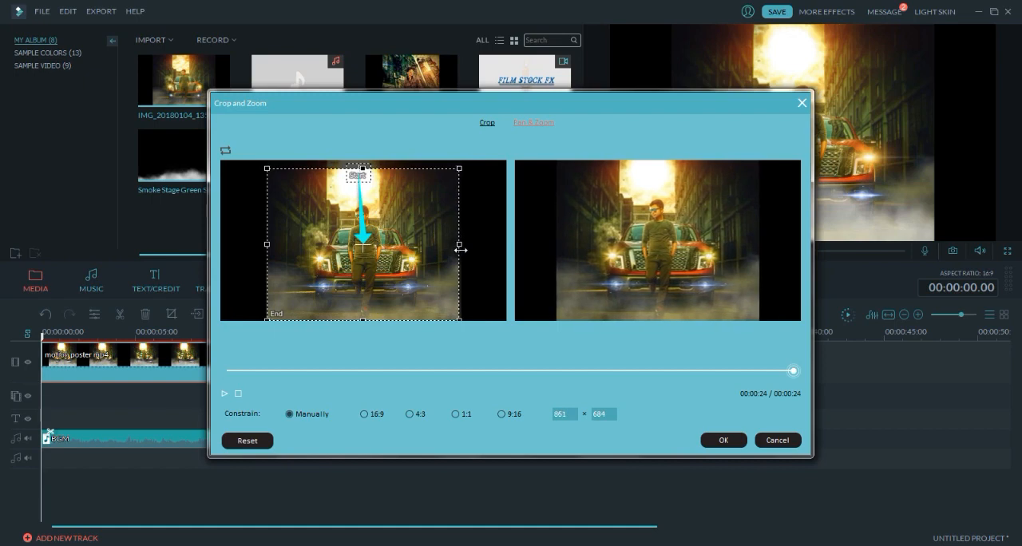
pyautogui.click(718, 439)
# - Play the clip through to its end, split the BGM audio at 00:00:24.02 and delete the excess music
pyautogui.press('space')
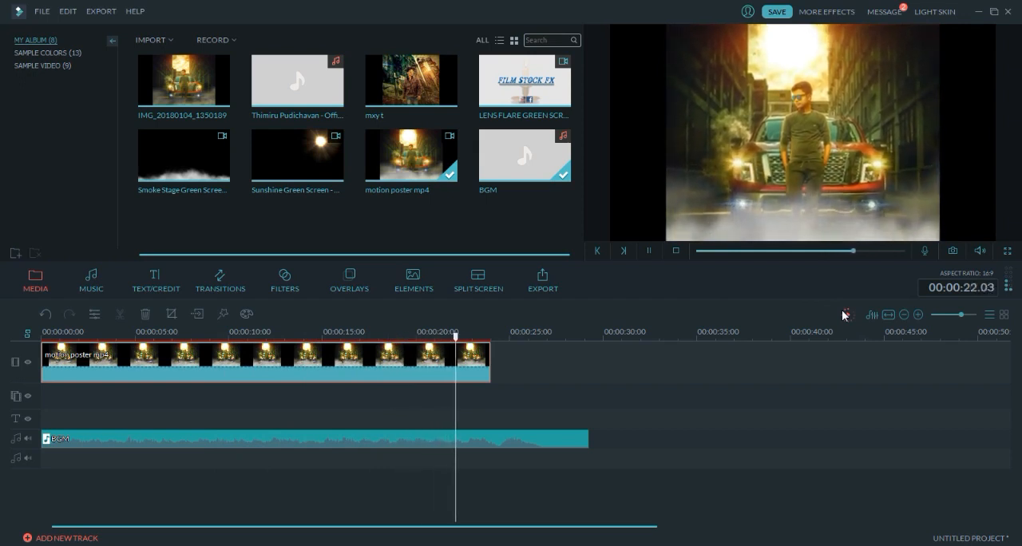
pyautogui.press('space')
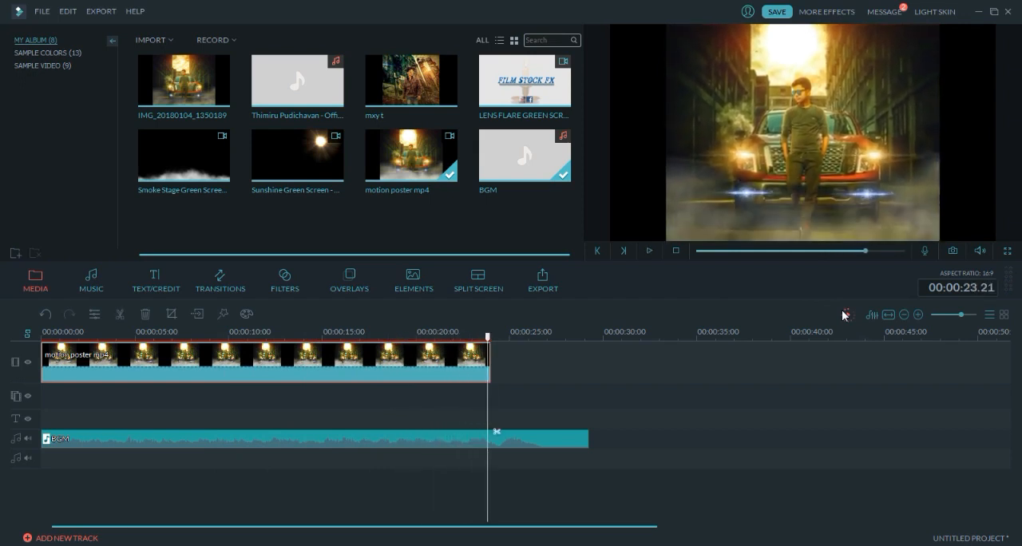
pyautogui.press('space')
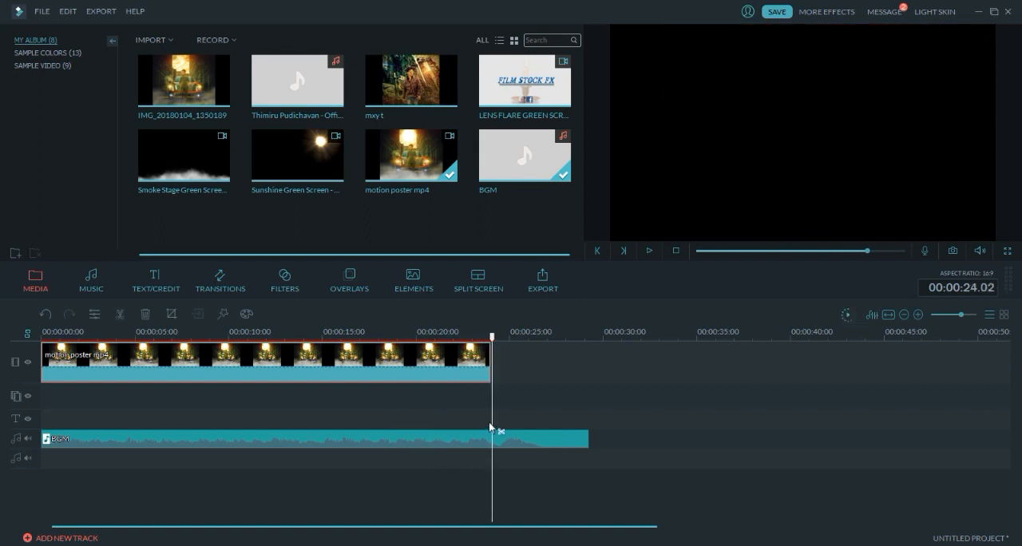
pyautogui.click(501, 431)
pyautogui.press('Delete')
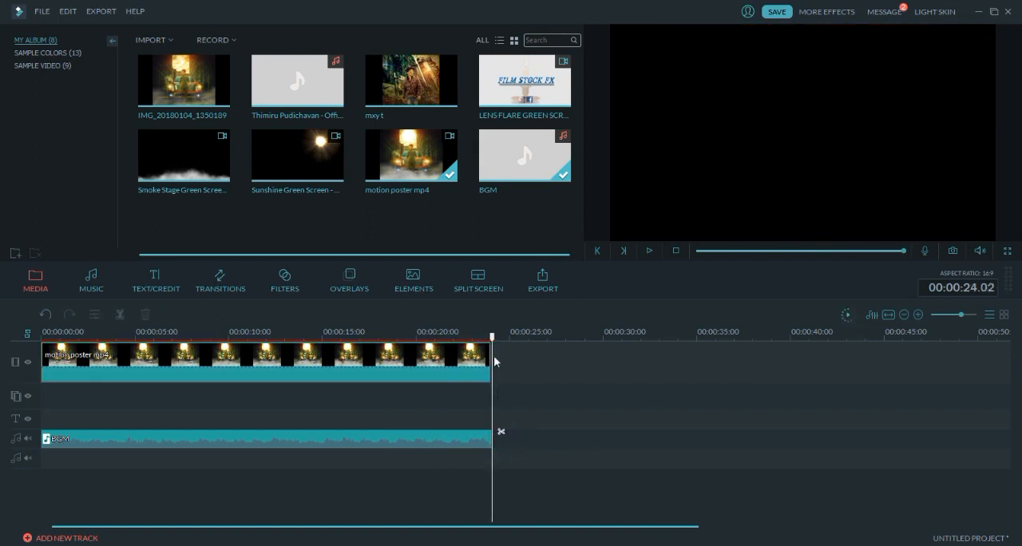
# - Append the photo IMG_20180104_1350189 after the motion poster clip, split it at 00:00:24.15 and delete the remainder
pyautogui.moveTo(491, 336); pyautogui.dragTo(487, 338)
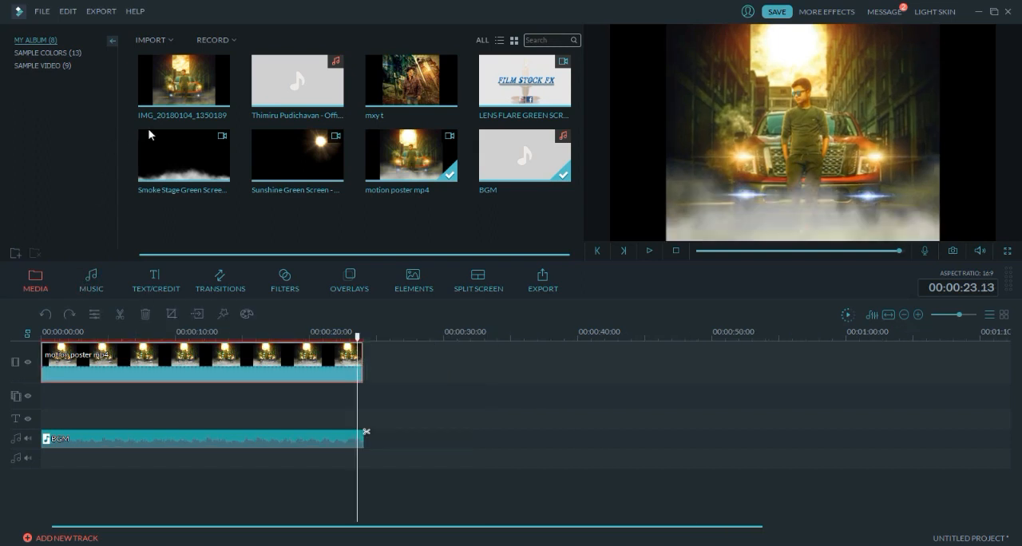
pyautogui.click(186, 82)
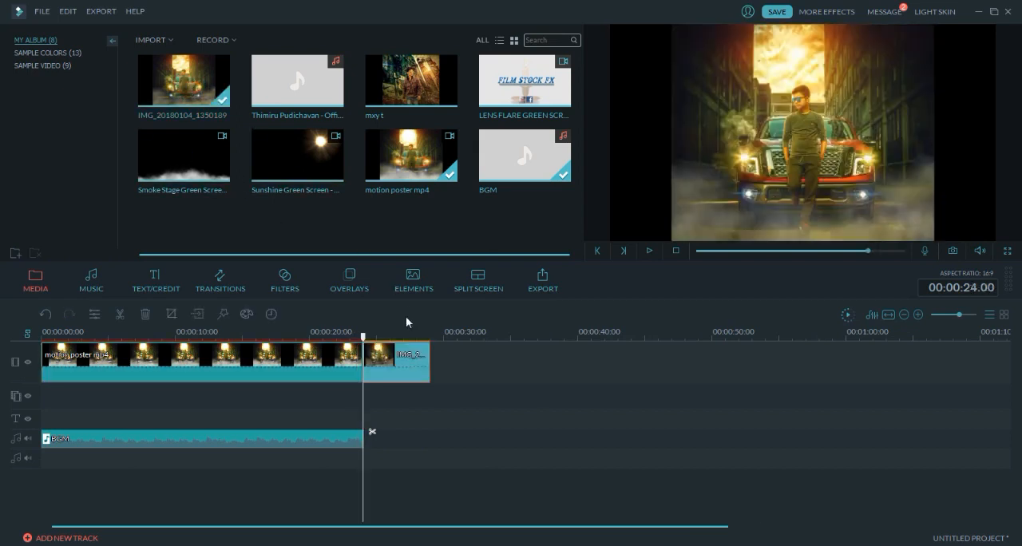
pyautogui.moveTo(364, 338); pyautogui.dragTo(372, 340)
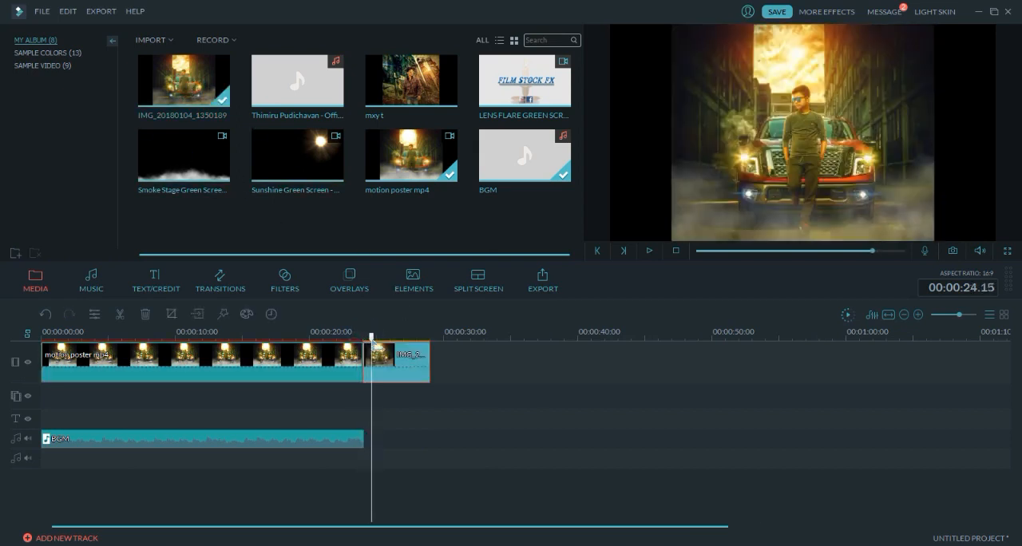
pyautogui.click(378, 425)
pyautogui.click(380, 429)
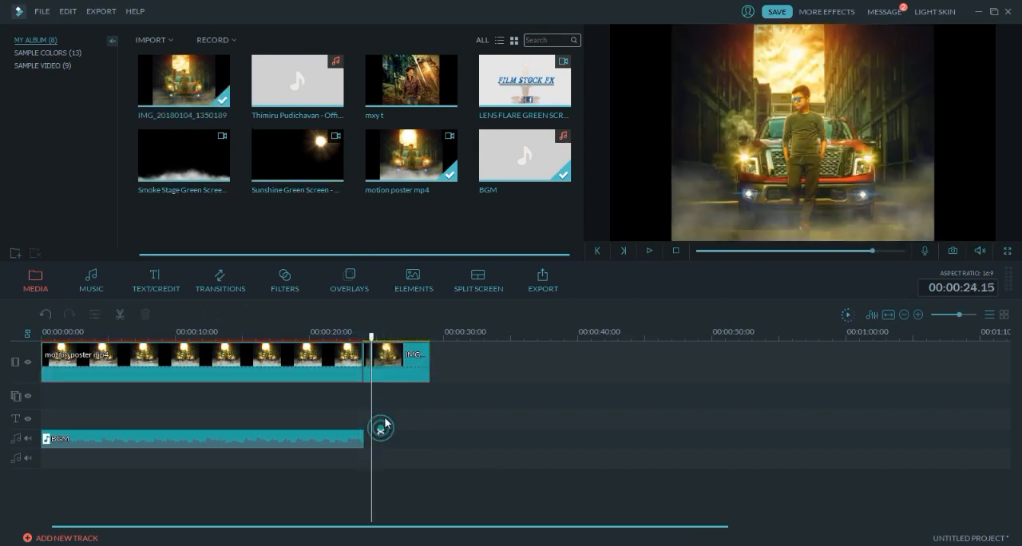
pyautogui.click(402, 370)
pyautogui.press('Delete')
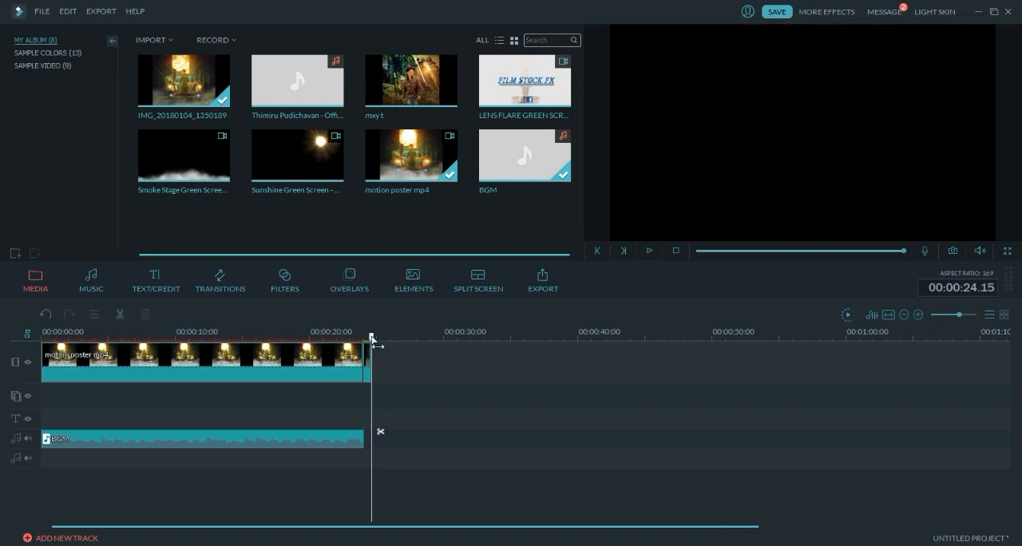
# - Add the favourite Warp Zoom 6 transition to the end of the motion poster clip, just before the photo
pyautogui.moveTo(375, 345); pyautogui.dragTo(352, 344)
pyautogui.click(216, 281)
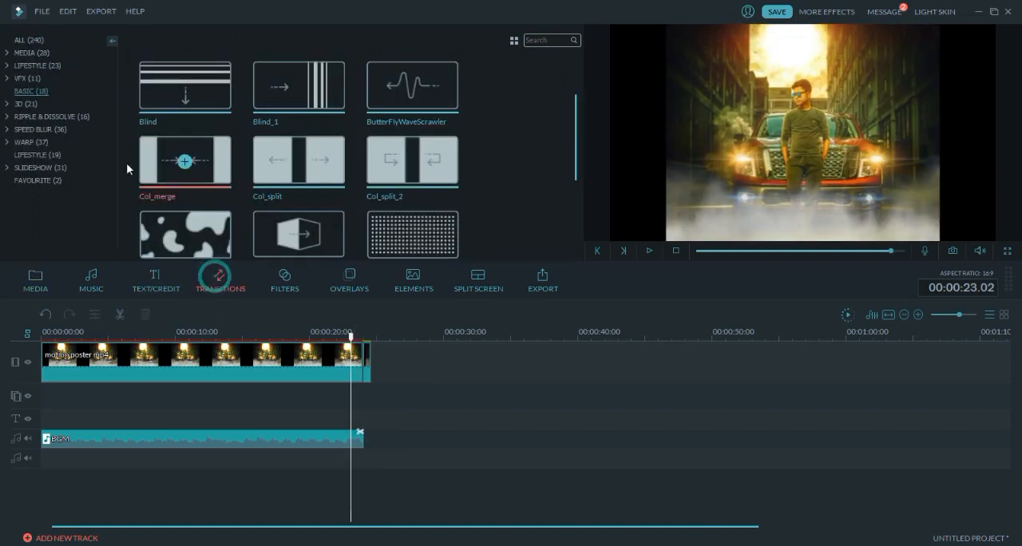
pyautogui.click(44, 181)
pyautogui.moveTo(297, 90); pyautogui.dragTo(356, 360)
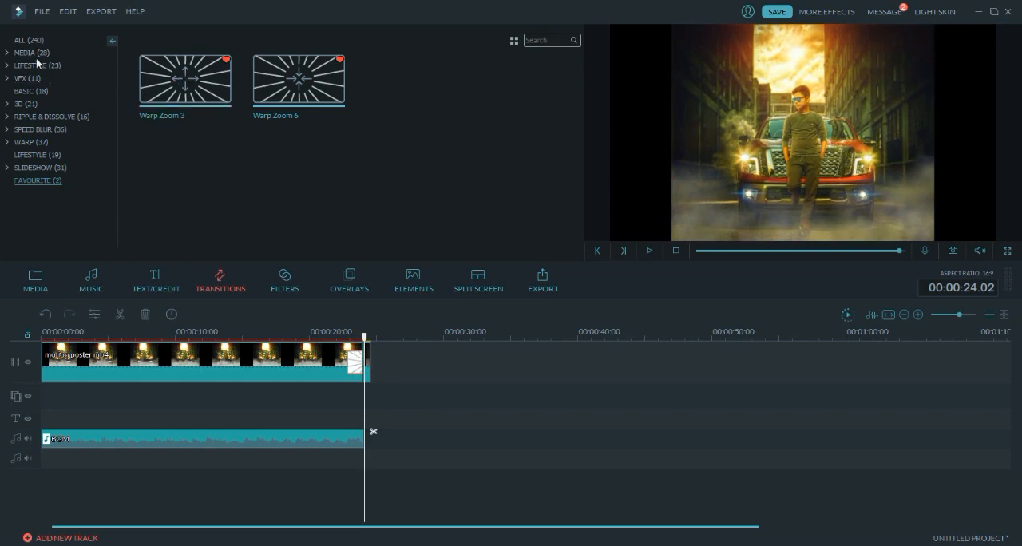
# - Browse the Basic transitions and add ColourDistance to the short photo clip at the end of the main video track
pyautogui.click(30, 91)
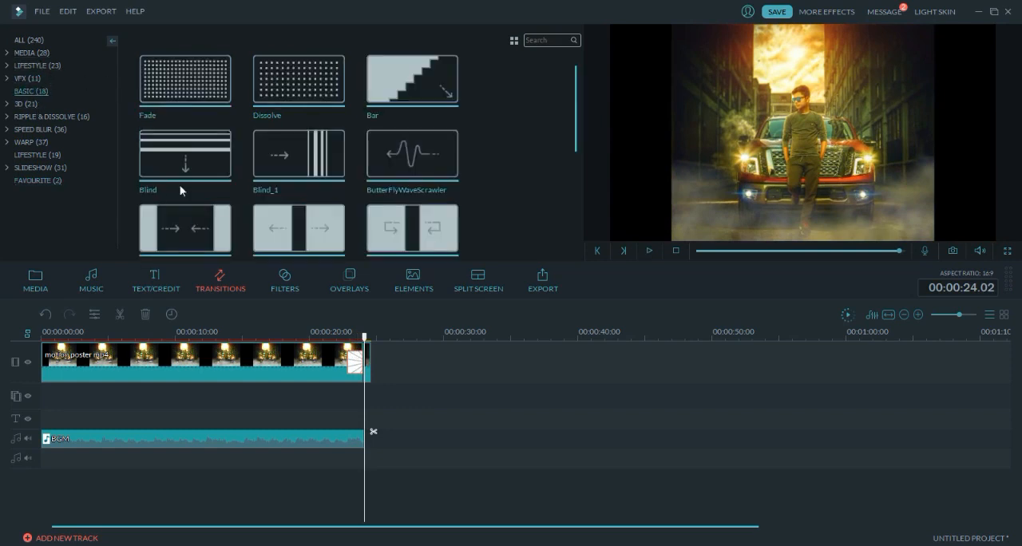
pyautogui.click(30, 42)
pyautogui.scroll(-2, 578, 133)
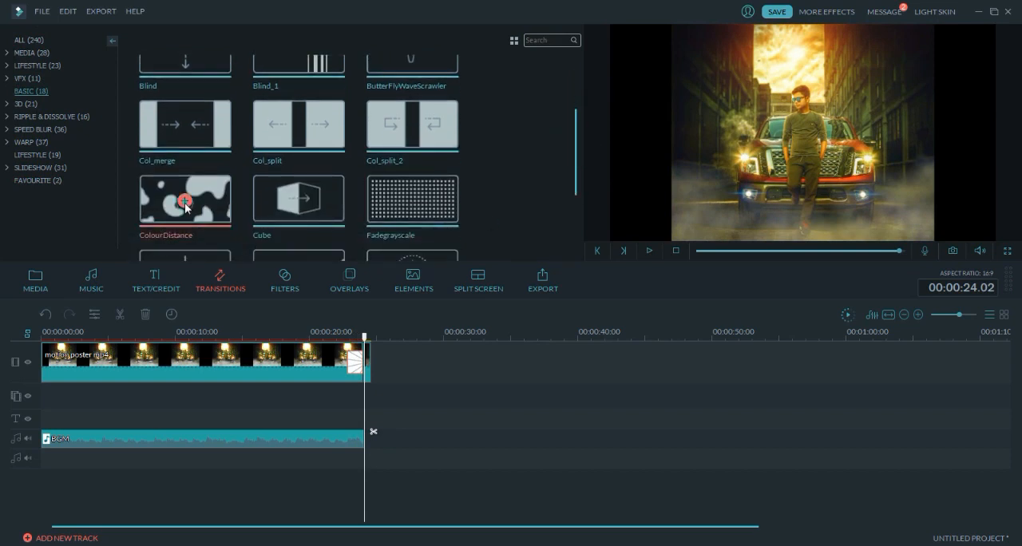
pyautogui.click(185, 203)
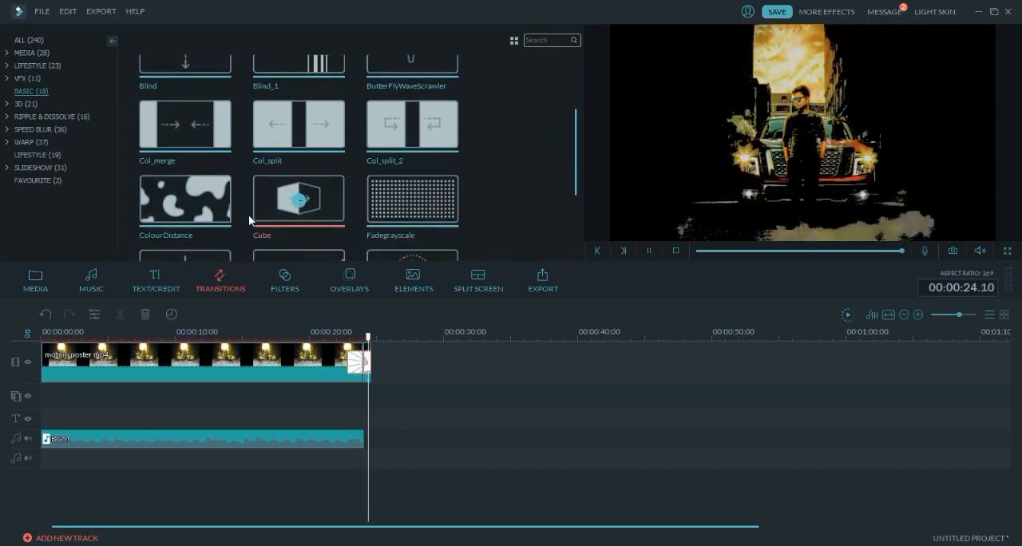